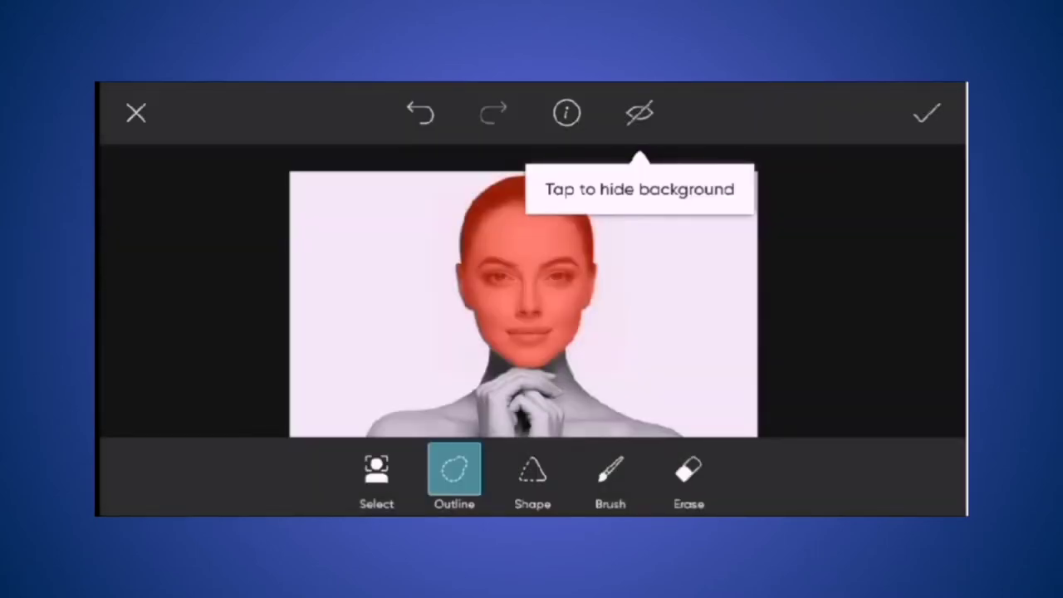
Examine the edges of the red head selection from the hair and ears down to the chin.
click(634, 305)
scroll(607, 268, up, 6)
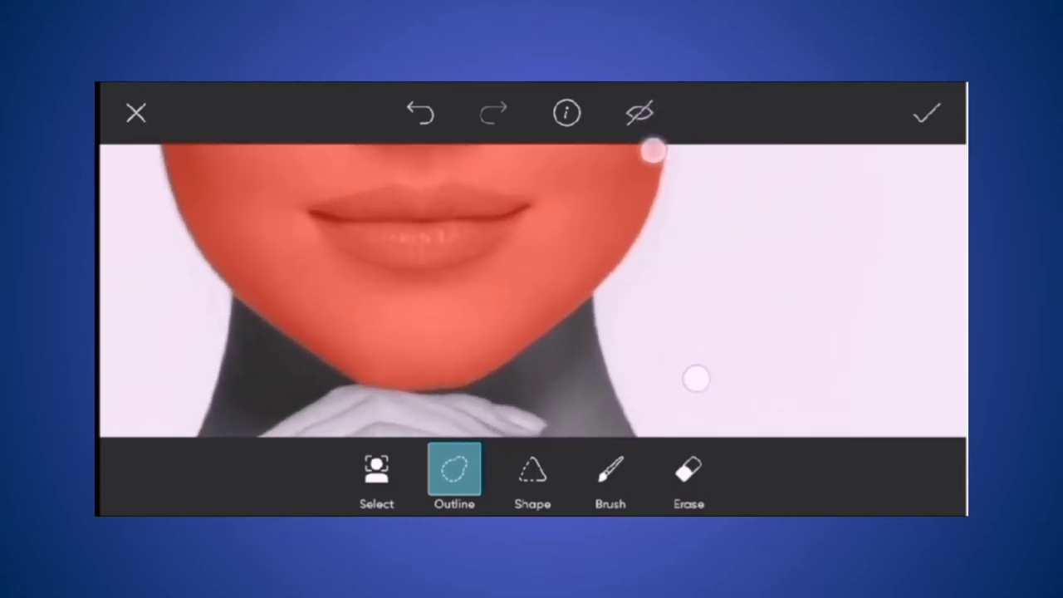
scroll(674, 264, up, 6)
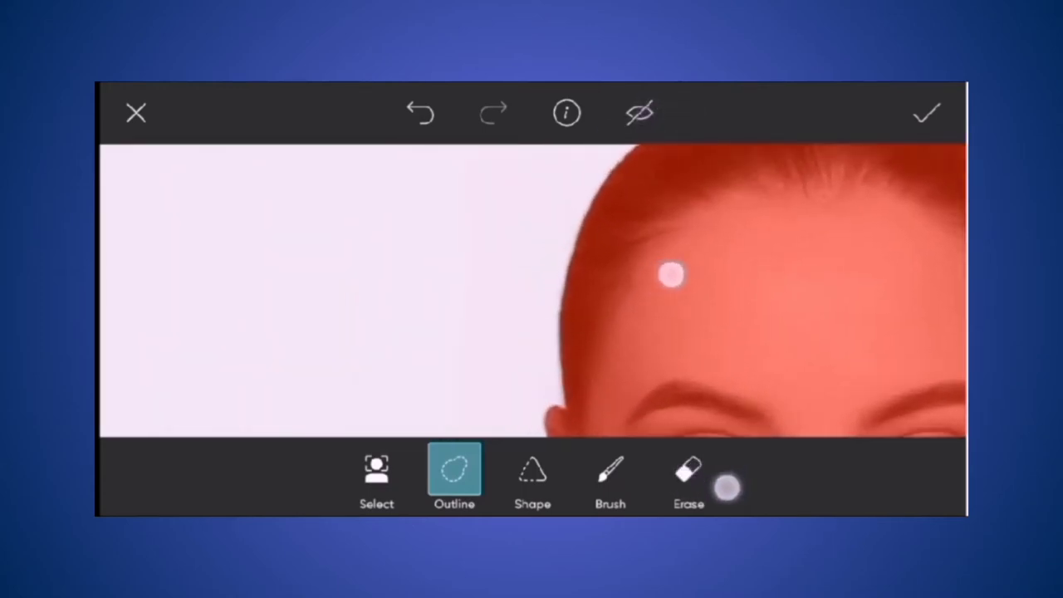
scroll(671, 274, up, 5)
scroll(537, 259, right, 3)
scroll(649, 159, down, 3)
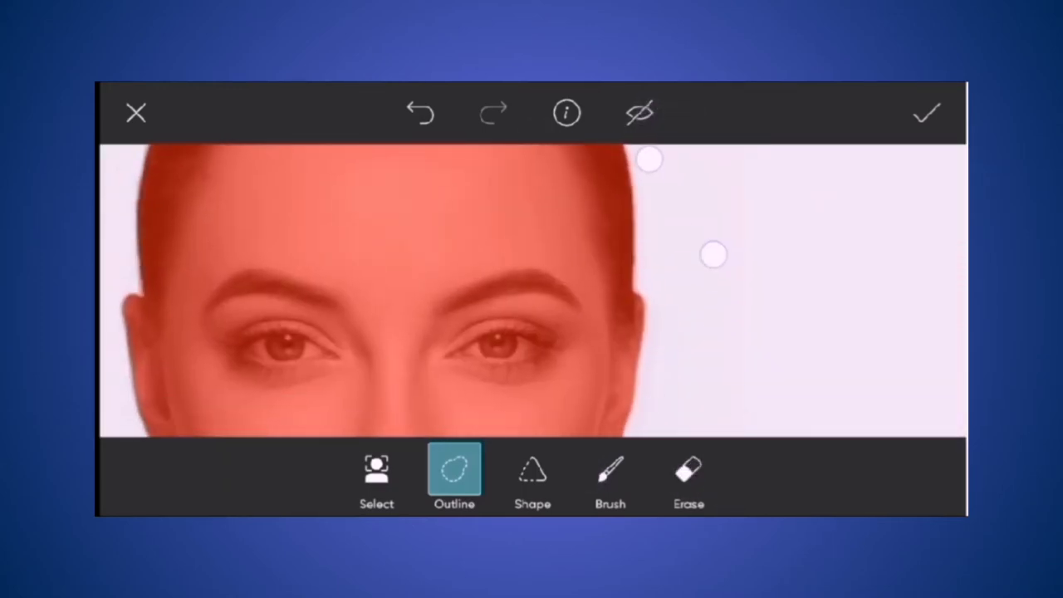
scroll(681, 207, down, 5)
scroll(816, 239, up, 3)
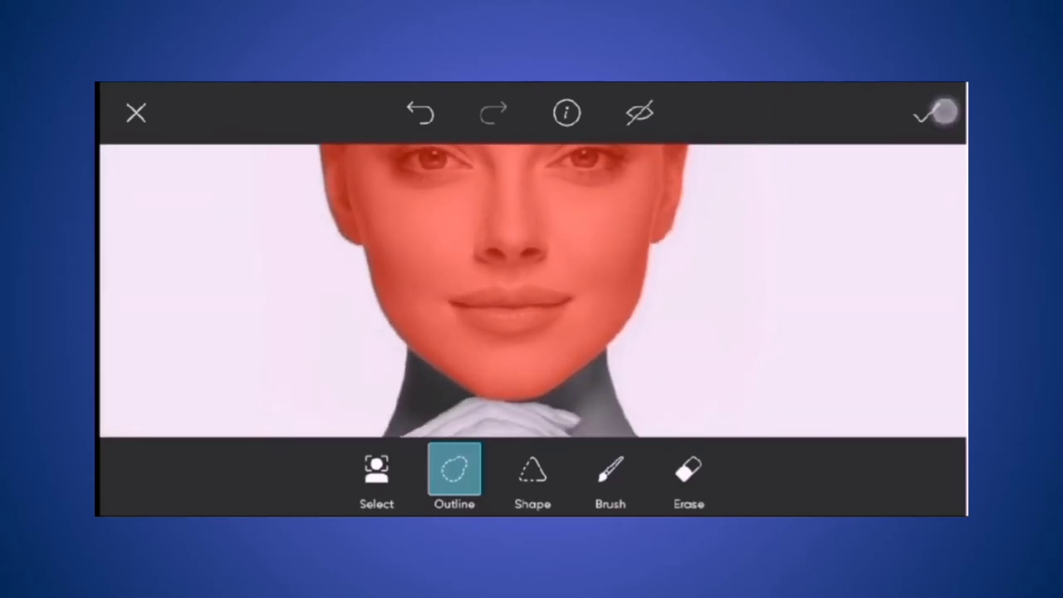
Accept the head cutout and save it as a sticker, finishing without sharing it to another service.
click(944, 112)
click(129, 246)
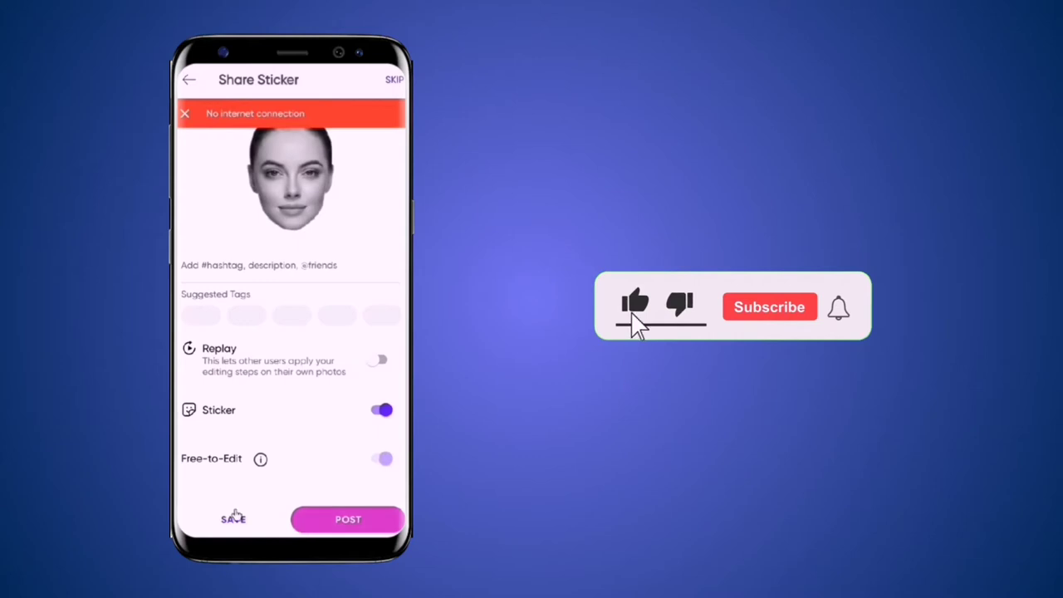
click(233, 518)
click(245, 504)
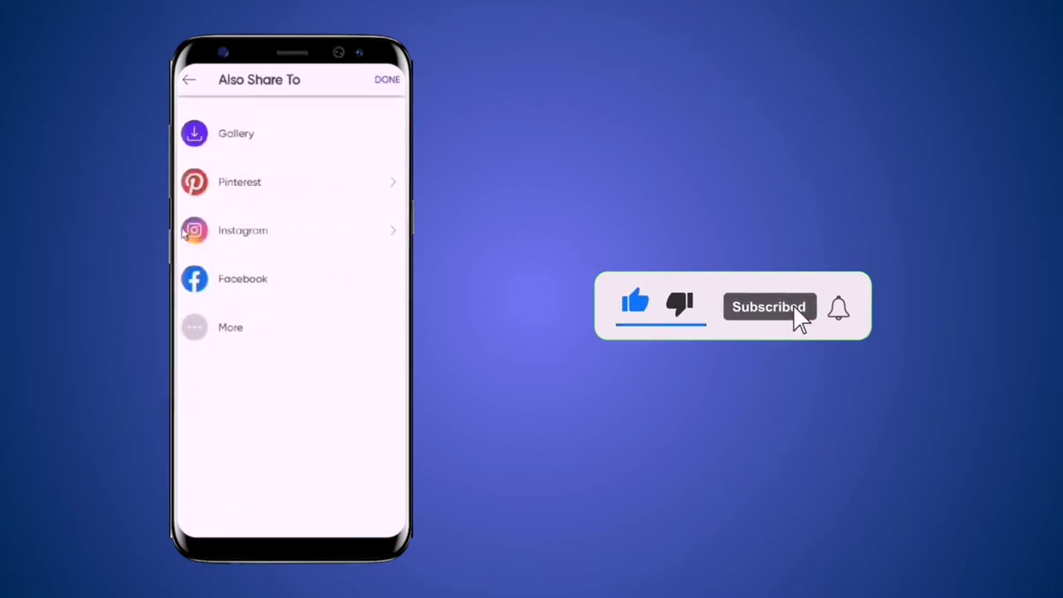
click(386, 80)
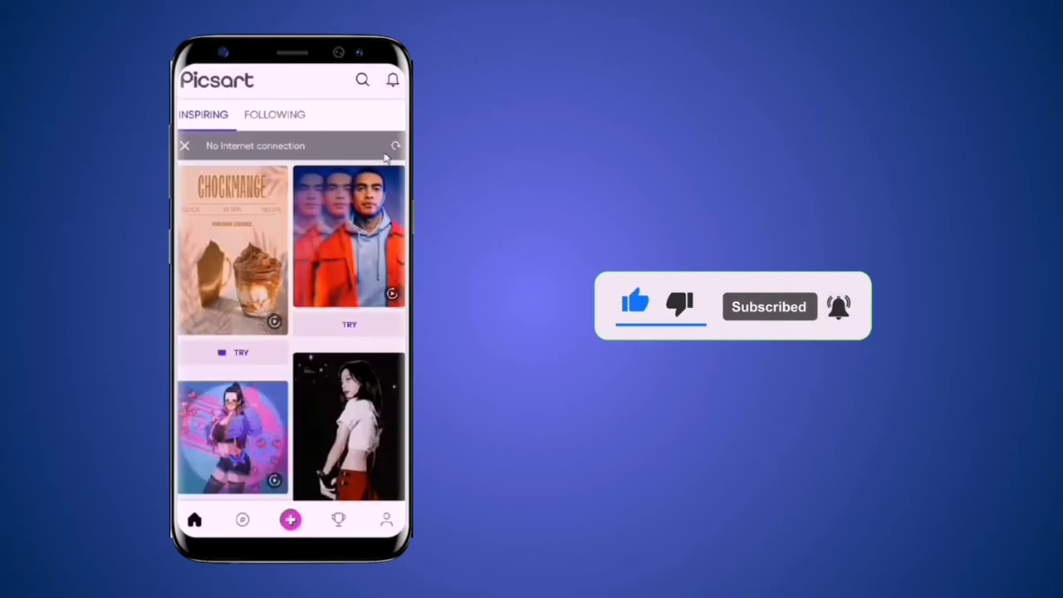
Start a new drawing on a blank white 2048 x 1536 (4:3) canvas.
click(290, 528)
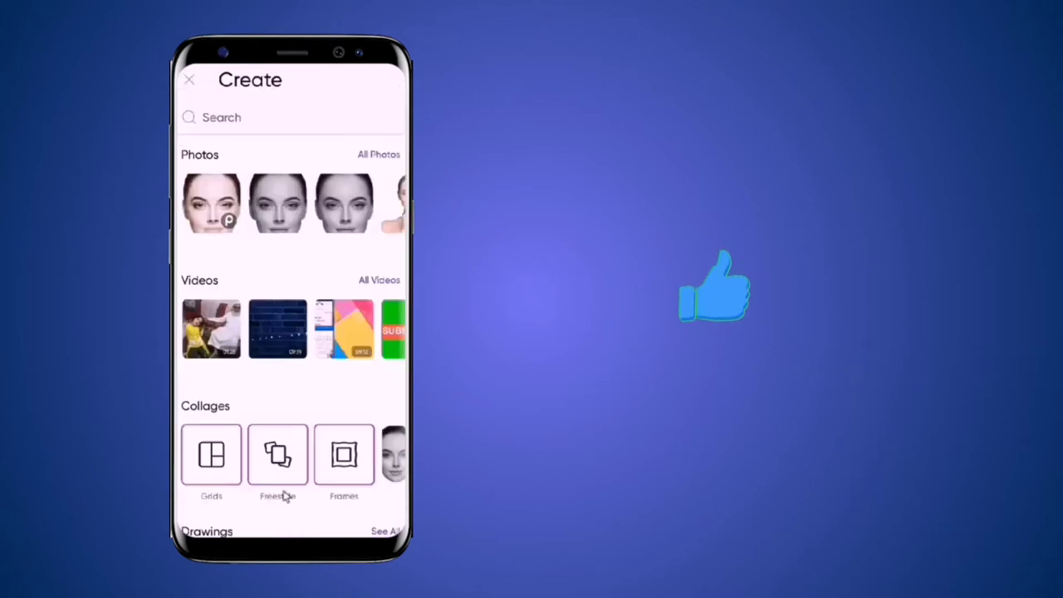
scroll(285, 494, down, 5)
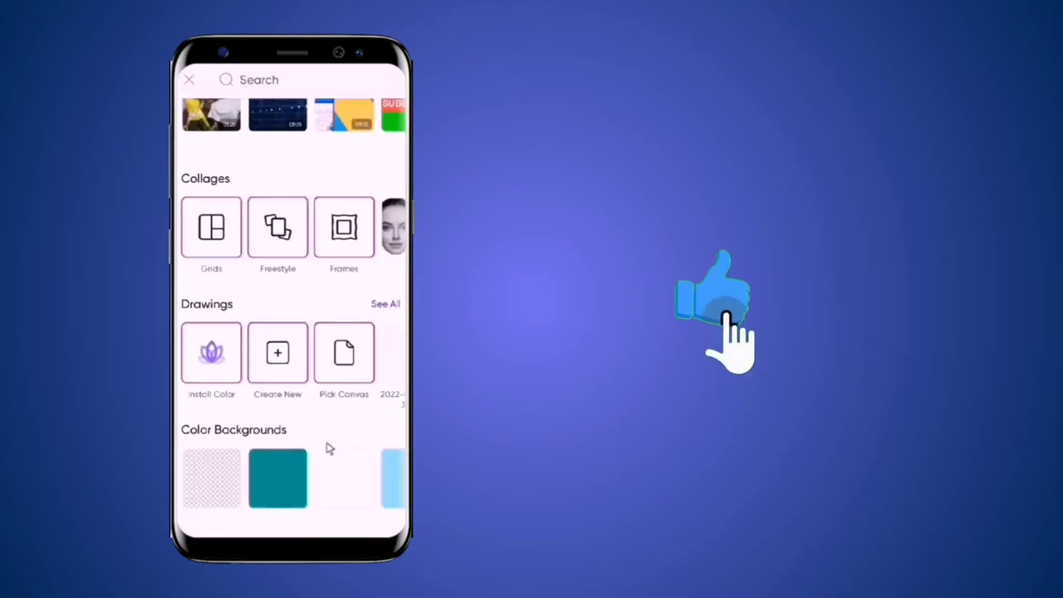
click(339, 333)
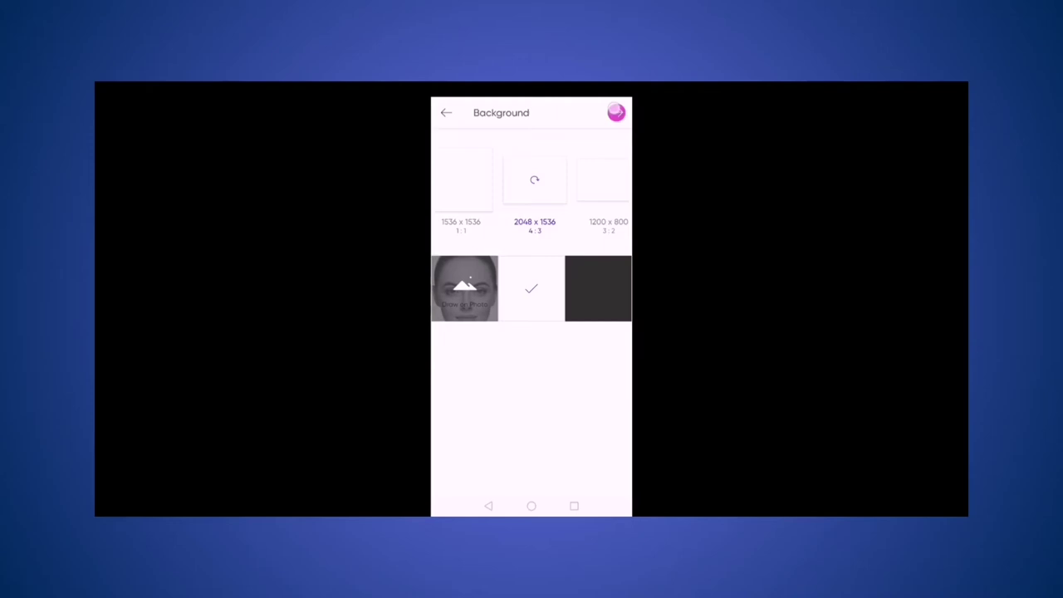
click(615, 111)
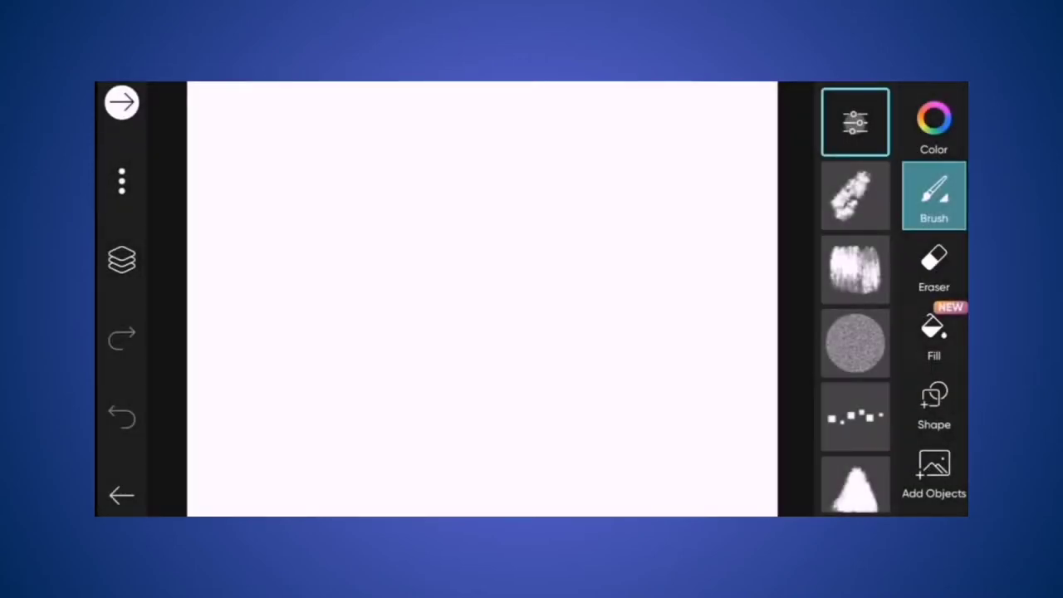
Fill the background layer with light grey by lowering the brightness of white.
click(122, 260)
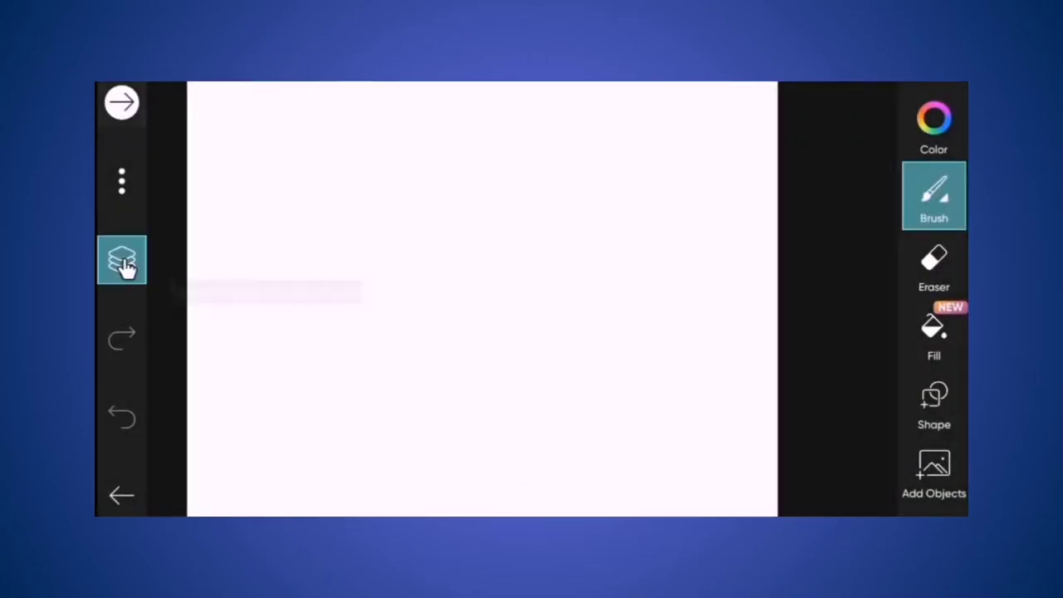
click(785, 264)
click(840, 445)
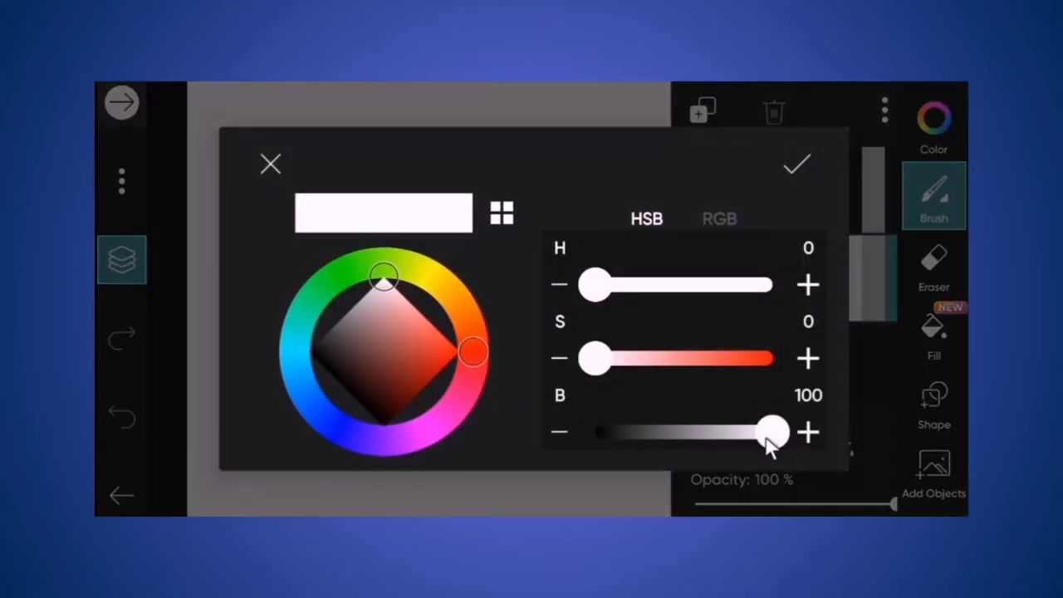
drag(769, 447, 727, 449)
click(797, 166)
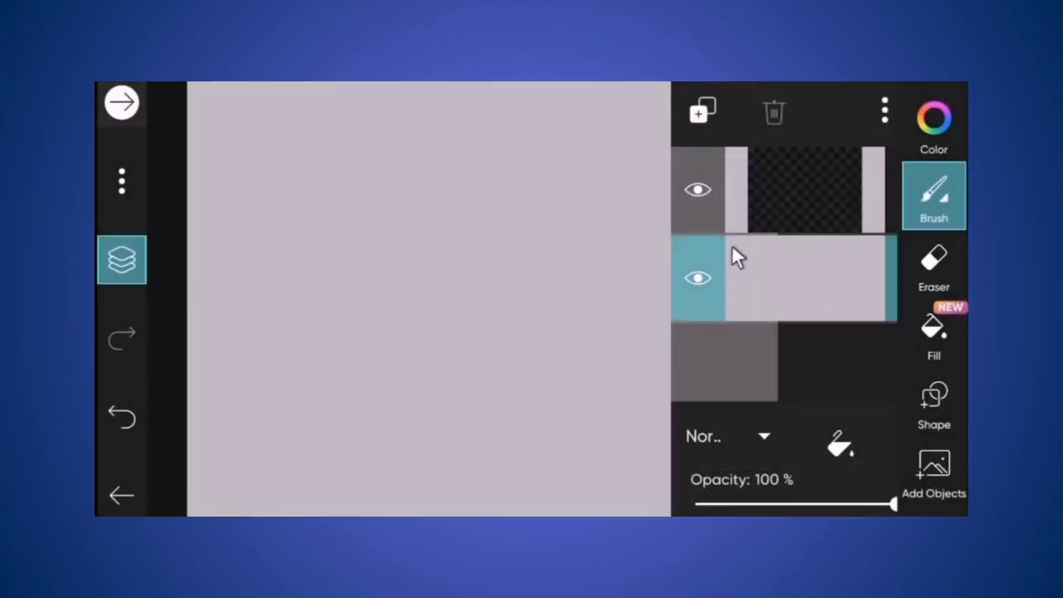
Add the cut-out head photo to the empty upper layer, keeping its full uncropped area.
click(784, 208)
click(928, 478)
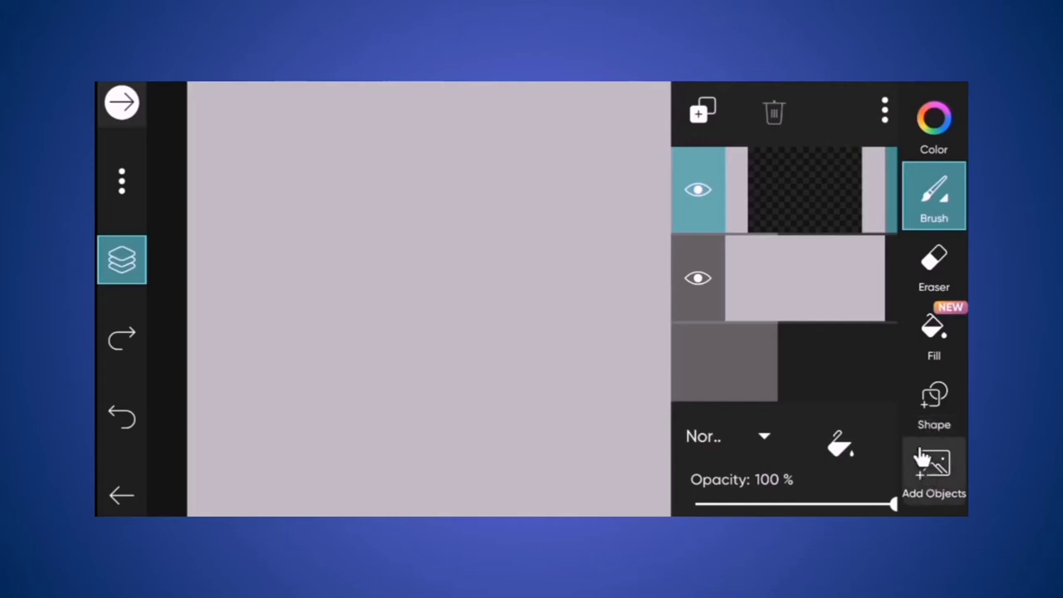
click(917, 351)
scroll(539, 252, down, 5)
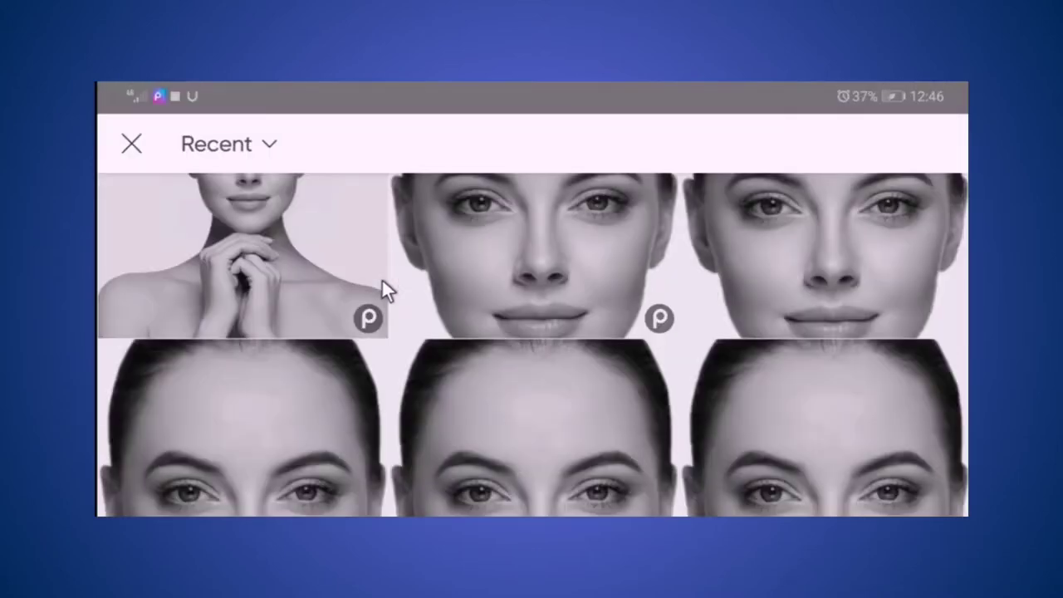
click(303, 386)
click(304, 389)
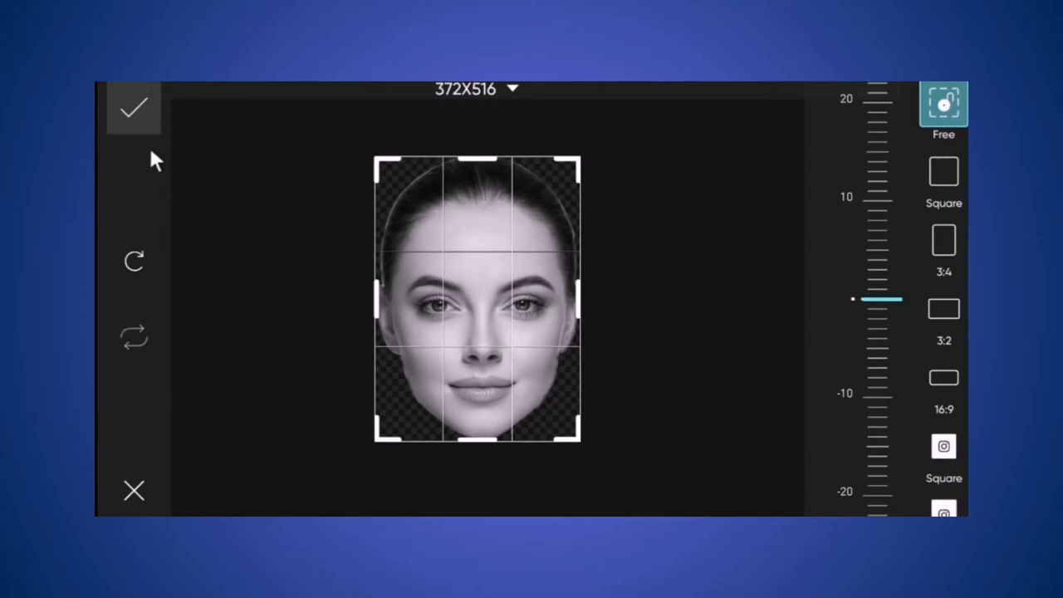
click(133, 104)
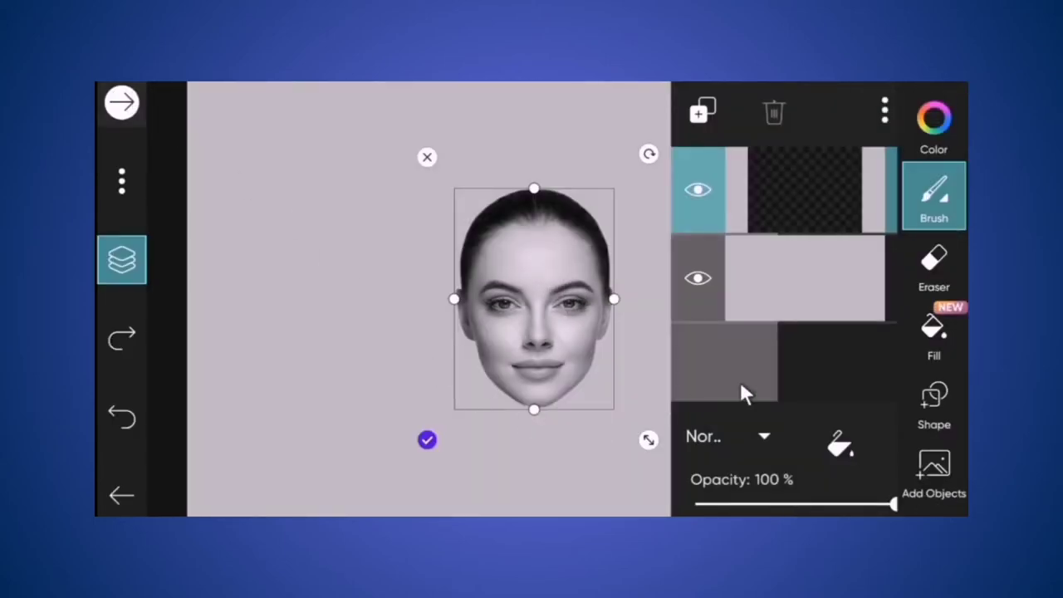
Enlarge the head cutout, move it to the middle of the canvas and place it there.
click(122, 260)
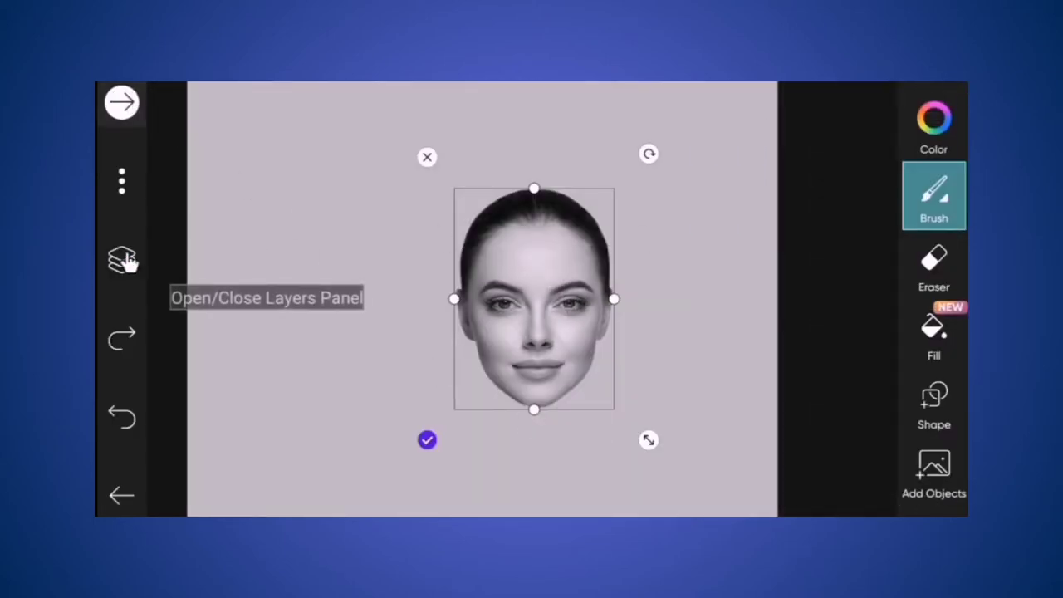
drag(648, 440, 671, 470)
drag(623, 410, 564, 397)
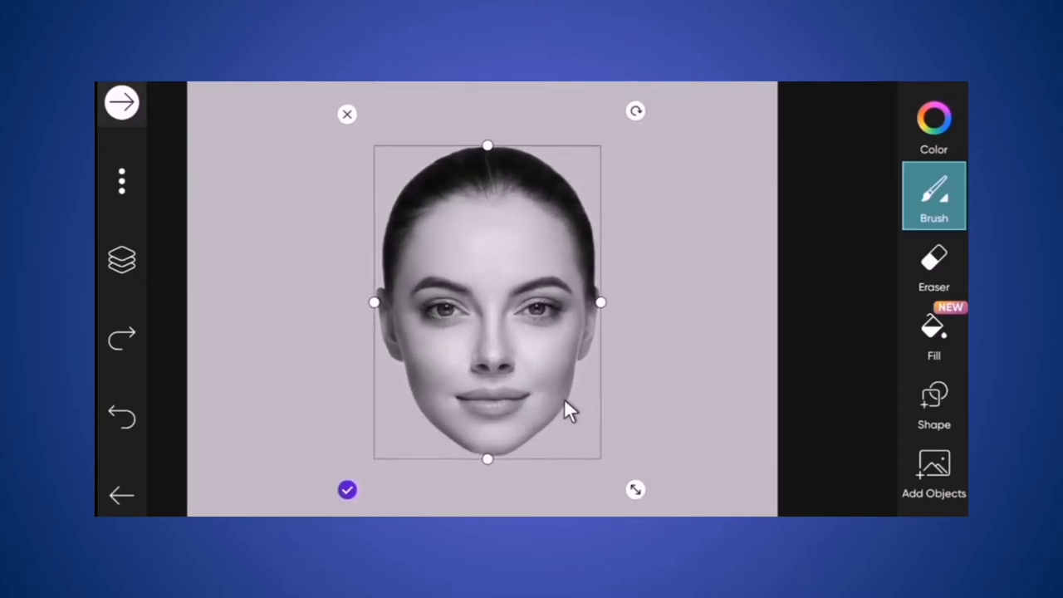
click(695, 357)
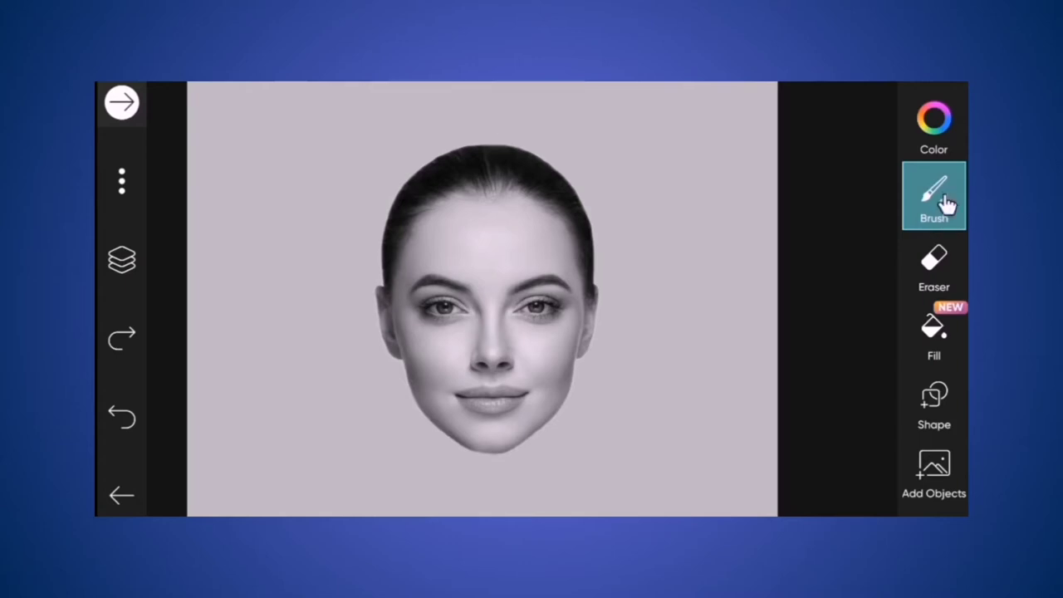
Set the shape tool to a circle outline with a thin stroke and the drawing color to white.
click(938, 403)
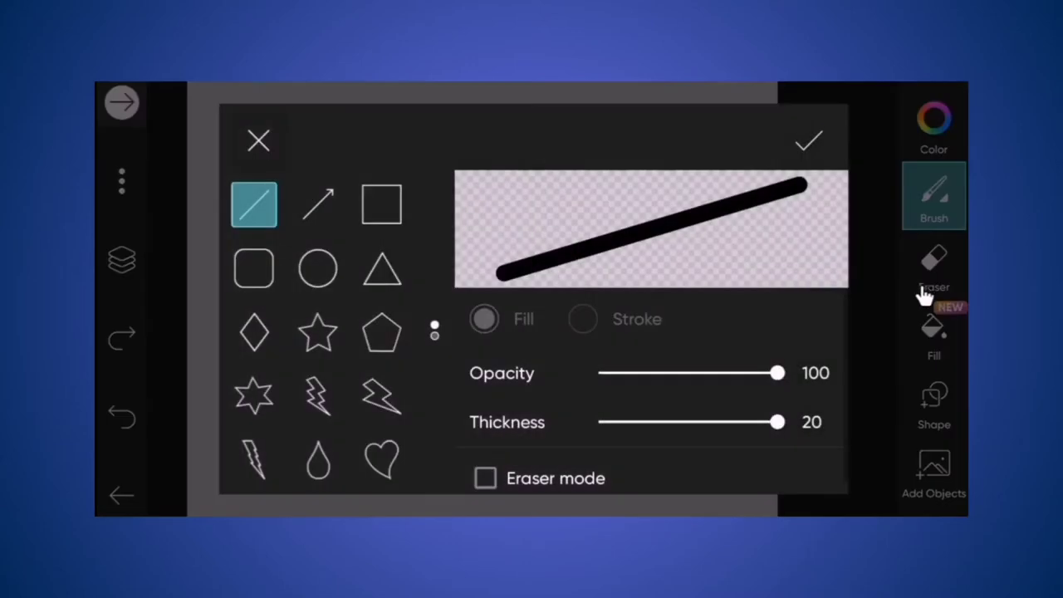
click(312, 268)
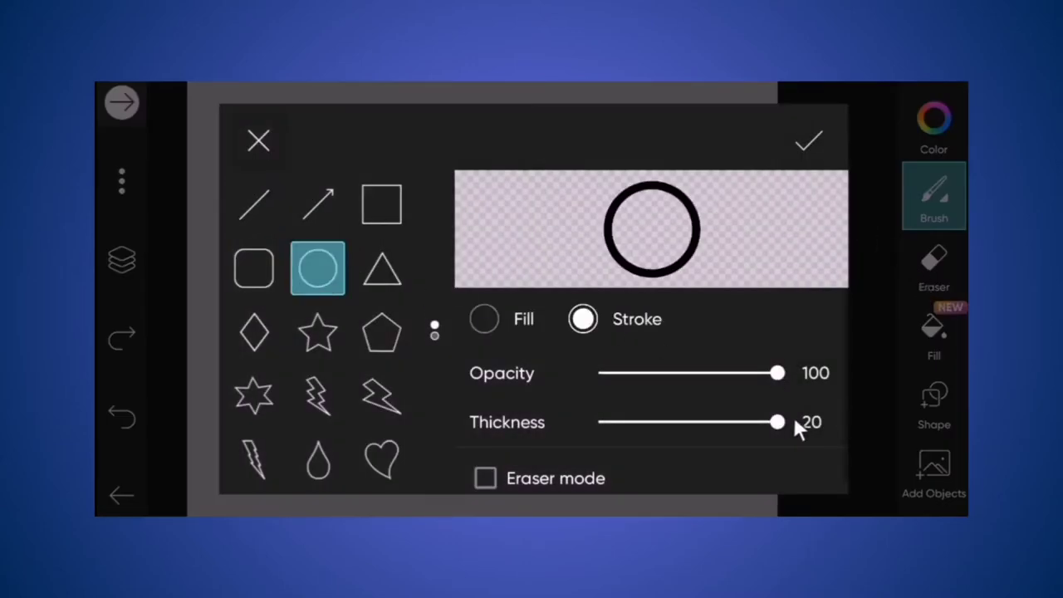
drag(775, 421, 610, 432)
click(805, 150)
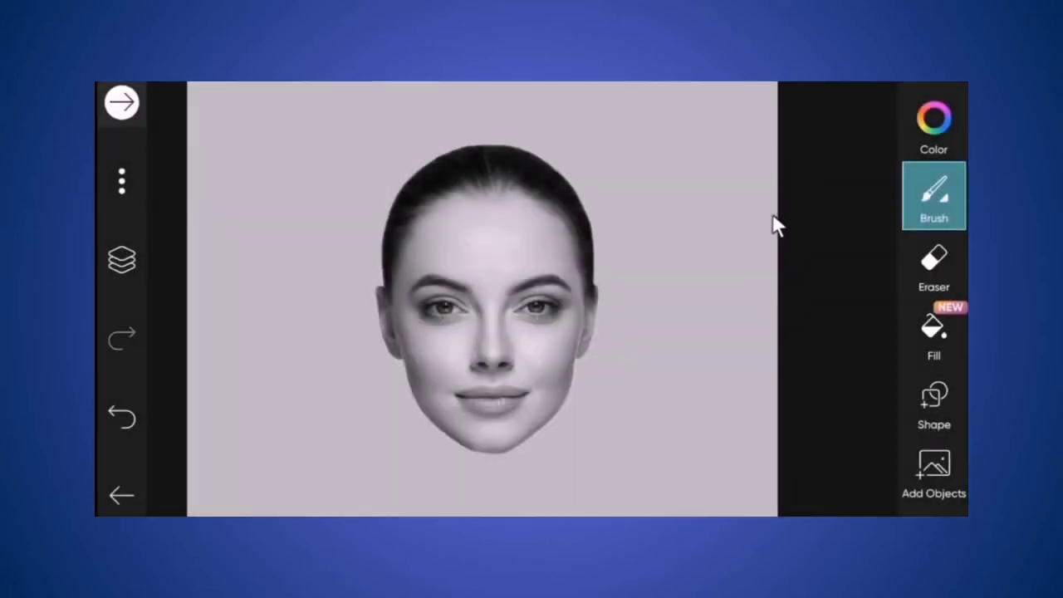
click(933, 117)
drag(598, 430, 776, 432)
click(797, 166)
Draw a flat white ellipse across the hairline, stretch it to both edges of the head and apply it.
scroll(564, 274, up, 3)
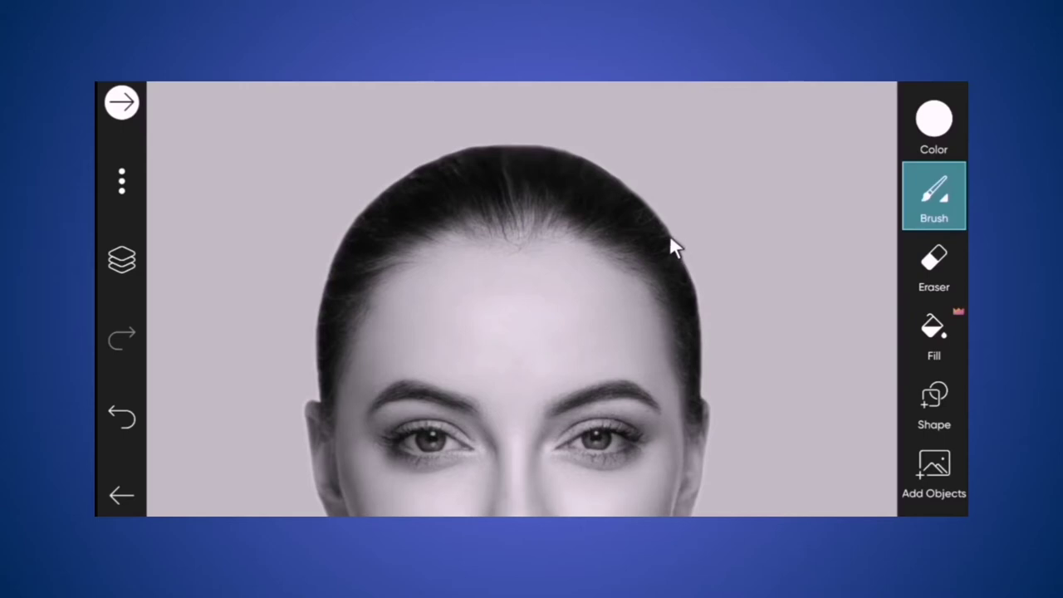
drag(665, 230, 340, 241)
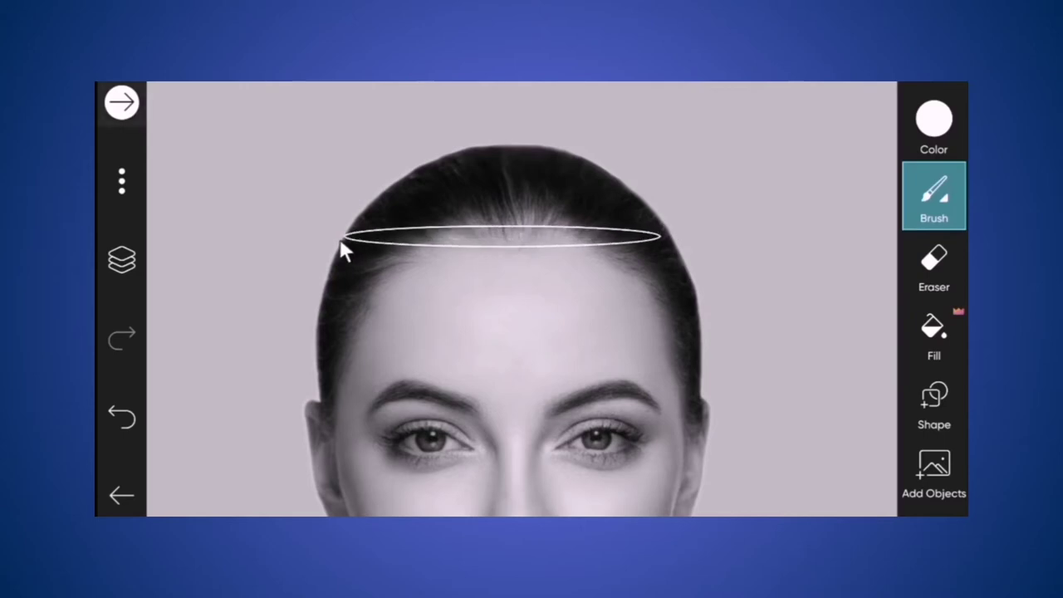
drag(664, 237, 674, 239)
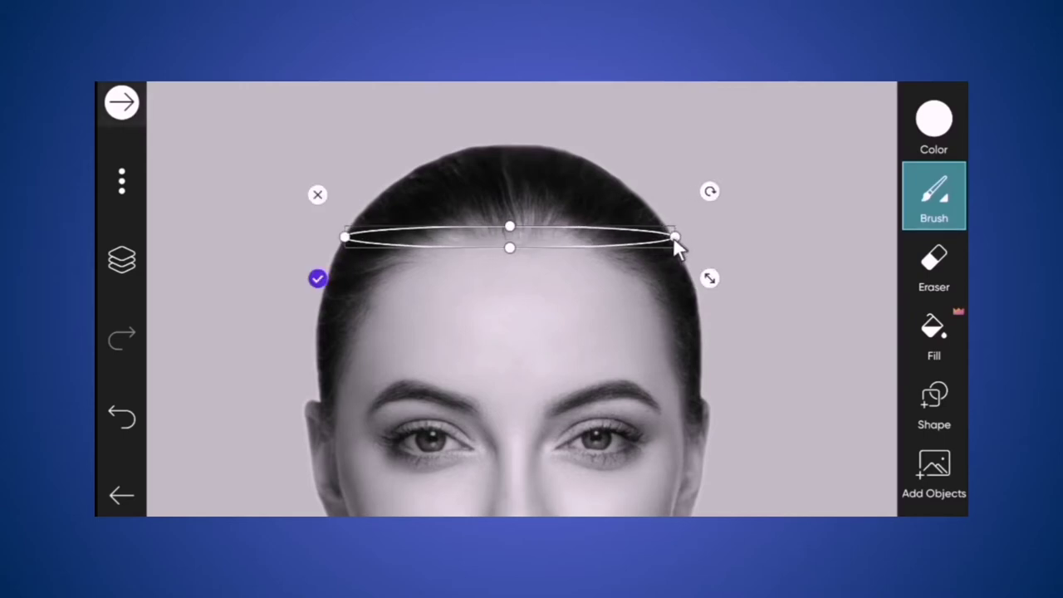
drag(510, 225, 510, 220)
click(536, 277)
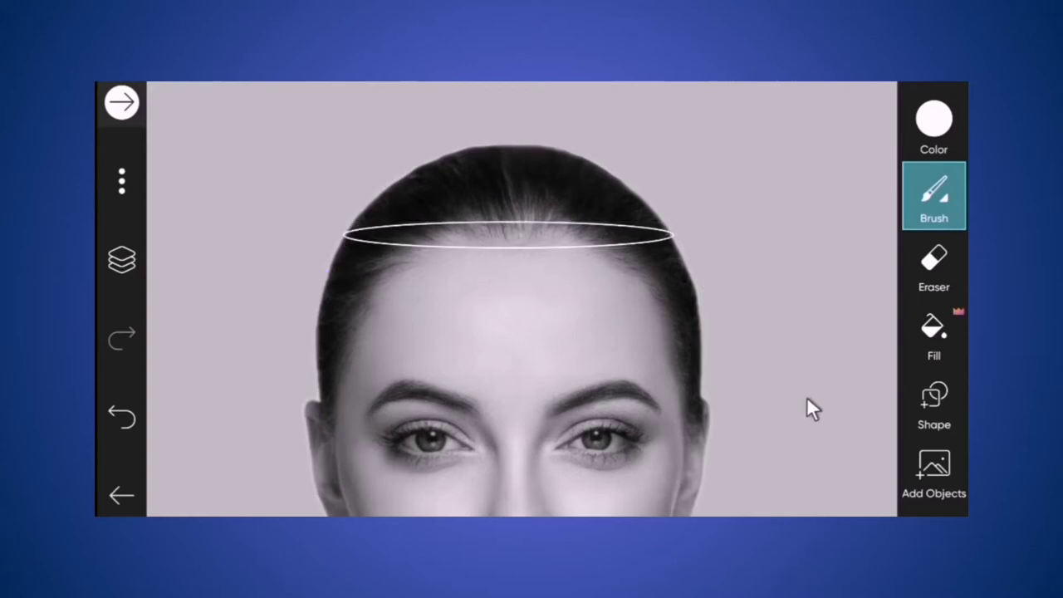
Draw a second flat ellipse across the forehead just above the eyebrows, fit it to the head's width and apply it.
mouse_move(680, 371)
mouse_down()
mouse_move(615, 394)
mouse_move(382, 396)
mouse_move(263, 360)
mouse_move(316, 389)
mouse_up()
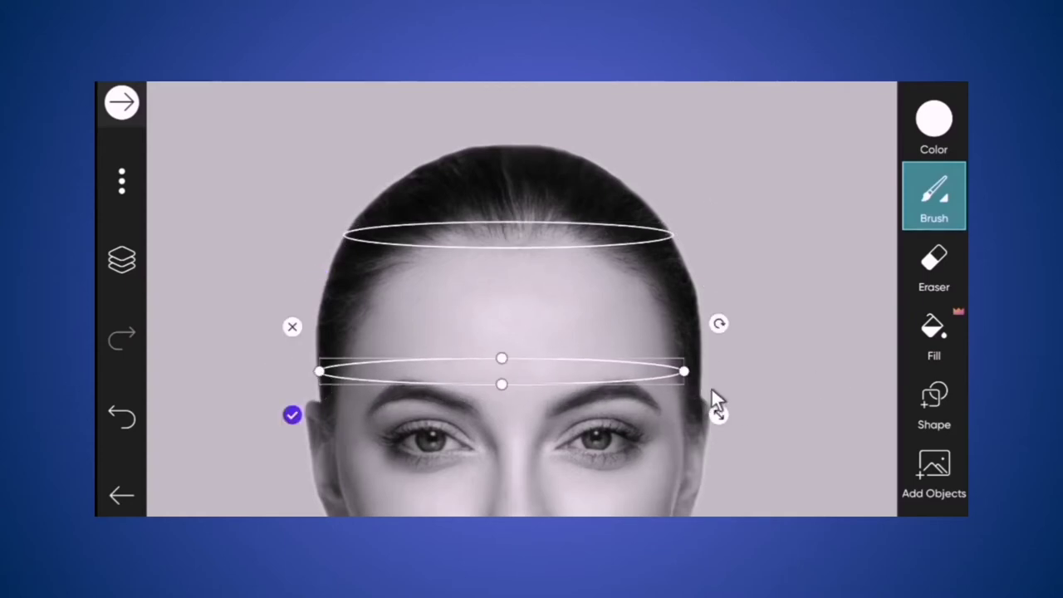
drag(683, 372, 703, 370)
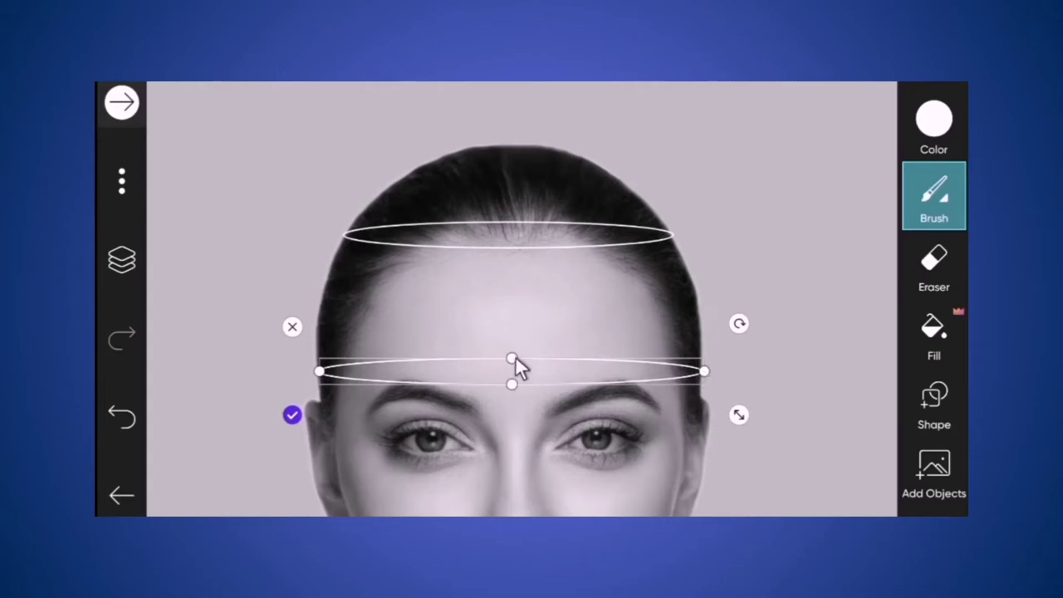
drag(512, 358, 513, 352)
click(782, 398)
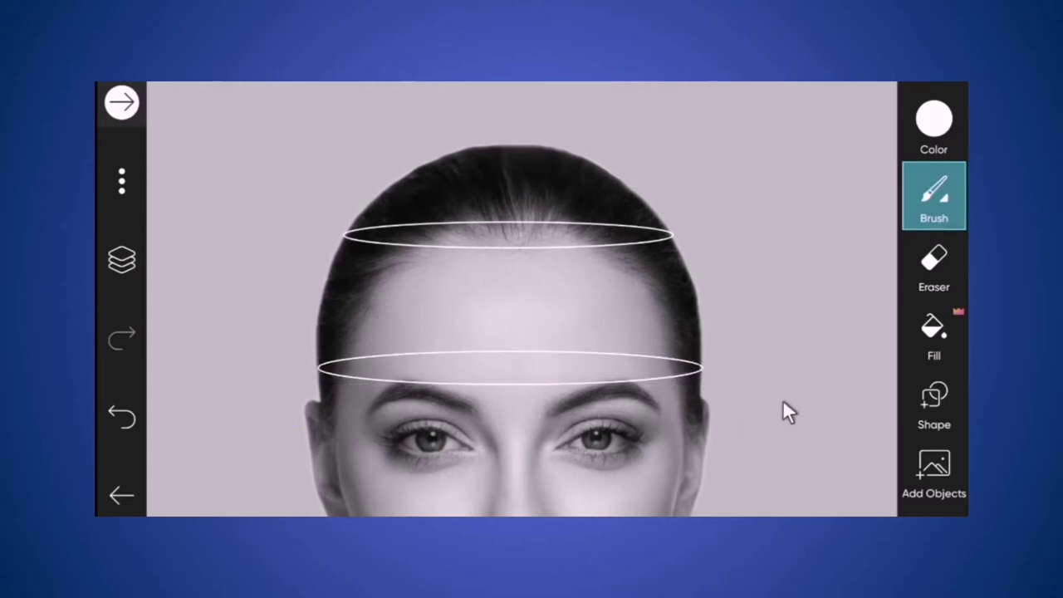
Draw a third flat ellipse across the nose between the lower ears, fit it to the head's width and apply it.
scroll(551, 299, down, 5)
scroll(718, 247, up, 5)
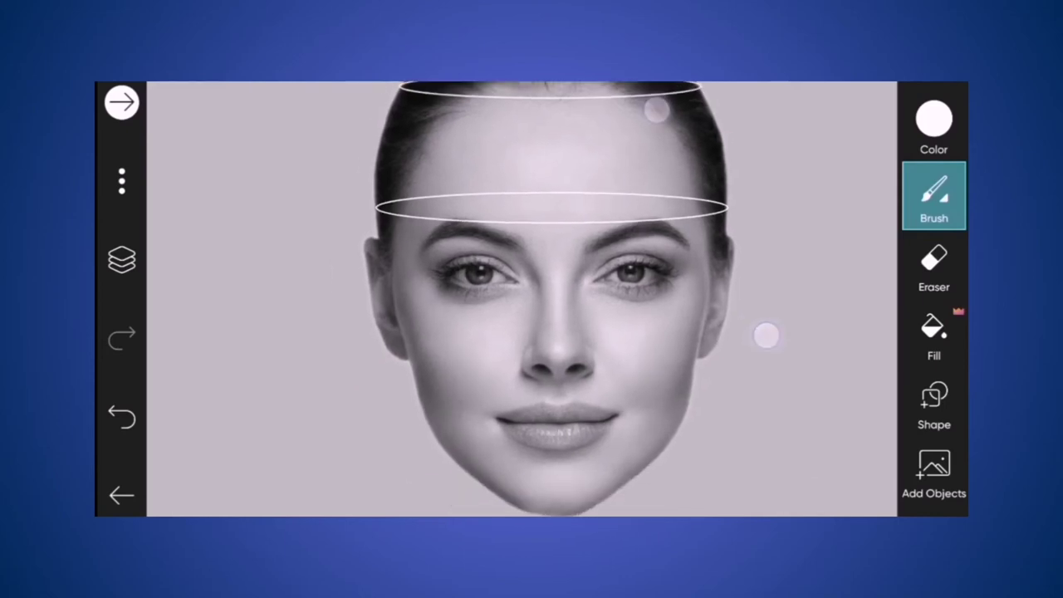
drag(688, 339, 721, 336)
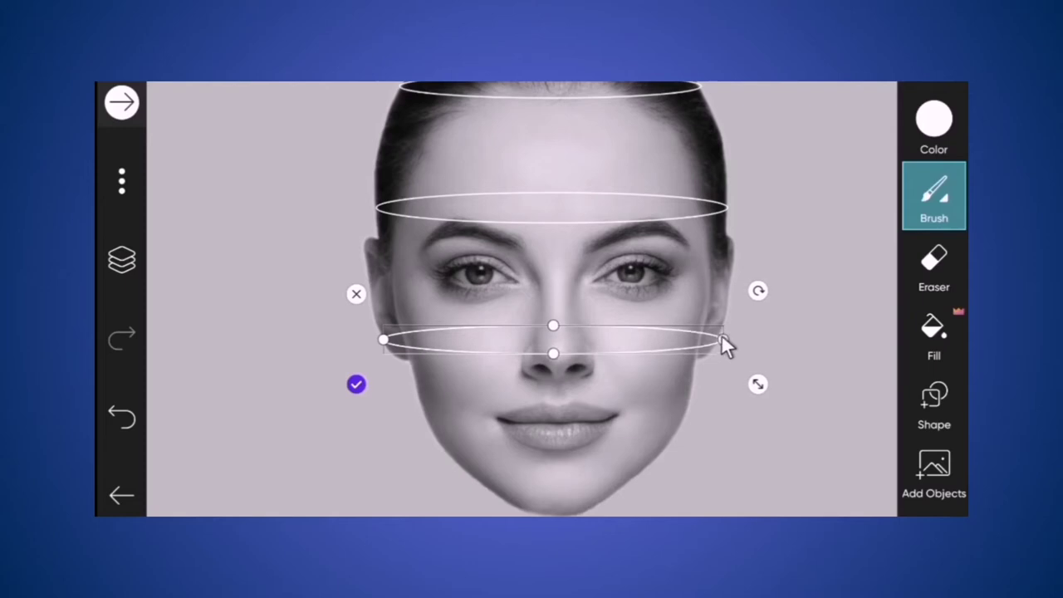
click(786, 339)
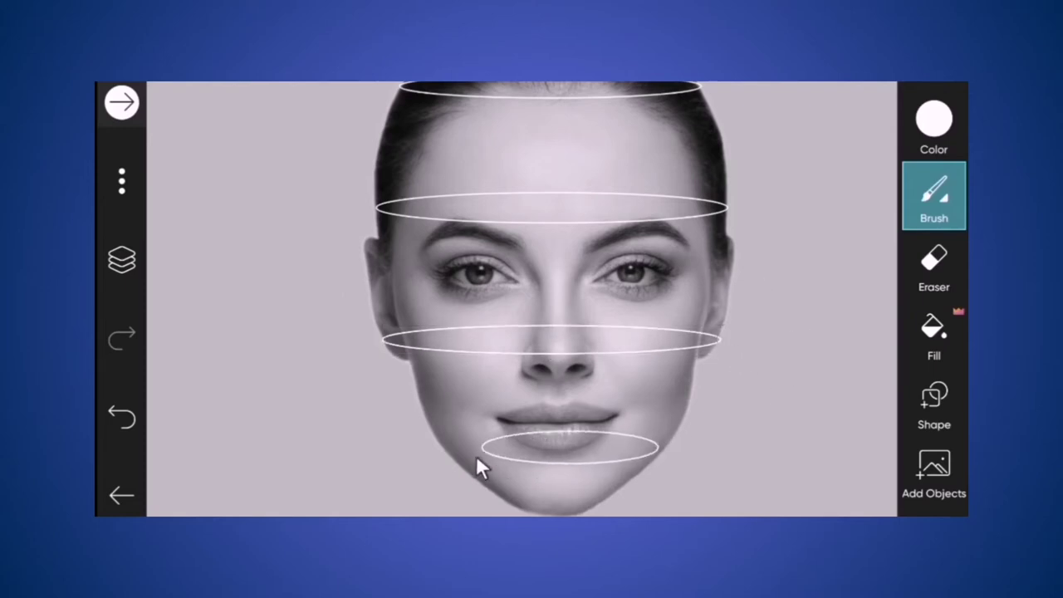
Fit the fourth flat ellipse to the jaw's width just below the lips and apply it.
drag(446, 453, 439, 457)
drag(551, 429, 551, 437)
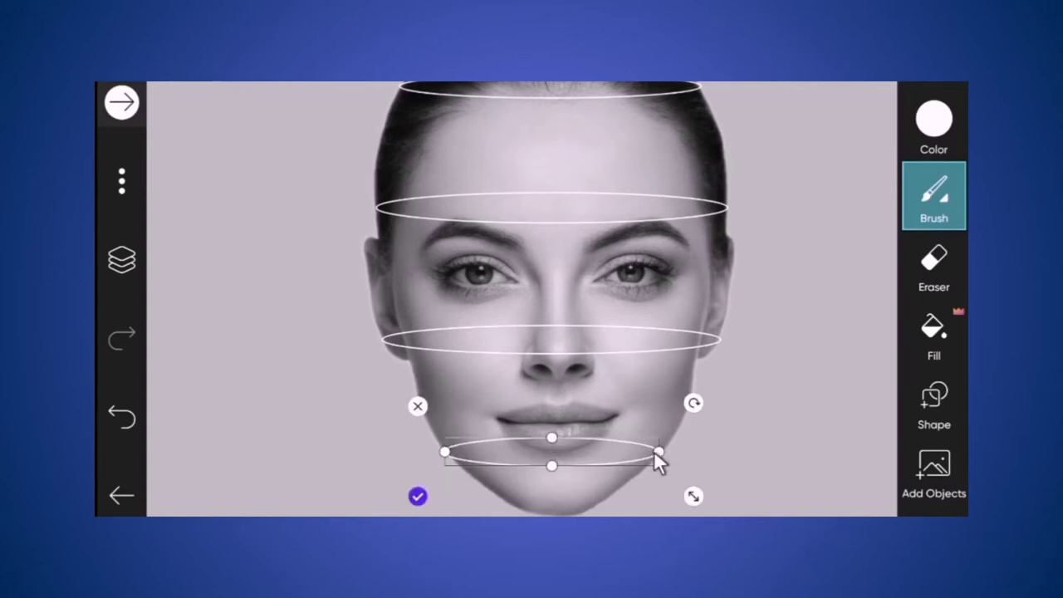
drag(656, 451, 663, 451)
click(772, 454)
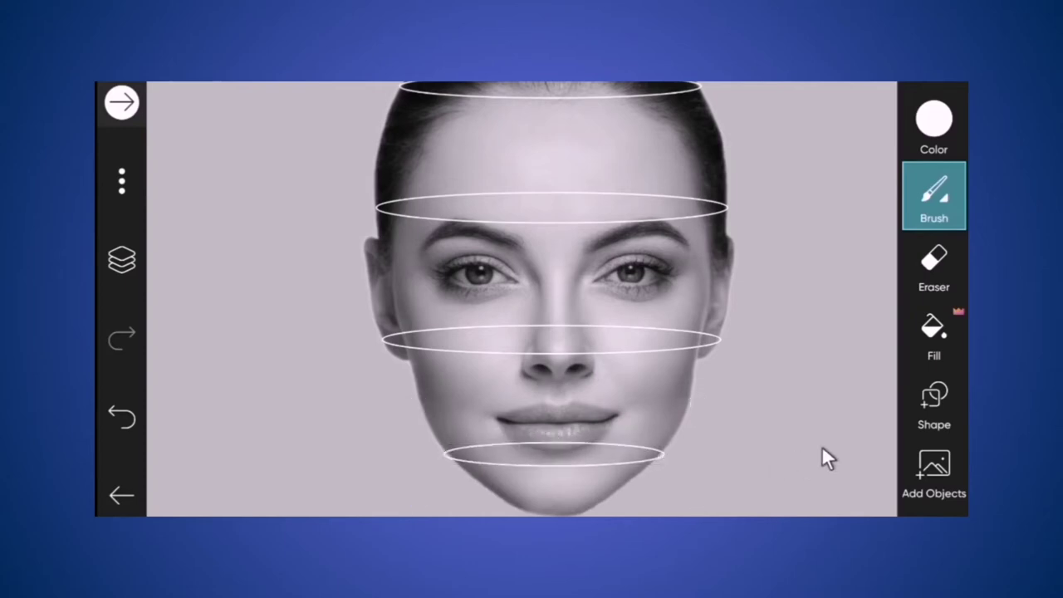
Switch to the eraser and set the shape tool to a filled rectangle in eraser mode.
scroll(823, 450, down, 3)
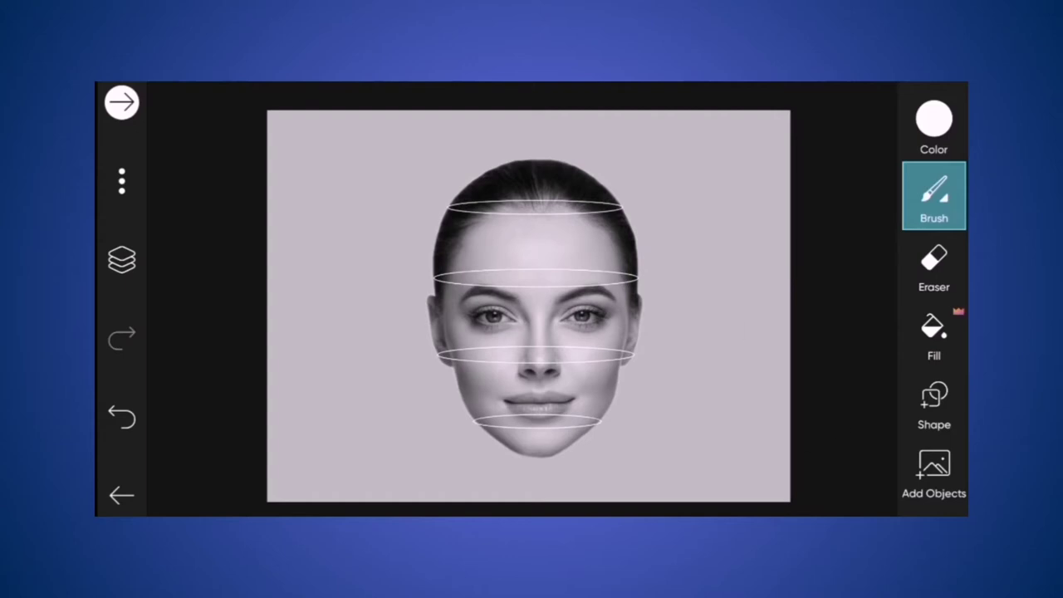
click(946, 288)
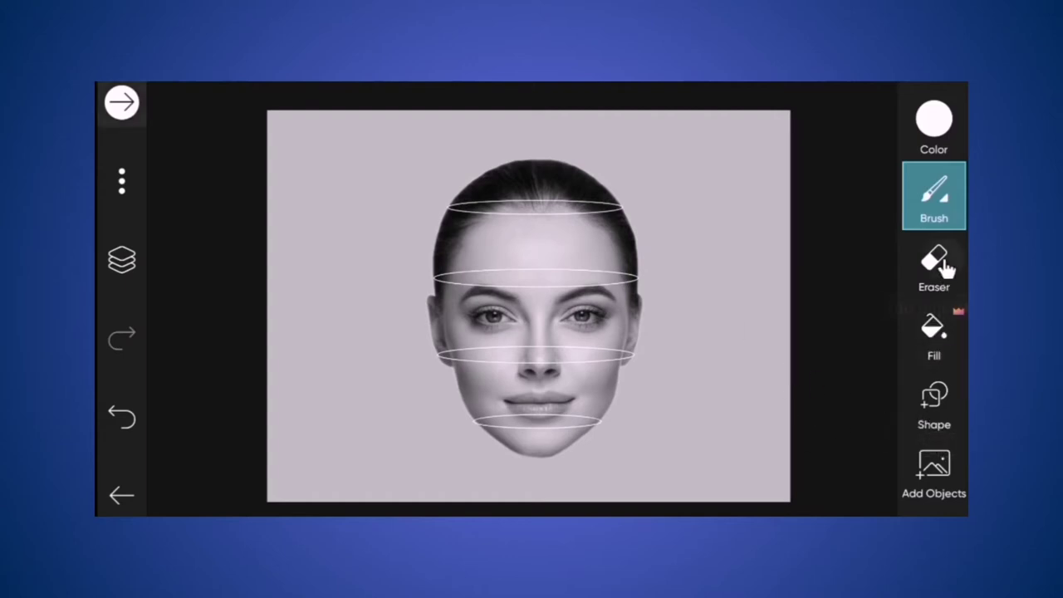
click(946, 400)
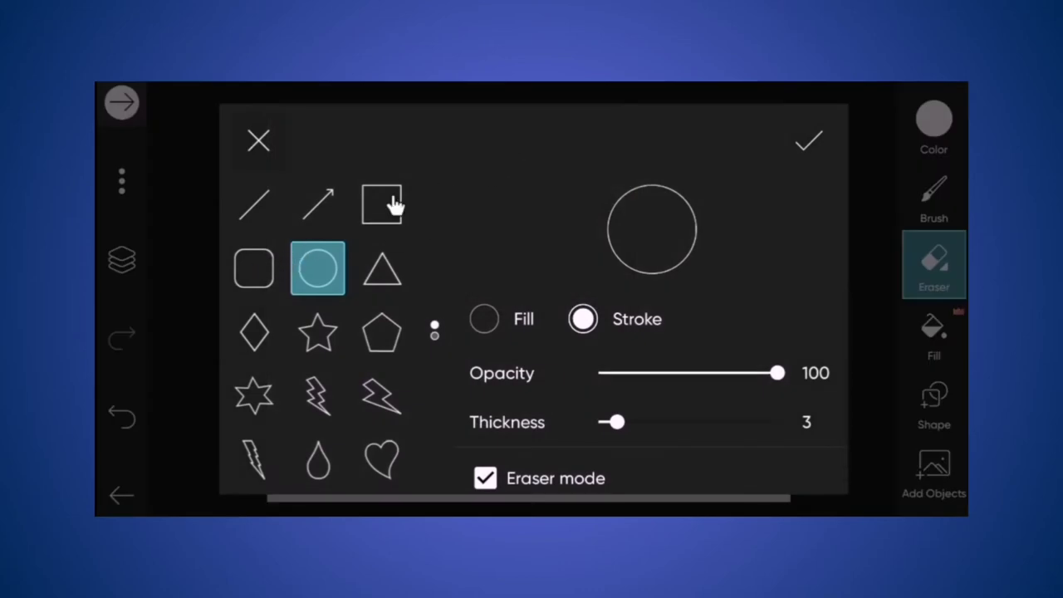
click(393, 206)
click(485, 318)
click(811, 143)
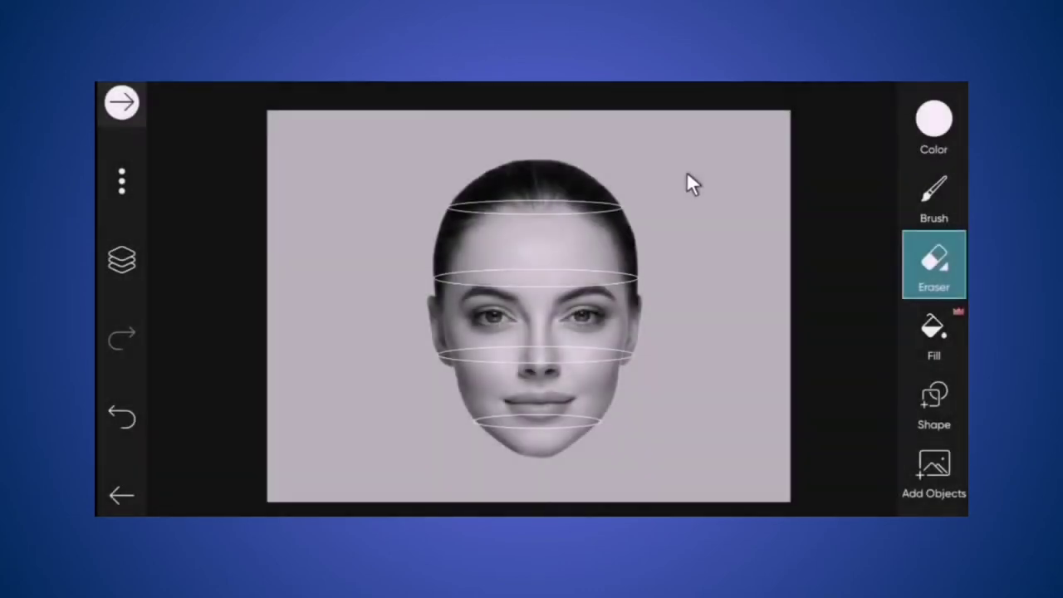
Erase the upper arcs of the hairline and forehead ellipses with rectangles, keeping only their lower curves.
scroll(585, 233, up, 5)
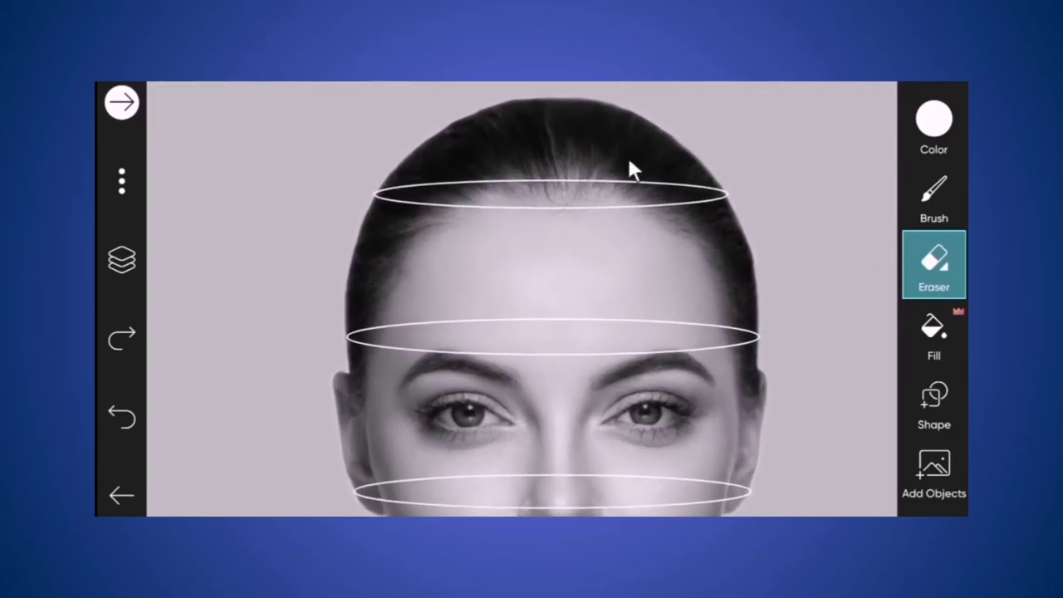
drag(337, 190, 716, 189)
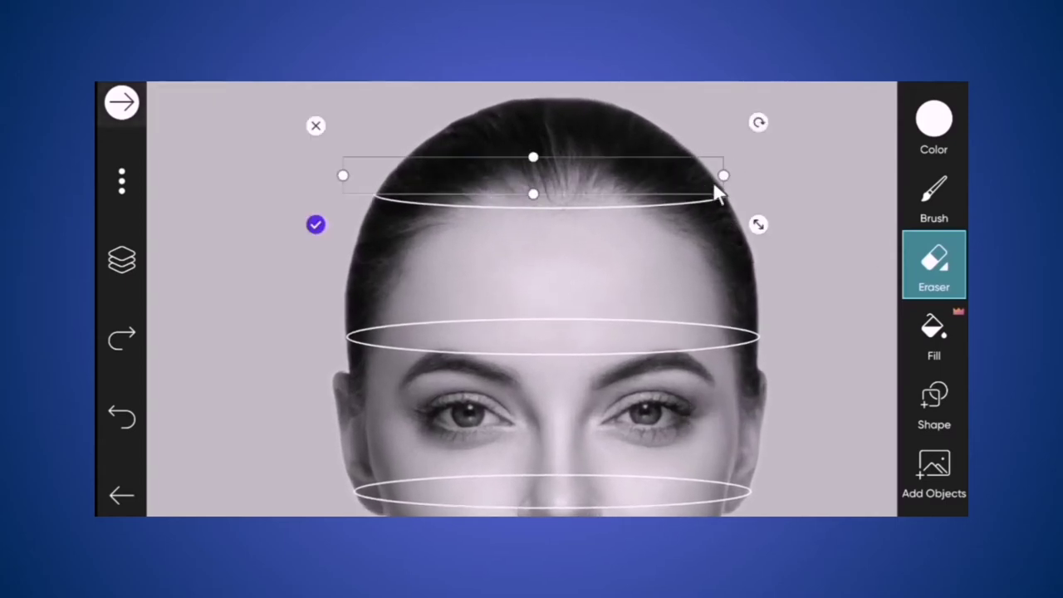
click(760, 276)
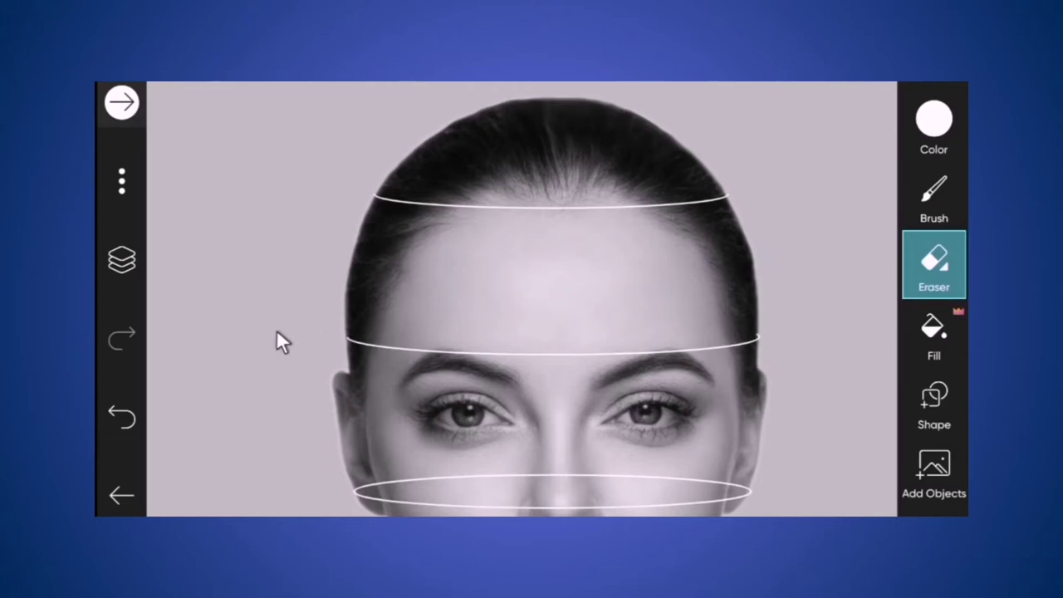
mouse_move(278, 330)
mouse_down()
mouse_move(759, 308)
mouse_move(784, 321)
mouse_up()
click(863, 340)
Erase the upper arcs of the nose and chin ellipses with rectangles, keeping only their lower curves.
scroll(575, 365, down, 3)
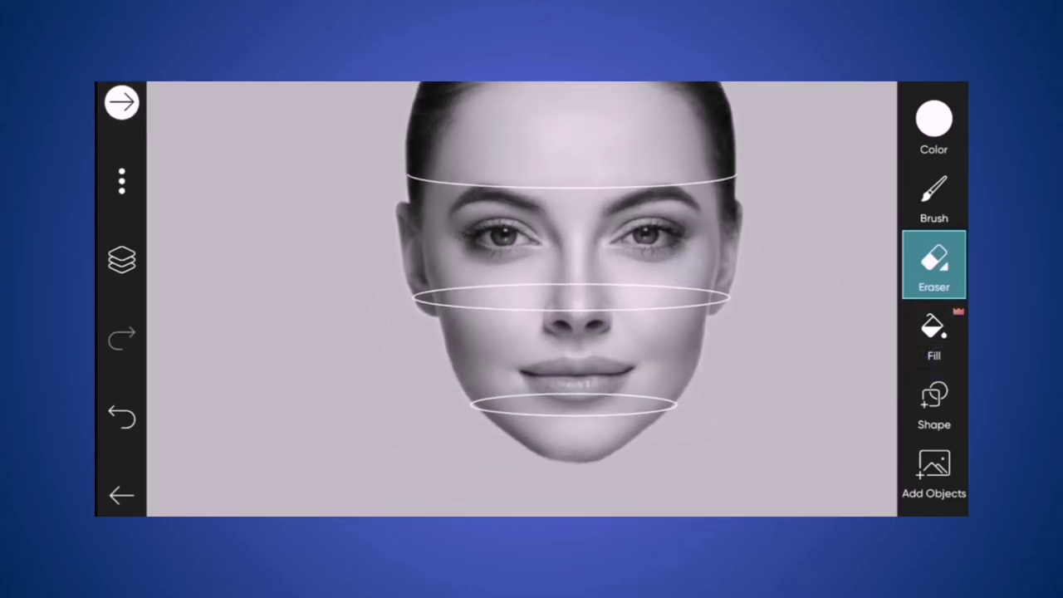
scroll(677, 316, up, 5)
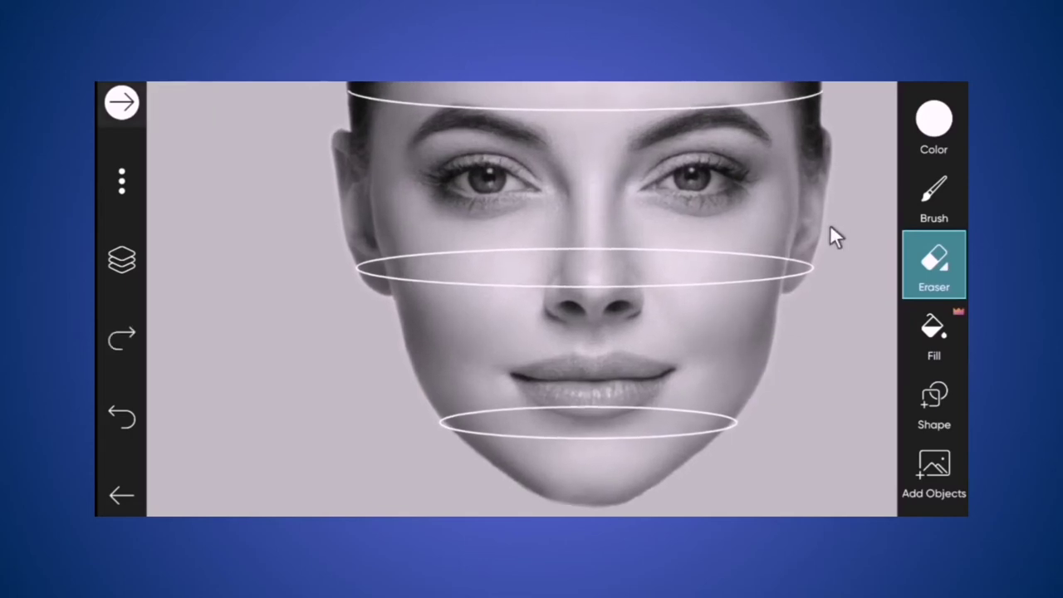
drag(322, 249, 830, 247)
click(785, 331)
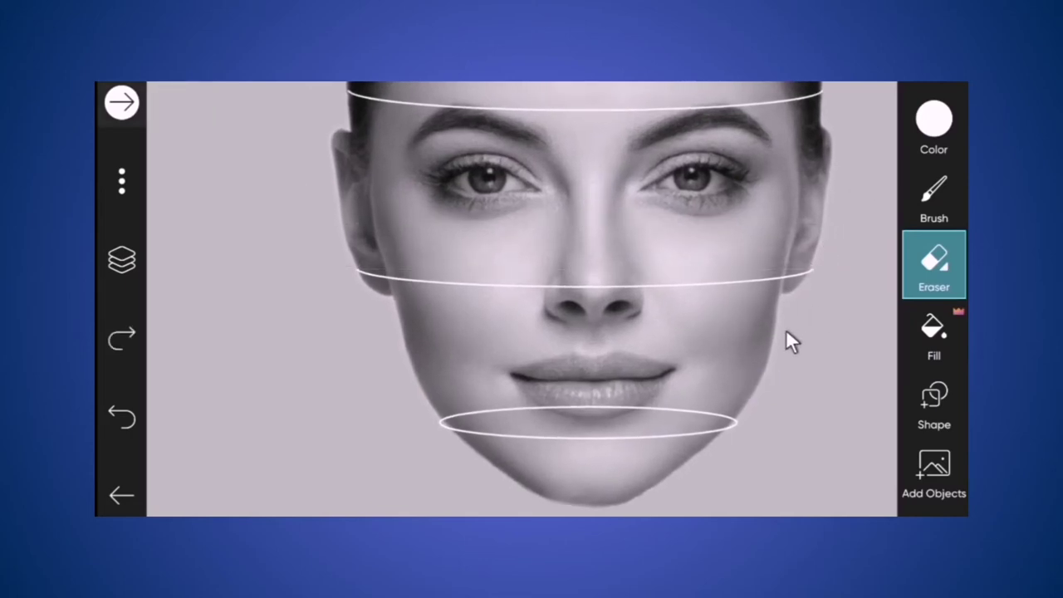
drag(720, 406, 318, 419)
drag(720, 406, 760, 406)
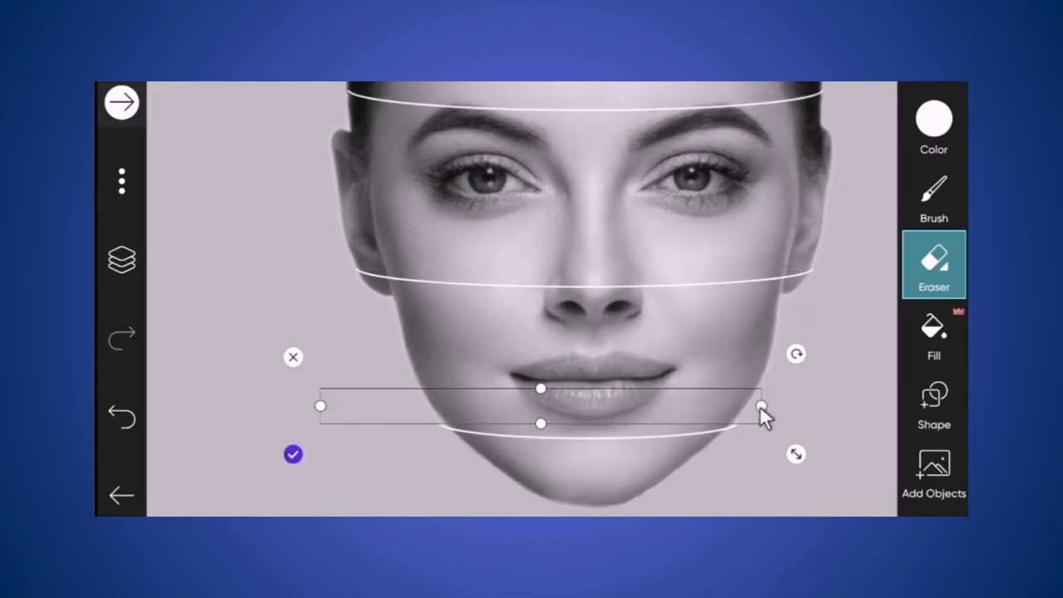
click(665, 440)
click(942, 264)
click(942, 263)
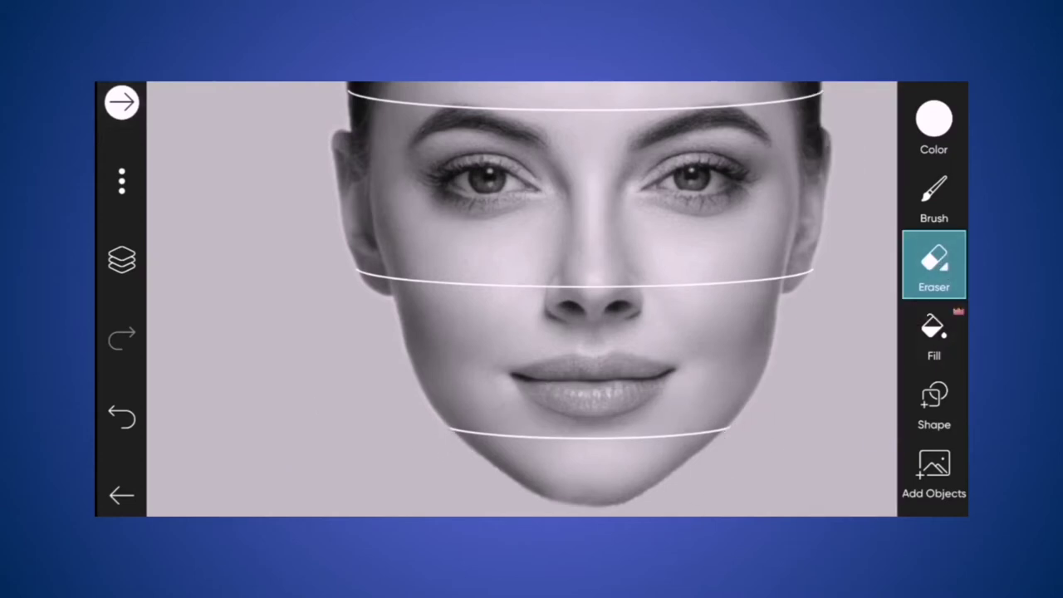
Set the curved-line layer's blend mode to Xor and merge it into the head layer.
scroll(535, 324, down, 5)
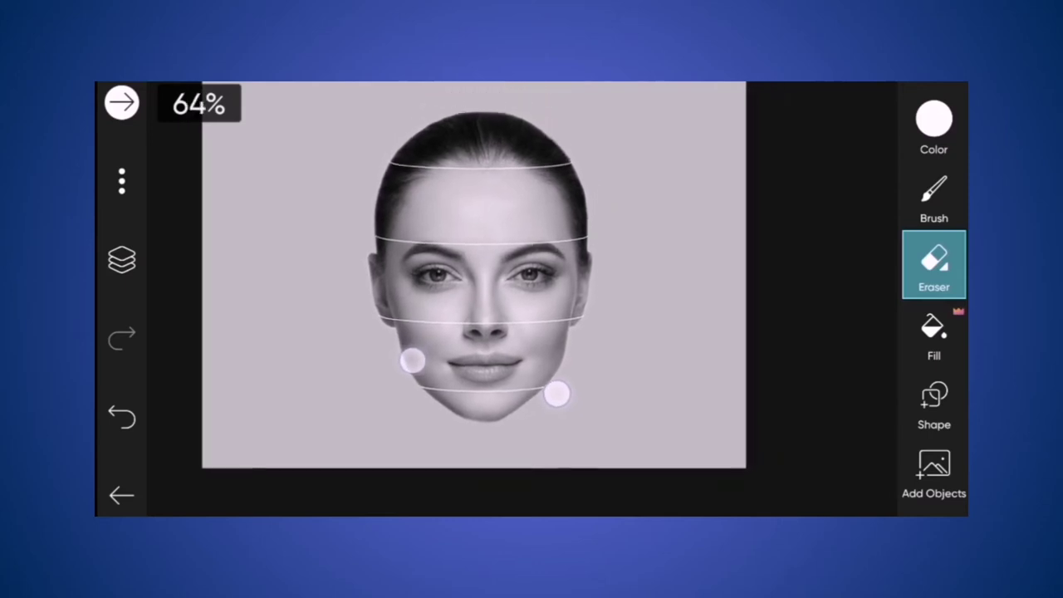
scroll(484, 377, down, 1)
click(114, 267)
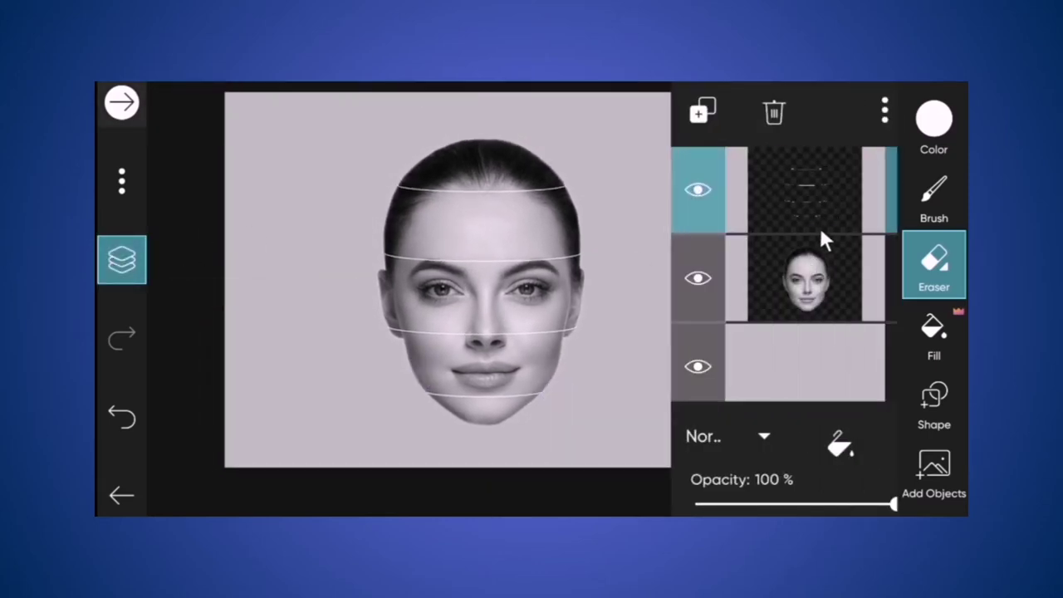
click(757, 439)
scroll(747, 423, down, 3)
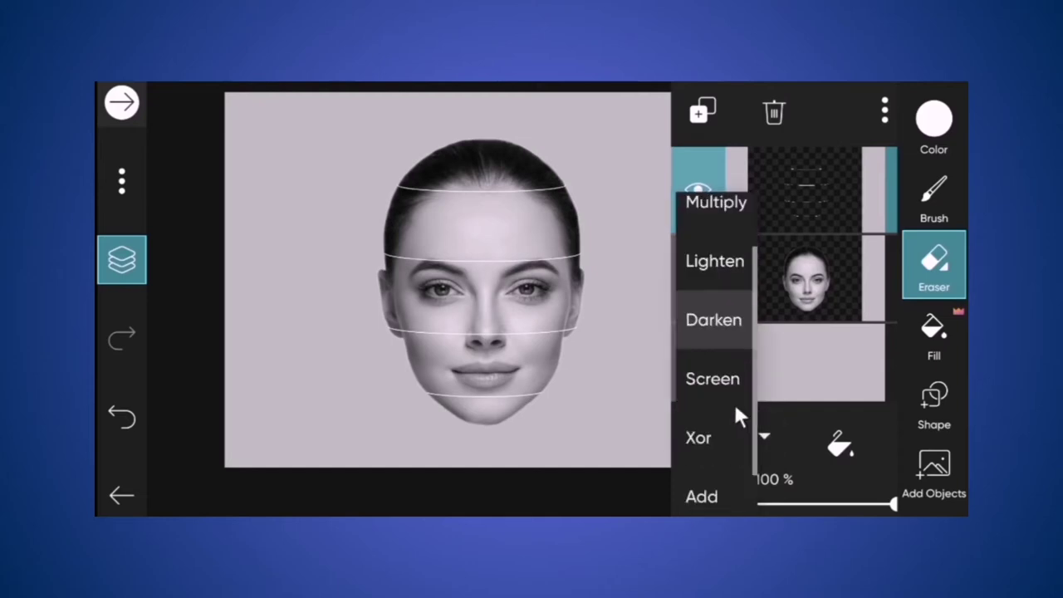
click(700, 376)
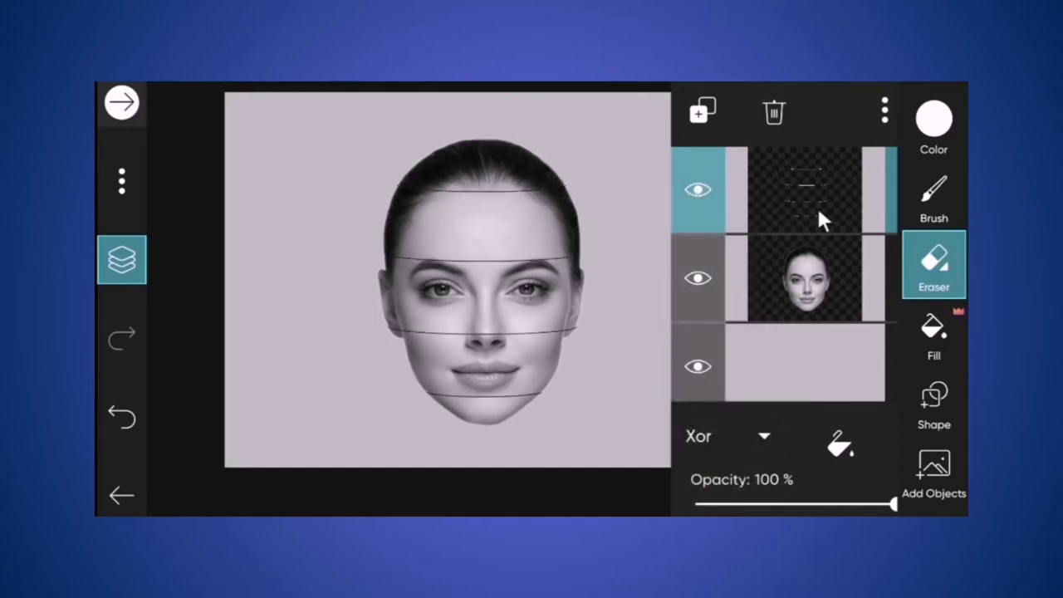
click(886, 116)
click(856, 287)
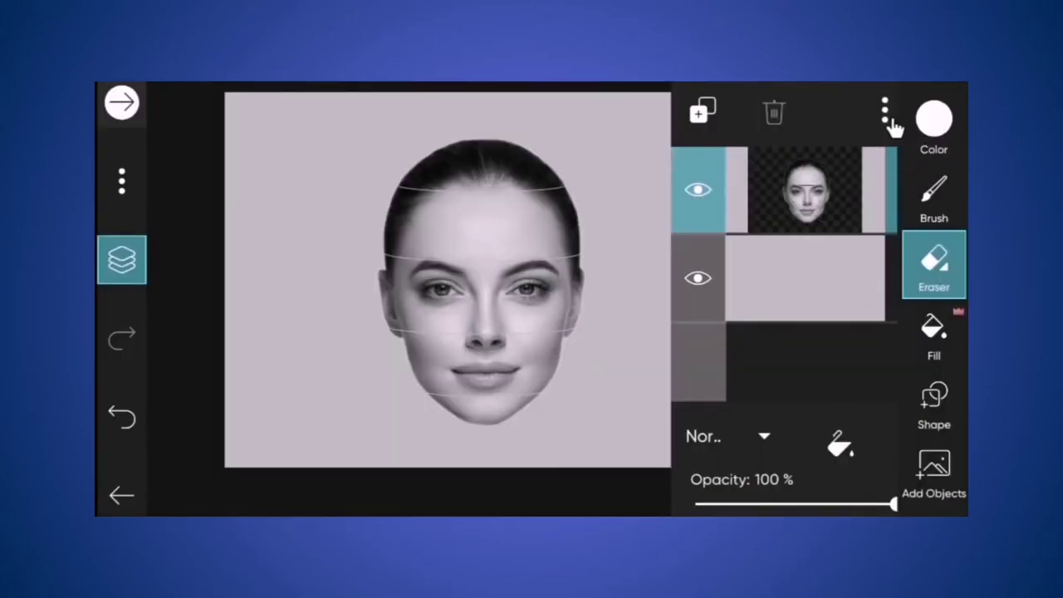
Copy the merged head layer four times.
click(887, 116)
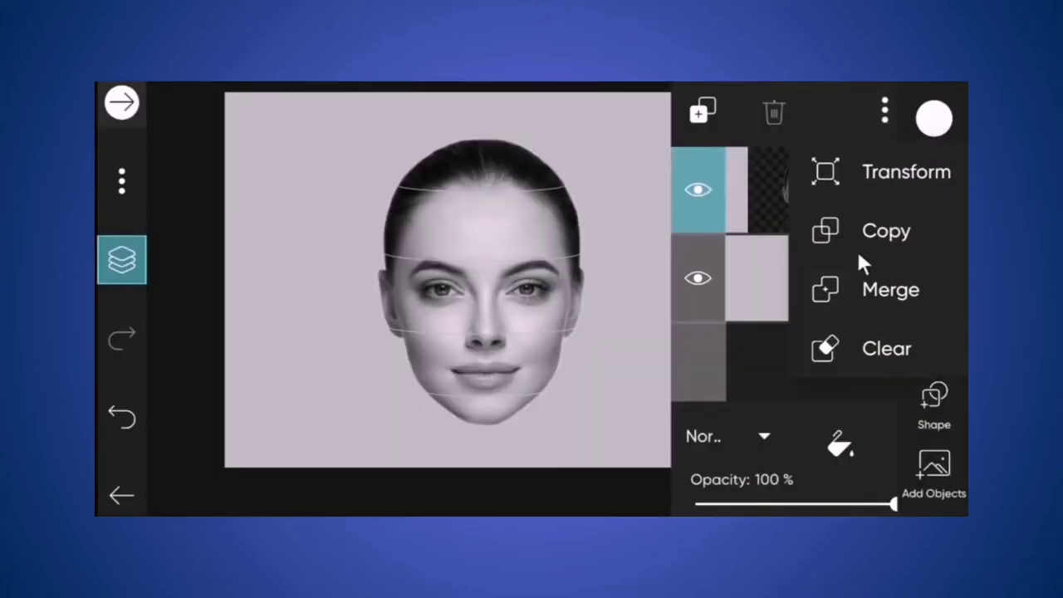
click(878, 228)
click(885, 112)
click(878, 228)
click(885, 113)
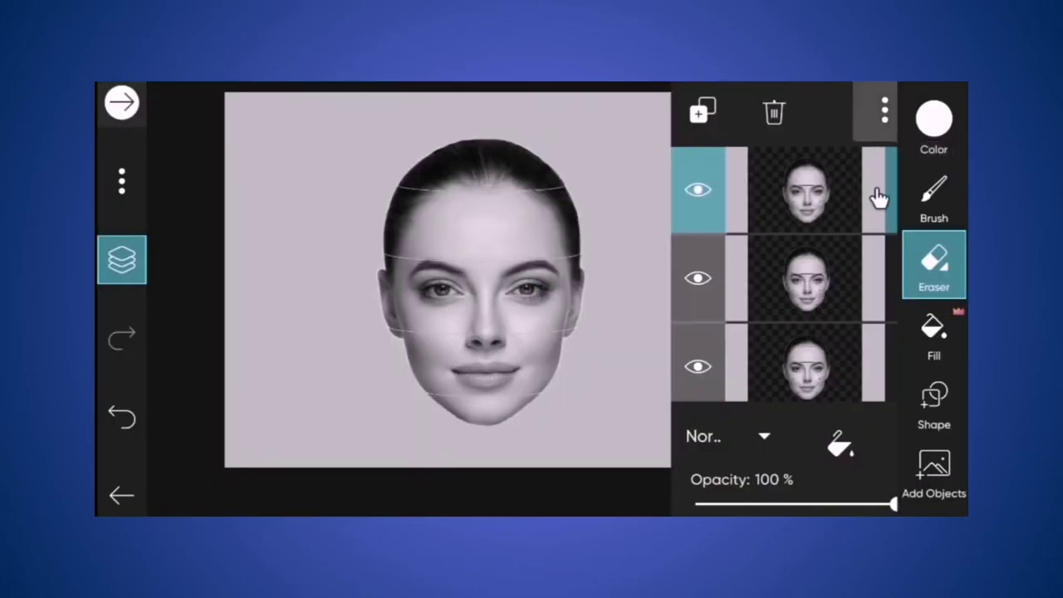
click(879, 228)
click(888, 114)
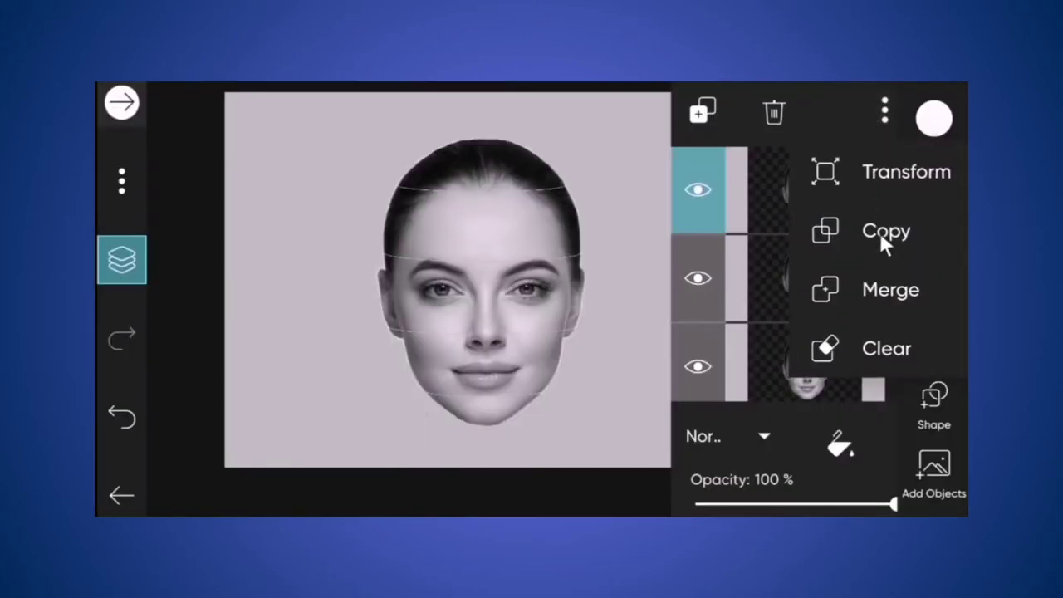
click(879, 232)
Hide the four head layers beneath the top one, leaving the top copy and the background visible.
click(707, 277)
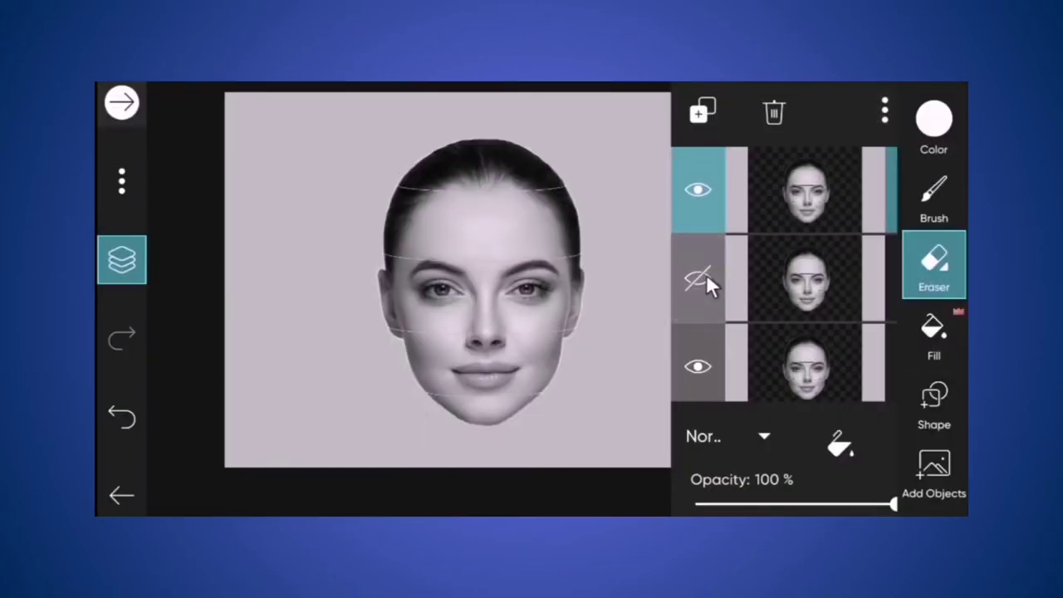
scroll(706, 276, down, 1)
click(696, 289)
scroll(696, 289, down, 1)
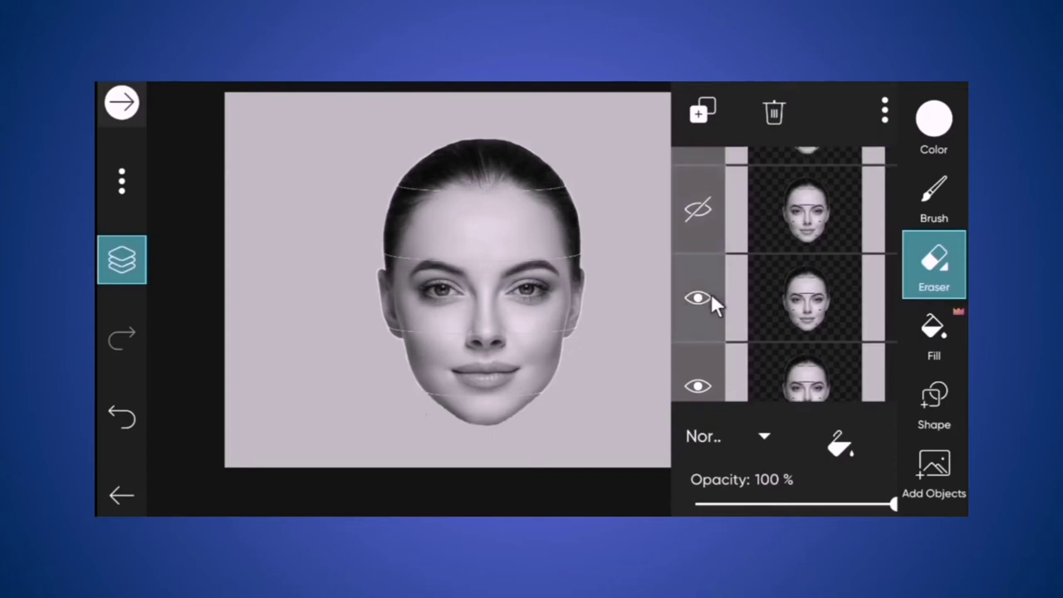
click(710, 293)
scroll(702, 298, down, 2)
click(704, 303)
scroll(712, 302, down, 2)
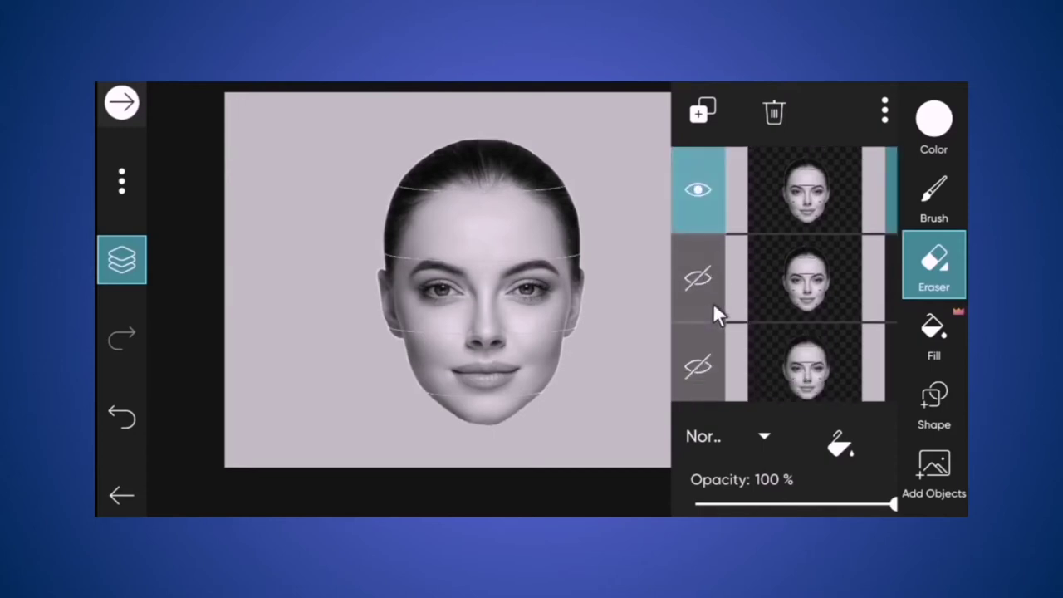
click(122, 260)
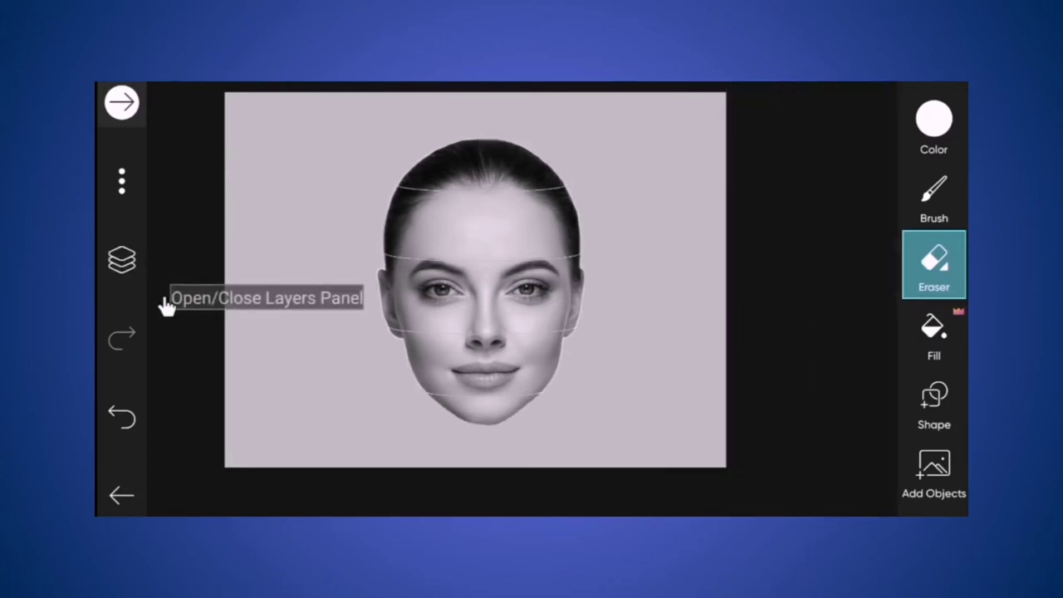
Set the eraser size to 128 and roughly erase the face below the hairline on the top head layer.
click(938, 278)
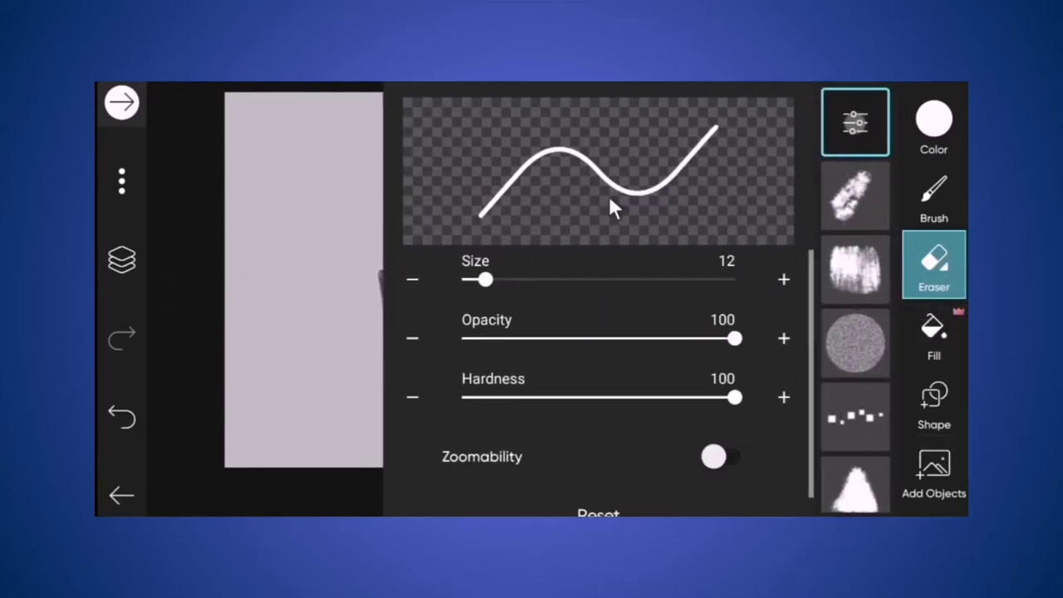
drag(510, 290, 806, 287)
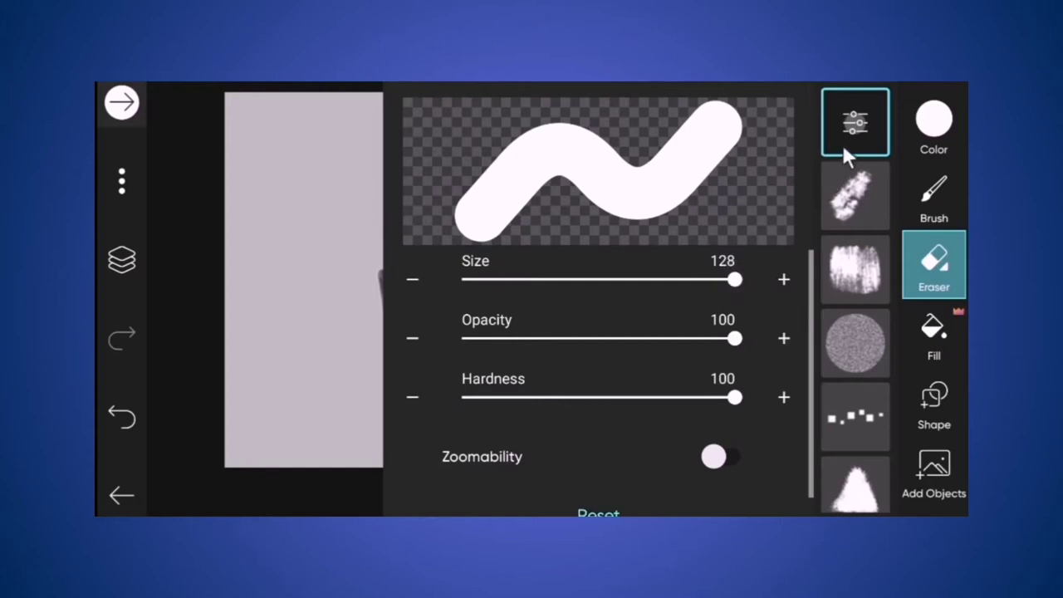
click(844, 111)
click(944, 277)
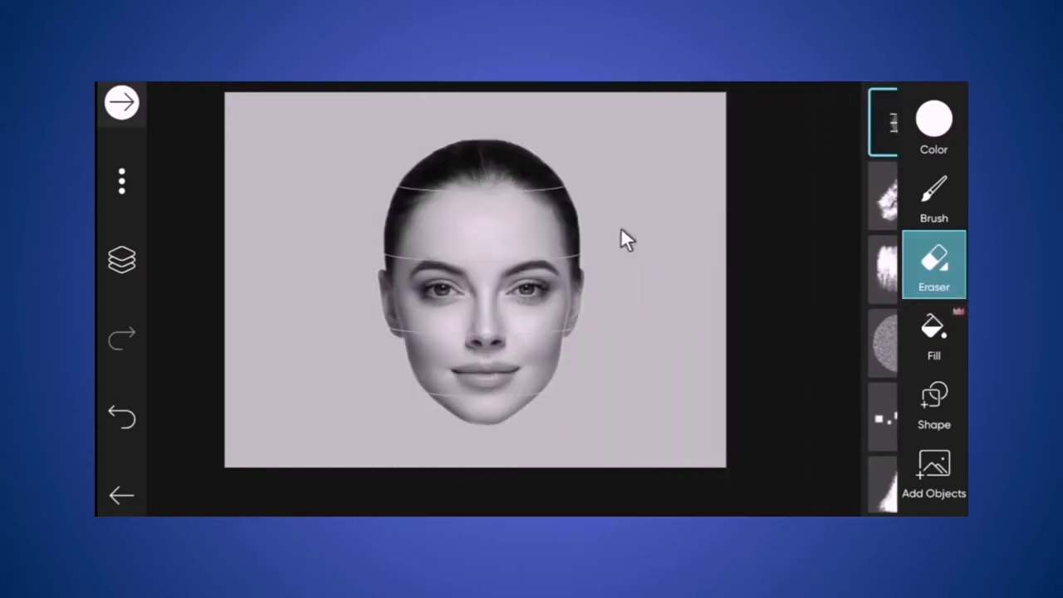
mouse_move(592, 371)
mouse_down()
mouse_move(393, 422)
mouse_move(440, 391)
mouse_move(617, 329)
mouse_move(558, 301)
mouse_move(594, 289)
mouse_up()
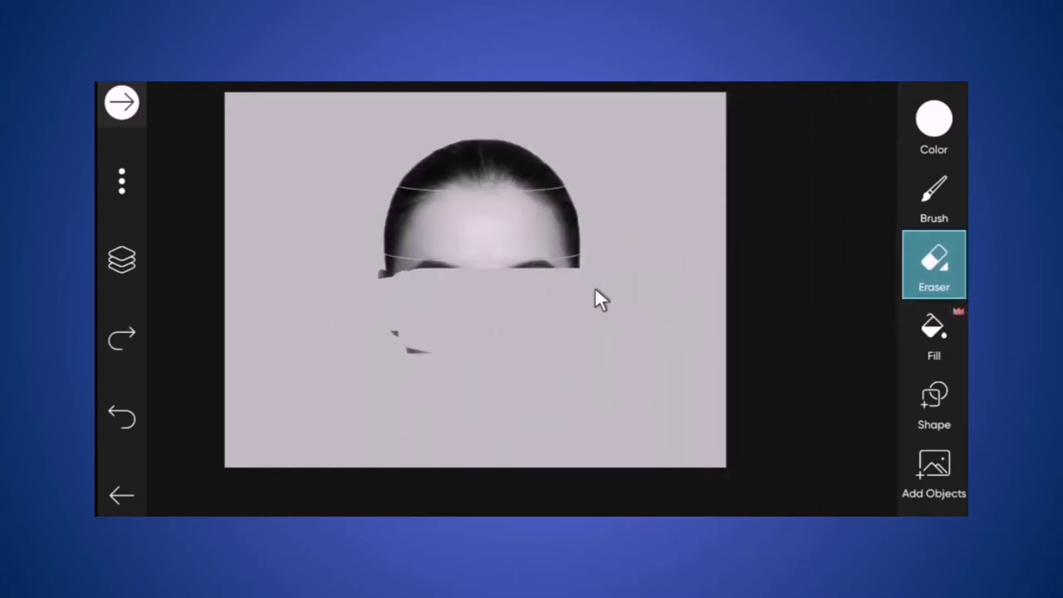
drag(371, 284, 509, 233)
Reduce the eraser size and erase the leftover forehead beneath the right half of the uppermost curved line.
scroll(573, 270, up, 5)
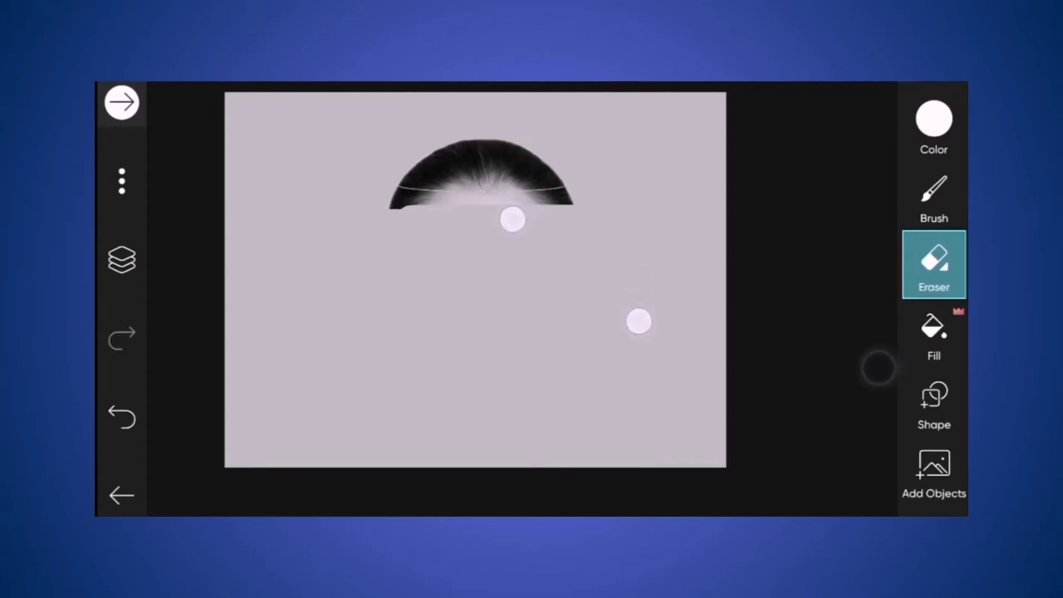
scroll(630, 300, up, 8)
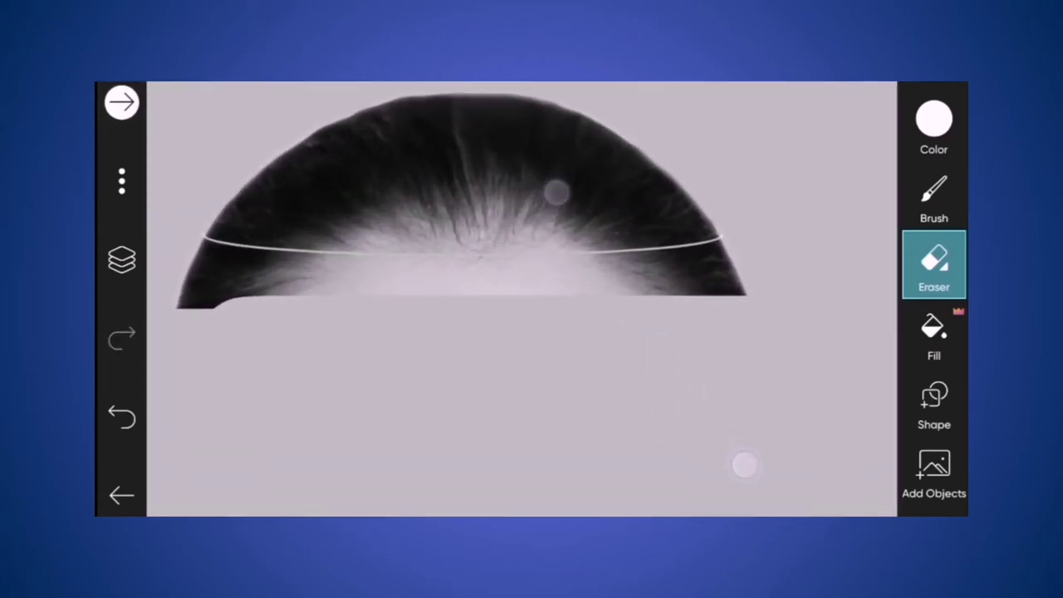
scroll(620, 358, down, 2)
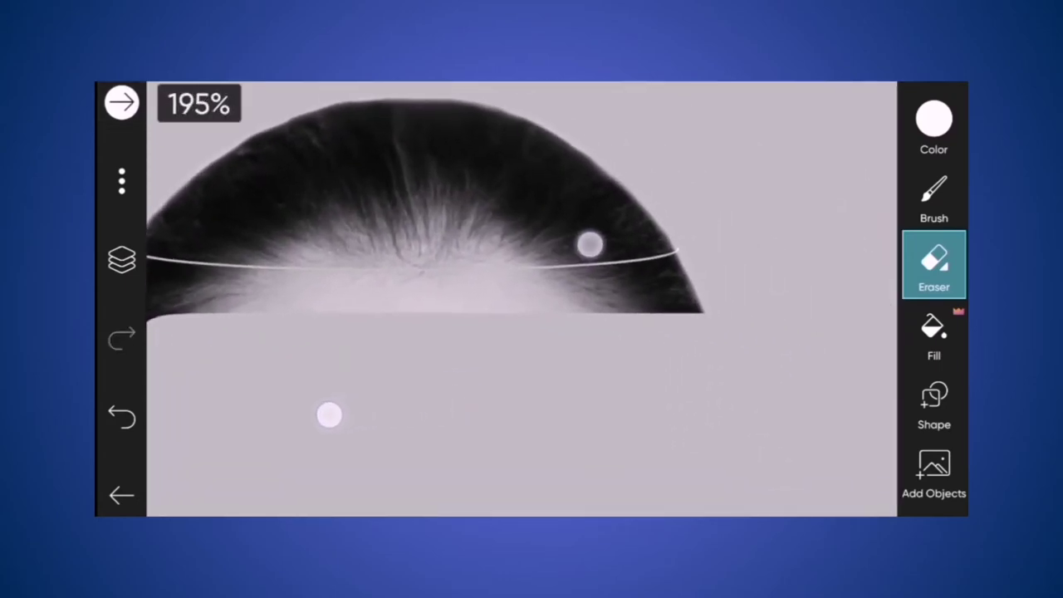
scroll(459, 330, up, 2)
click(933, 266)
click(854, 122)
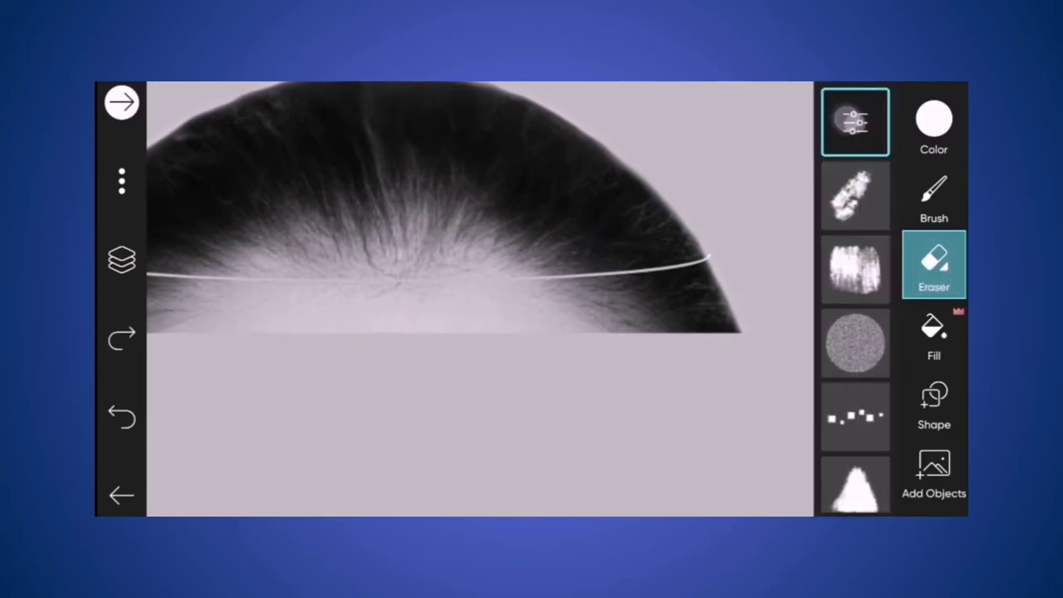
drag(673, 279, 510, 279)
mouse_move(739, 322)
mouse_down()
mouse_move(627, 354)
mouse_move(624, 337)
mouse_move(598, 333)
mouse_move(686, 284)
mouse_move(621, 310)
mouse_move(602, 309)
mouse_move(667, 283)
mouse_move(489, 304)
mouse_up()
Erase the remaining strip beneath the left half of the uppermost curved line, leaving only the hair slice.
scroll(522, 299, up, 3)
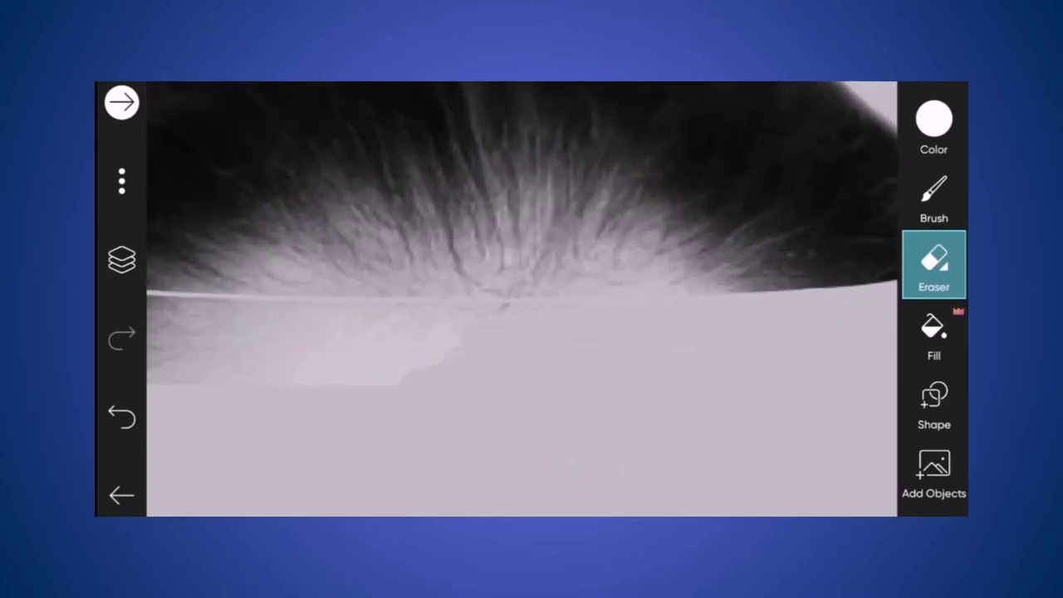
drag(440, 347, 297, 384)
mouse_move(578, 368)
mouse_down()
mouse_move(528, 404)
mouse_move(535, 333)
mouse_move(220, 319)
mouse_move(165, 394)
mouse_move(328, 319)
mouse_move(154, 284)
mouse_up()
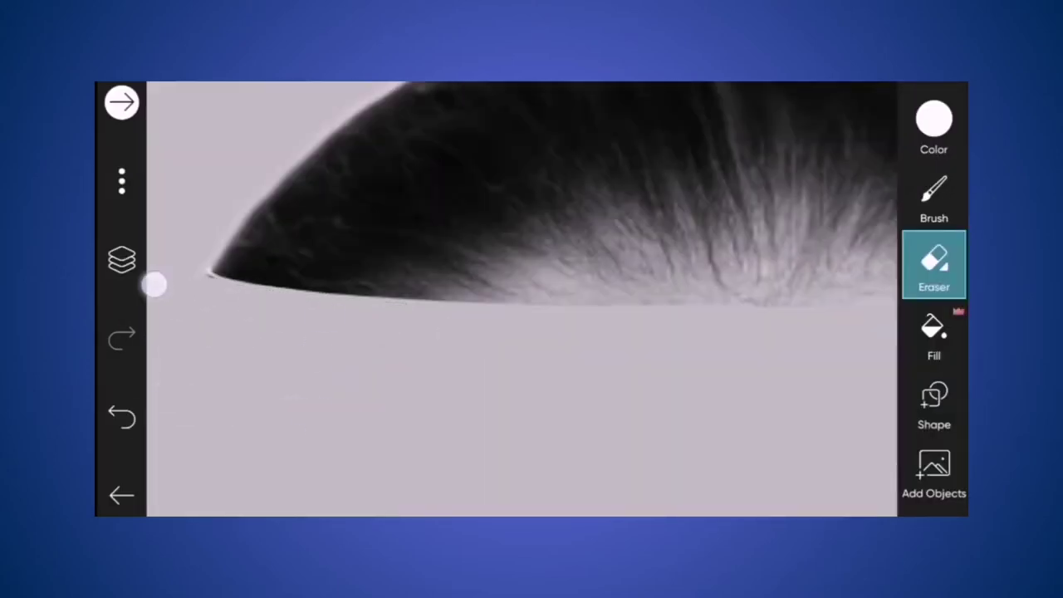
click(122, 417)
scroll(465, 280, down, 8)
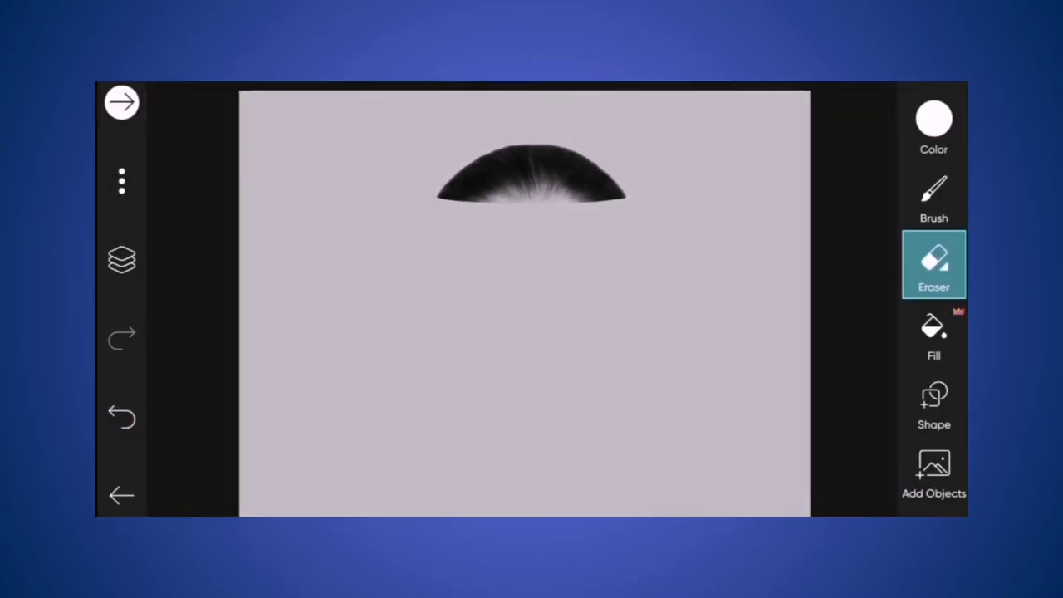
scroll(543, 261, down, 3)
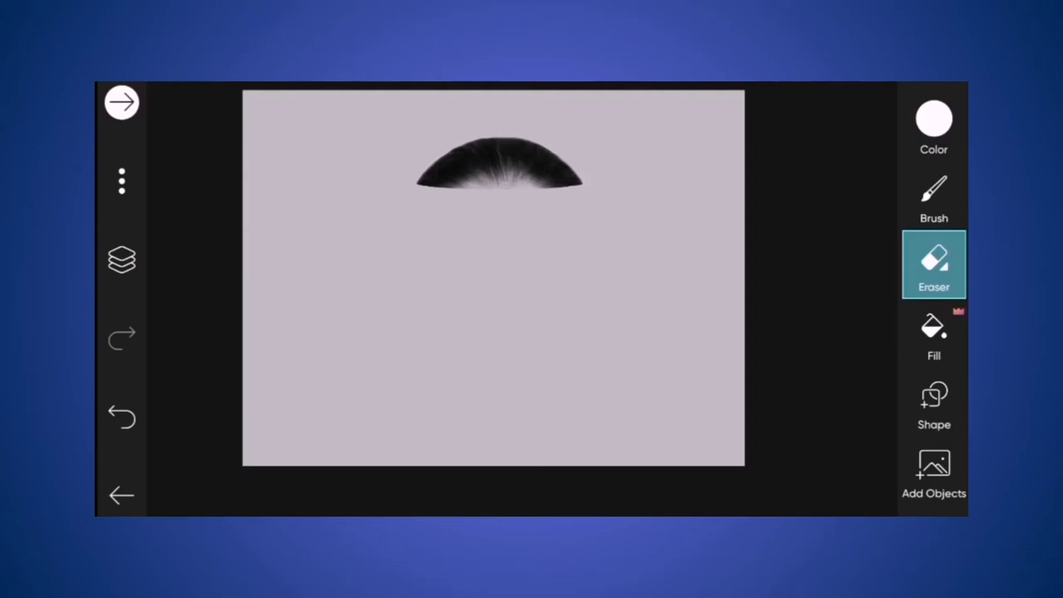
Hide the finished hair slice layer, then show and select the full head layer directly beneath it.
click(111, 268)
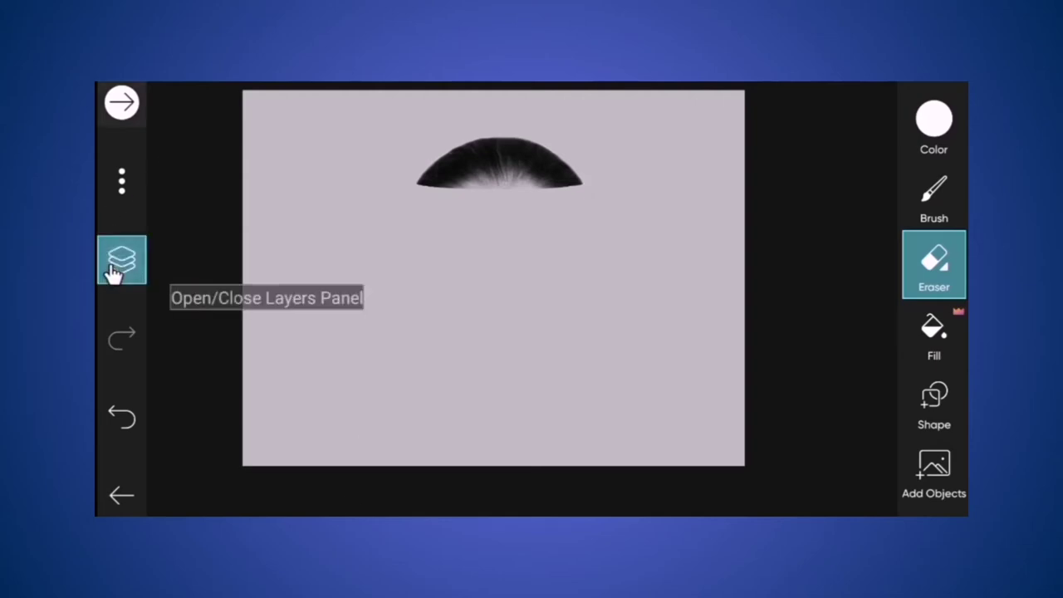
click(700, 189)
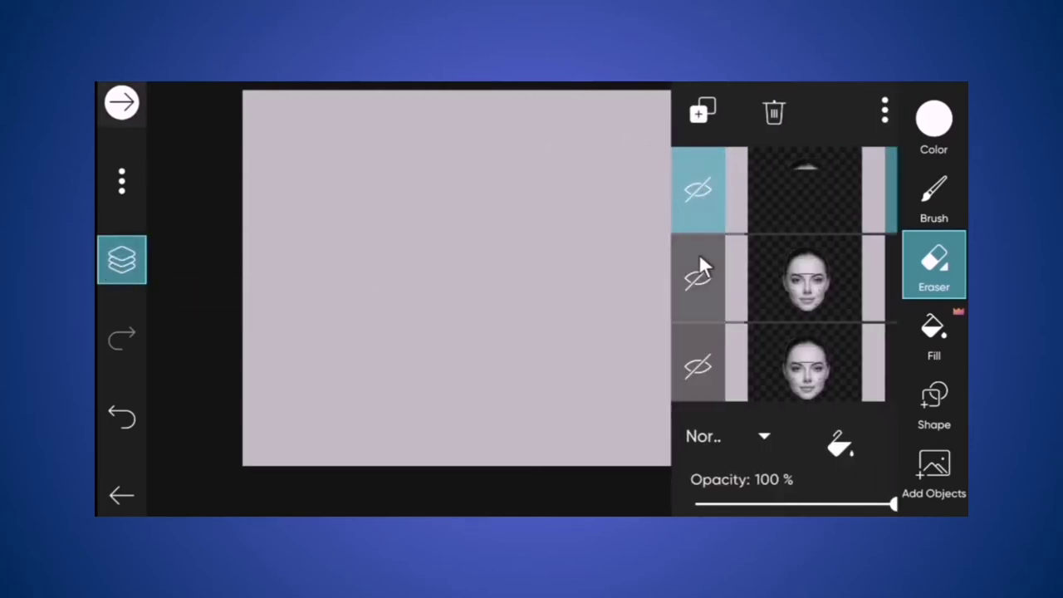
click(698, 278)
click(809, 274)
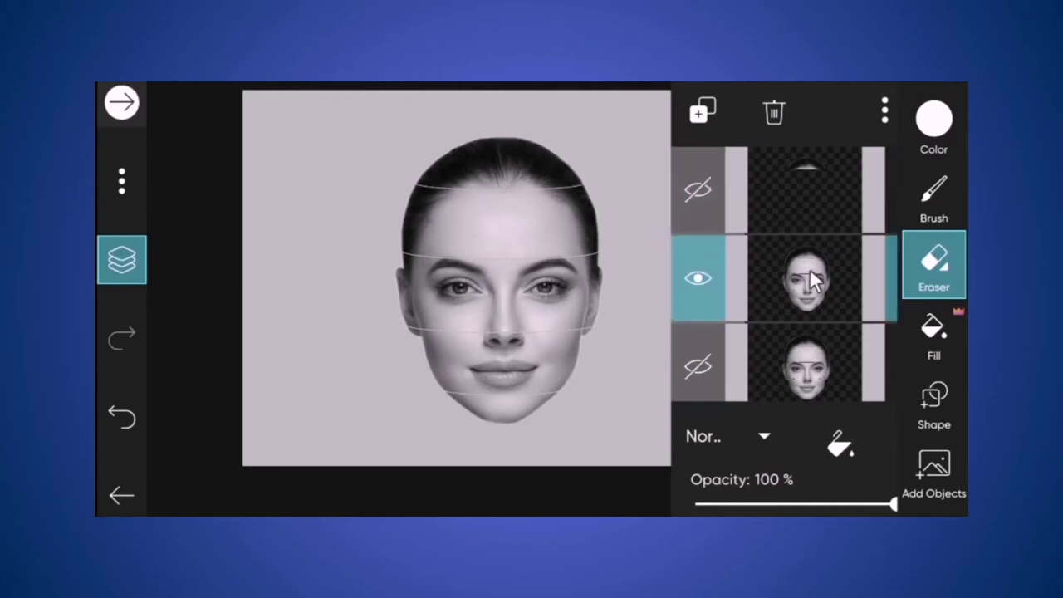
click(127, 278)
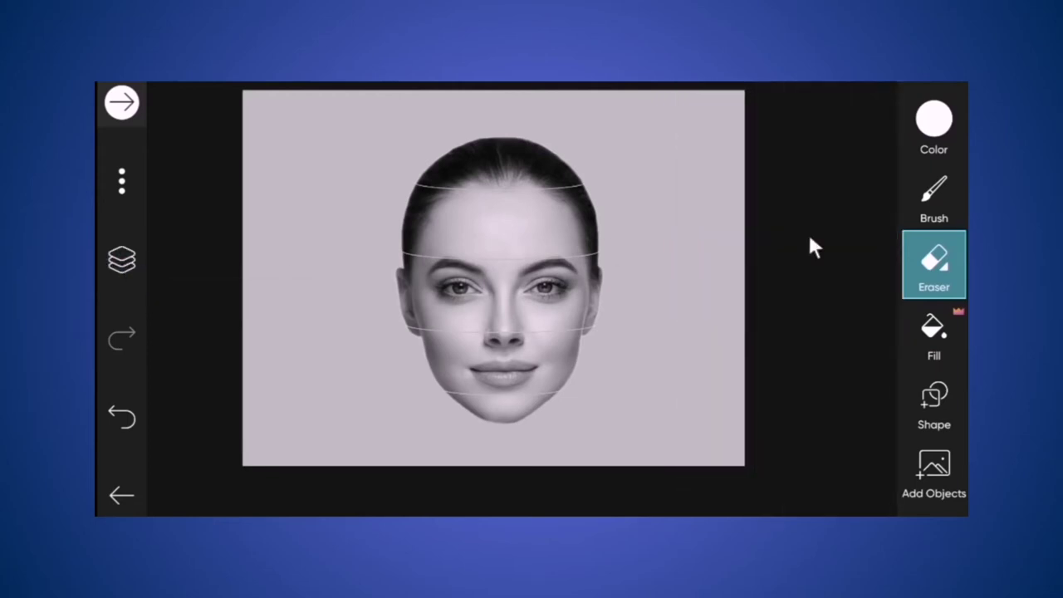
Set the eraser size to 128 and roughly erase the second head layer outside the forehead section.
click(946, 267)
click(851, 125)
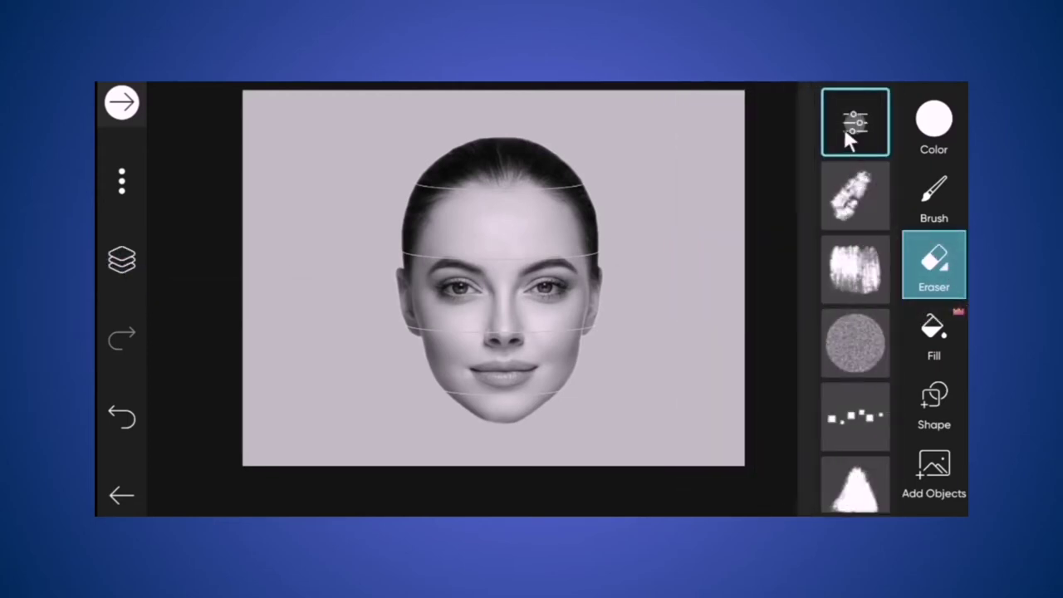
drag(655, 278, 743, 279)
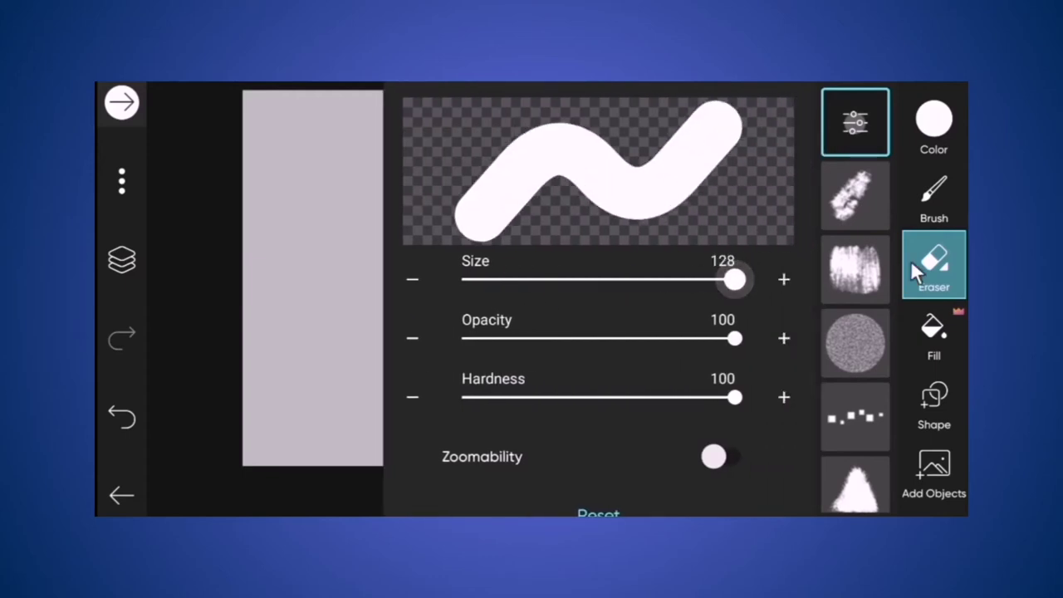
click(920, 270)
drag(596, 341, 560, 411)
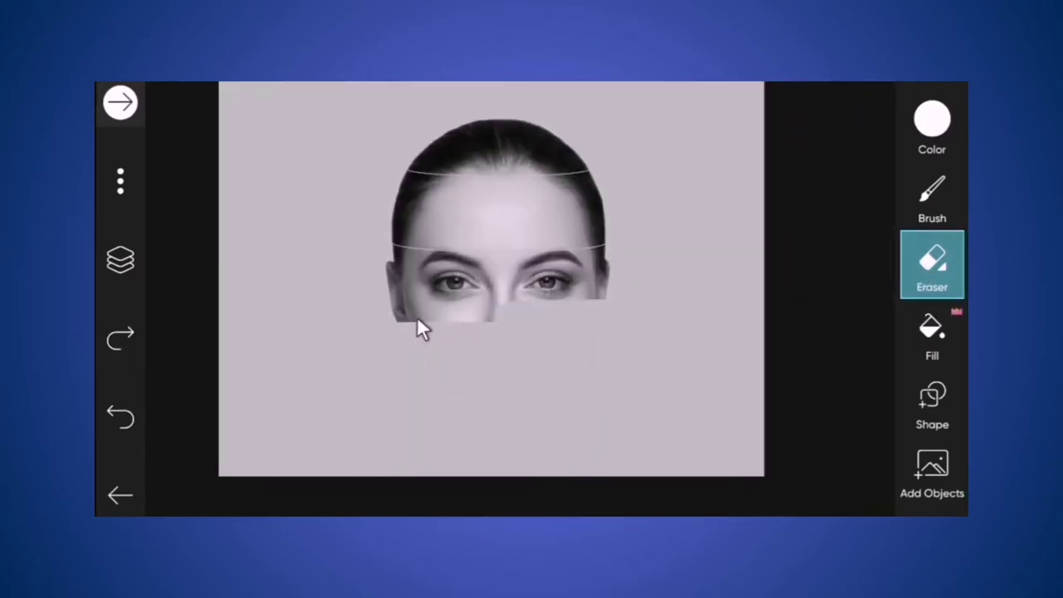
Set the eraser size to 25 and erase along the underside of the second curved line at the forehead's right end.
click(944, 264)
click(860, 126)
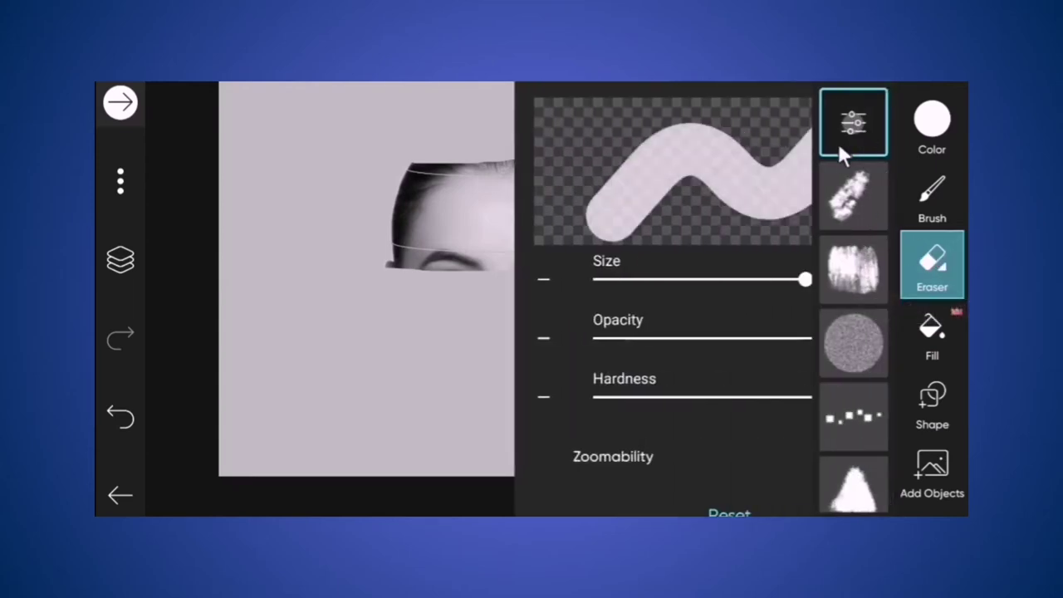
drag(669, 283, 512, 314)
click(928, 282)
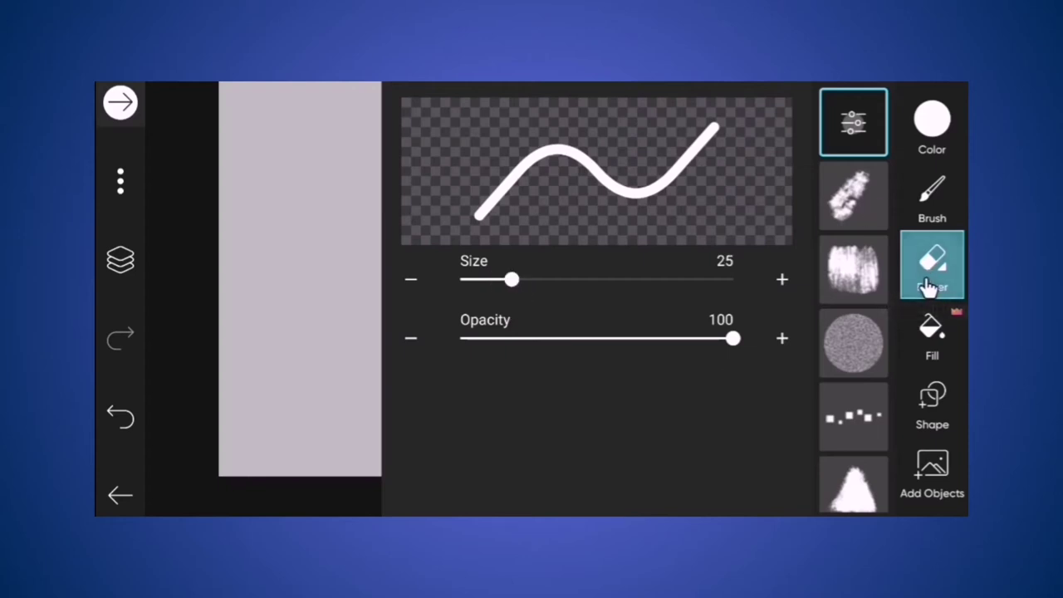
scroll(573, 282, up, 5)
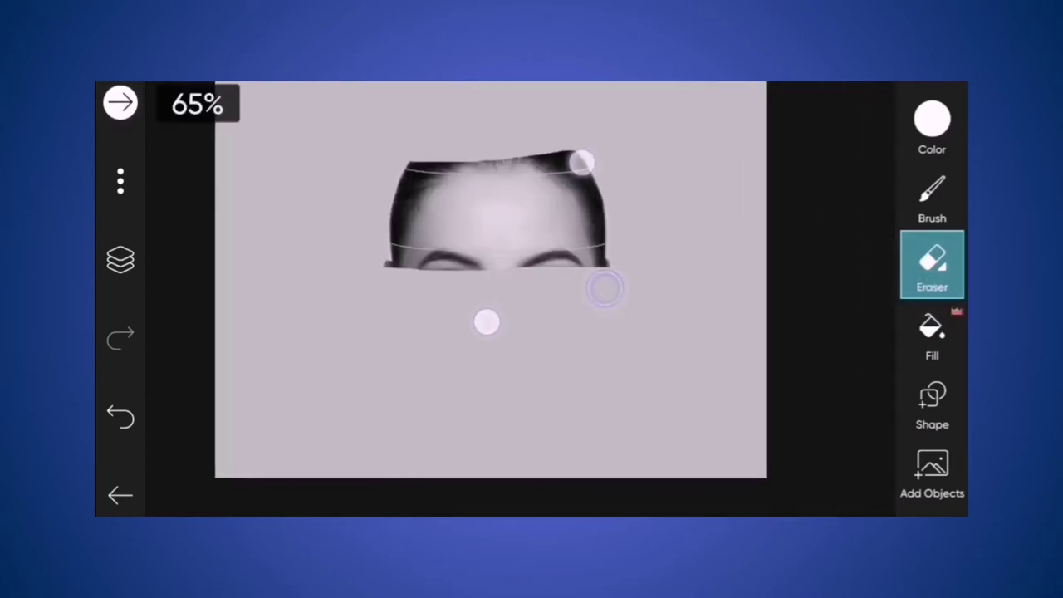
scroll(574, 307, up, 5)
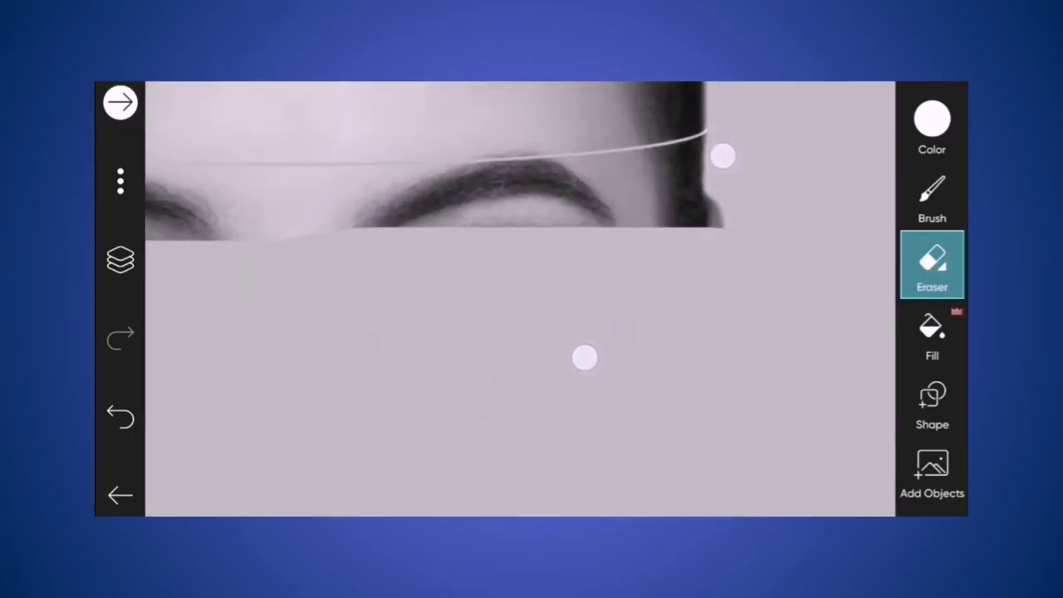
drag(537, 291, 716, 282)
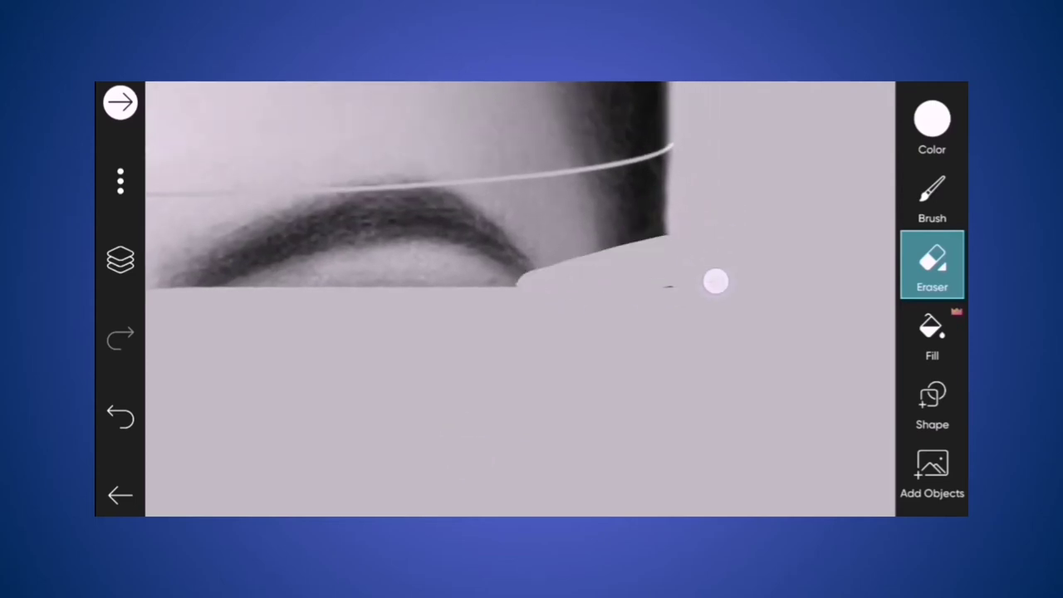
mouse_move(646, 185)
mouse_down()
mouse_move(431, 262)
mouse_move(678, 216)
mouse_up()
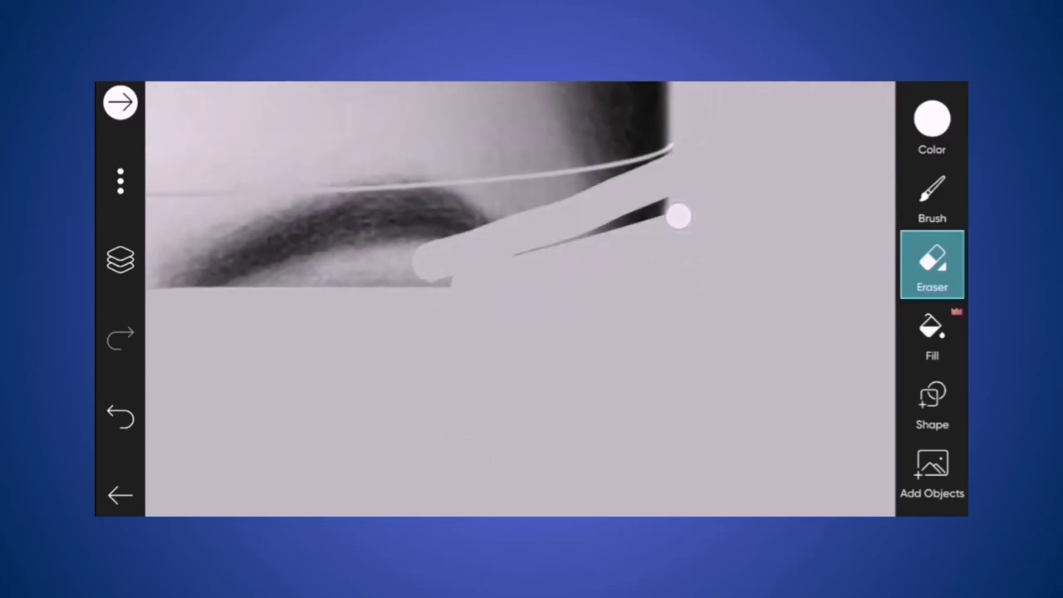
scroll(661, 322, up, 5)
drag(478, 300, 409, 295)
key(ctrl+z)
drag(605, 264, 325, 408)
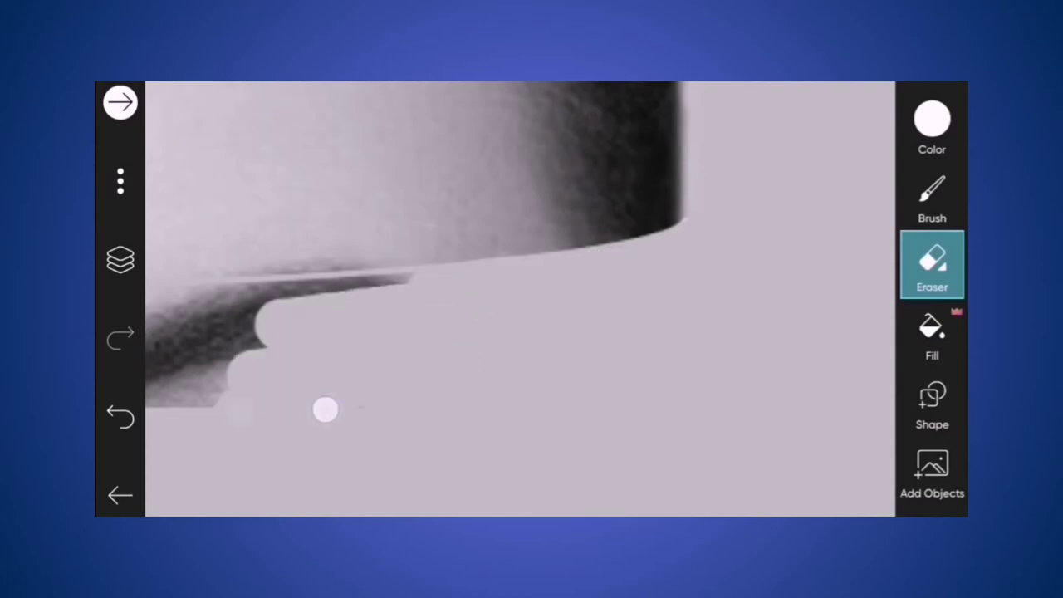
Continue erasing beneath the second curved line across the middle of the forehead toward the left eyebrow.
scroll(325, 409, left, 3)
mouse_move(617, 360)
mouse_down()
mouse_move(570, 348)
mouse_move(212, 423)
mouse_up()
scroll(520, 299, left, 3)
mouse_move(563, 381)
mouse_down()
mouse_move(340, 381)
mouse_move(205, 475)
mouse_up()
scroll(443, 480, left, 3)
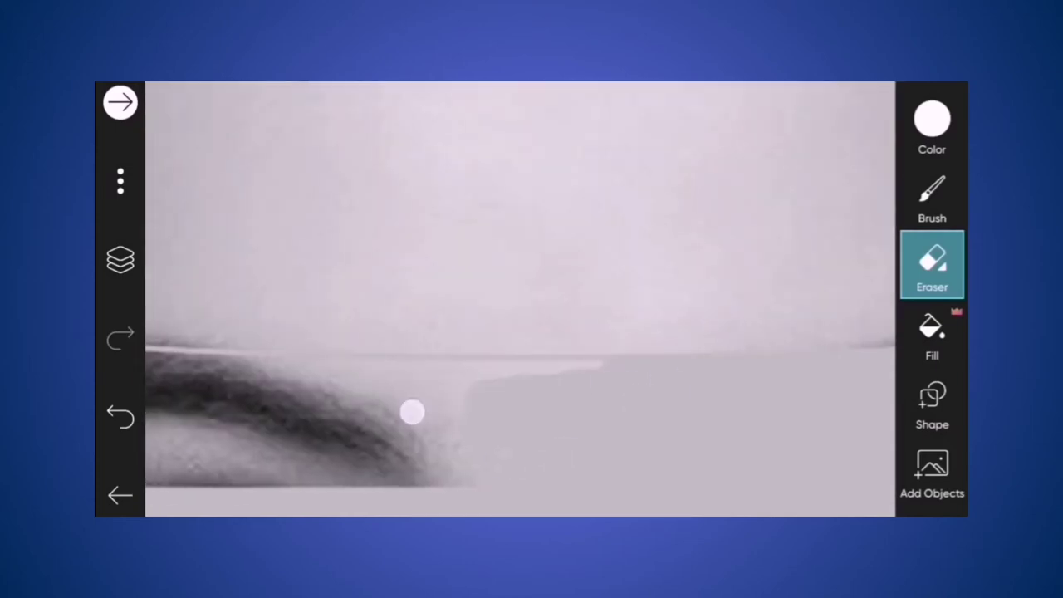
drag(413, 412, 281, 395)
drag(460, 401, 216, 449)
Erase the left eyebrow and temple remnants beneath the second curved line to finish the forehead's lower edge.
scroll(216, 449, left, 3)
drag(523, 403, 411, 408)
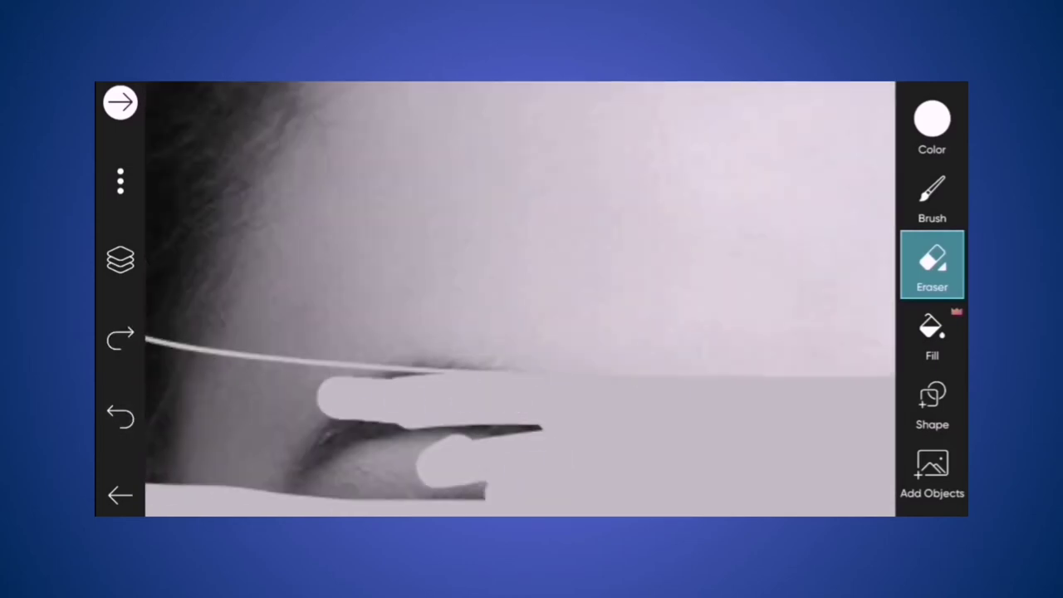
drag(524, 436, 322, 436)
drag(469, 469, 263, 483)
drag(410, 406, 283, 394)
scroll(362, 382, left, 3)
drag(548, 423, 450, 422)
scroll(498, 382, up, 2)
mouse_move(615, 415)
mouse_down()
mouse_move(461, 411)
mouse_move(507, 387)
mouse_up()
Erase the leftover hair above the uppermost curved line from the forehead slice's left end toward its centre.
scroll(510, 318, down, 4)
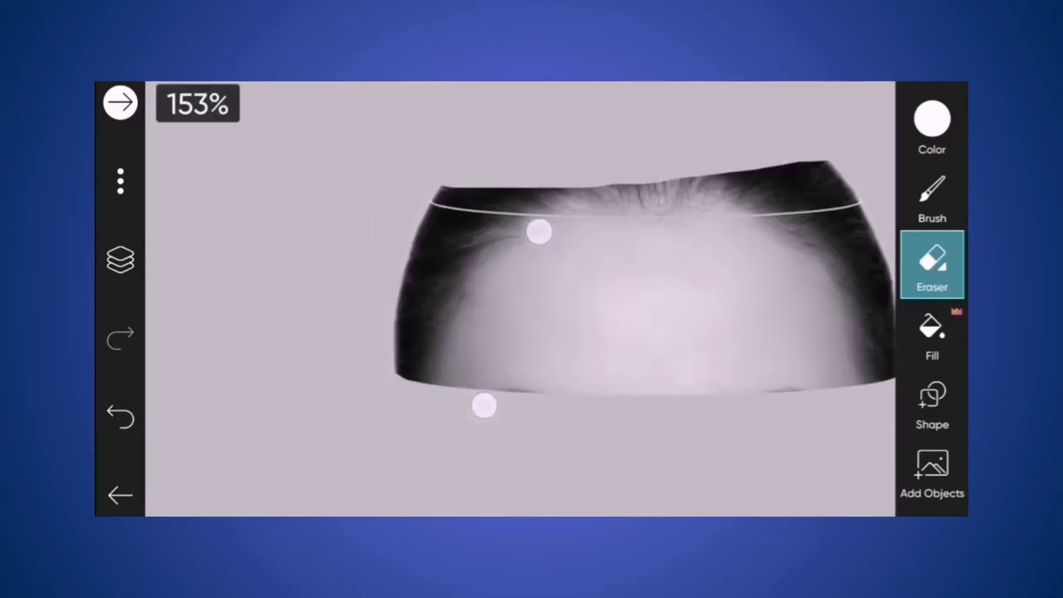
scroll(482, 249, up, 4)
mouse_move(432, 299)
mouse_down()
mouse_move(536, 313)
mouse_move(419, 312)
mouse_up()
mouse_move(550, 286)
mouse_down()
mouse_move(818, 286)
mouse_move(755, 328)
mouse_up()
click(120, 417)
drag(574, 308, 723, 328)
scroll(521, 332, right, 3)
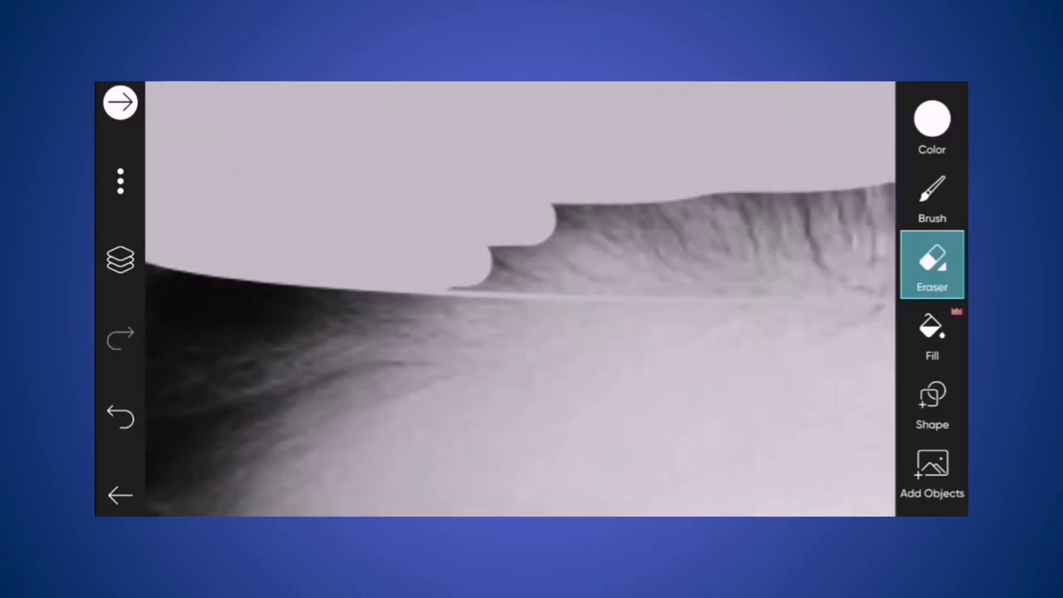
drag(514, 237, 760, 222)
drag(564, 208, 797, 191)
drag(498, 268, 710, 267)
scroll(523, 267, right, 3)
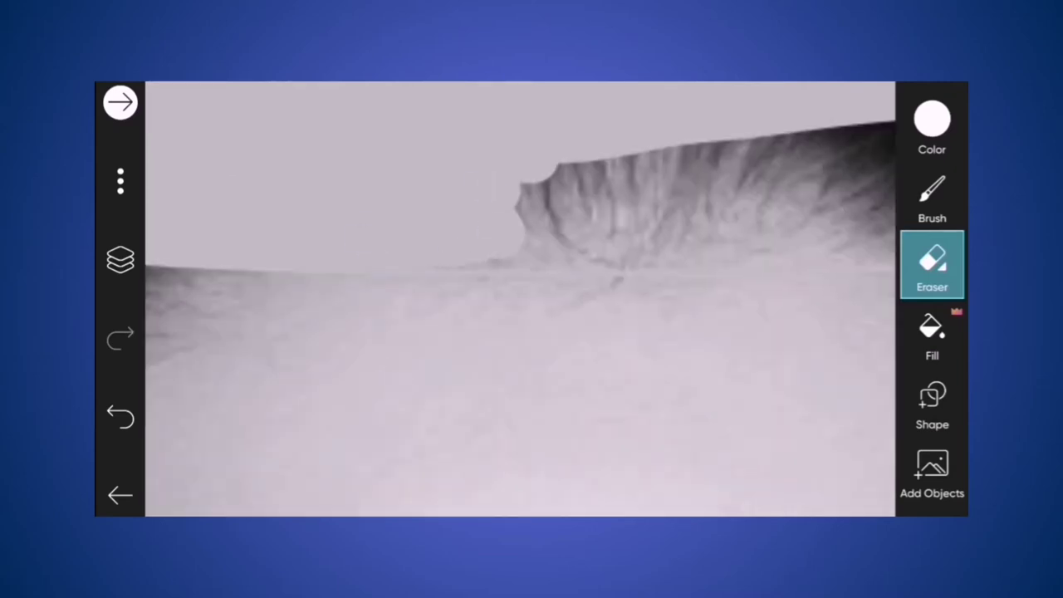
Erase the remaining hair above the uppermost curved line from the centre to the forehead slice's right end.
drag(490, 232, 704, 237)
scroll(474, 233, right, 3)
drag(401, 211, 751, 203)
drag(552, 258, 755, 275)
scroll(520, 274, right, 3)
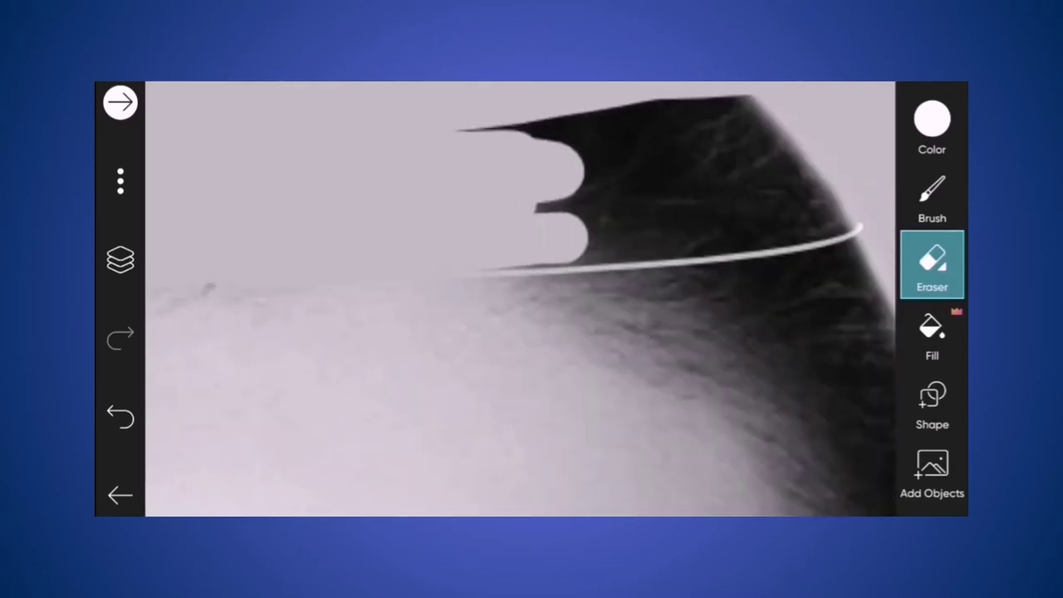
drag(490, 249, 680, 235)
click(121, 417)
drag(573, 239, 716, 224)
scroll(520, 274, right, 3)
drag(486, 231, 614, 202)
drag(340, 216, 363, 125)
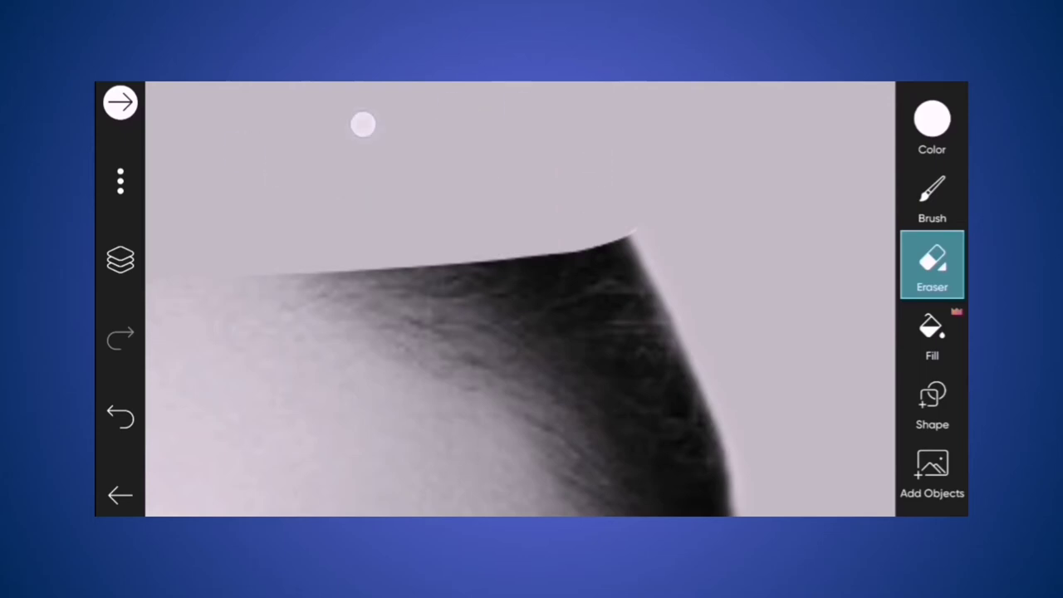
scroll(585, 316, down, 3)
scroll(545, 306, up, 4)
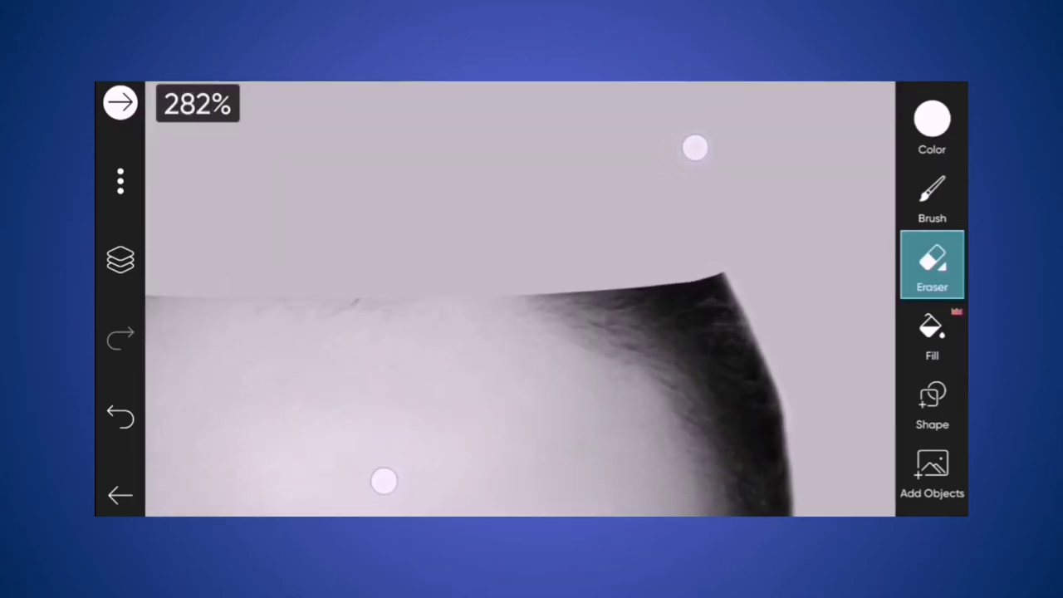
scroll(539, 314, down, 5)
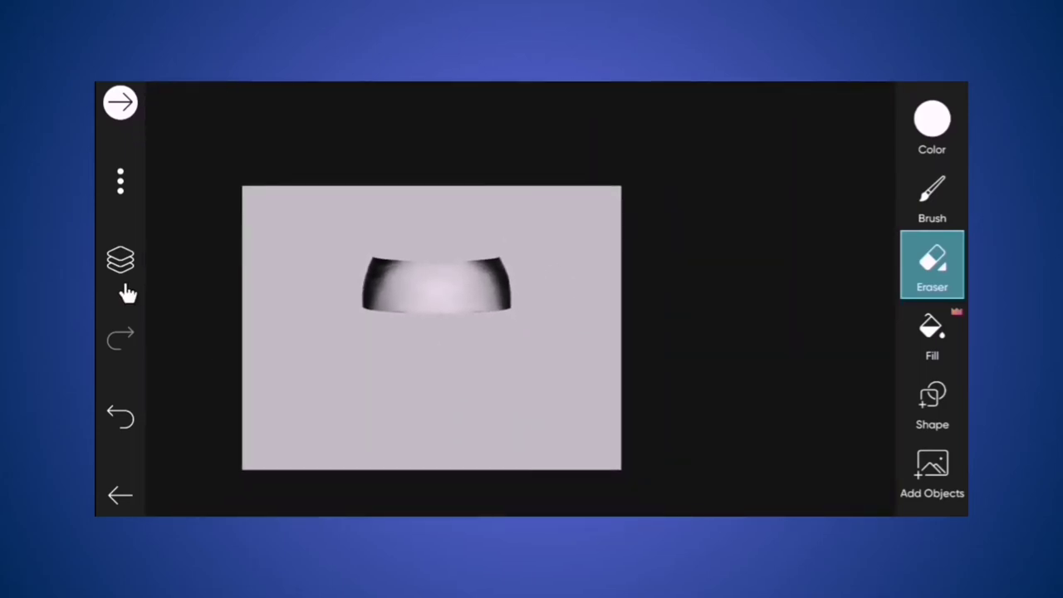
Check the hair and forehead slices by toggling their visibility, then hide both and activate the next full head layer.
click(123, 280)
click(696, 191)
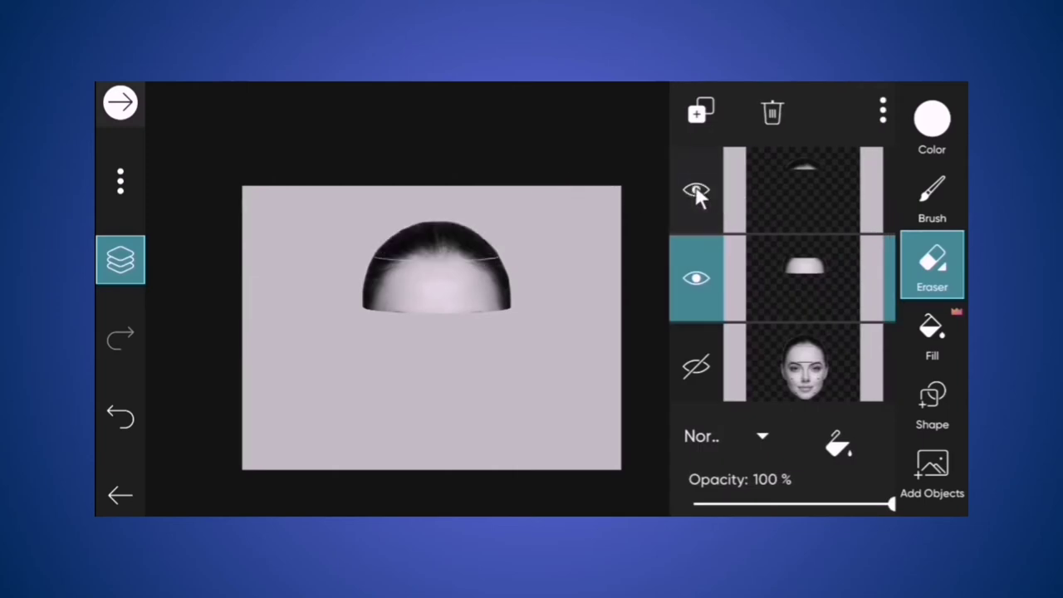
click(698, 280)
click(698, 279)
click(697, 191)
click(700, 278)
scroll(752, 336, down, 1)
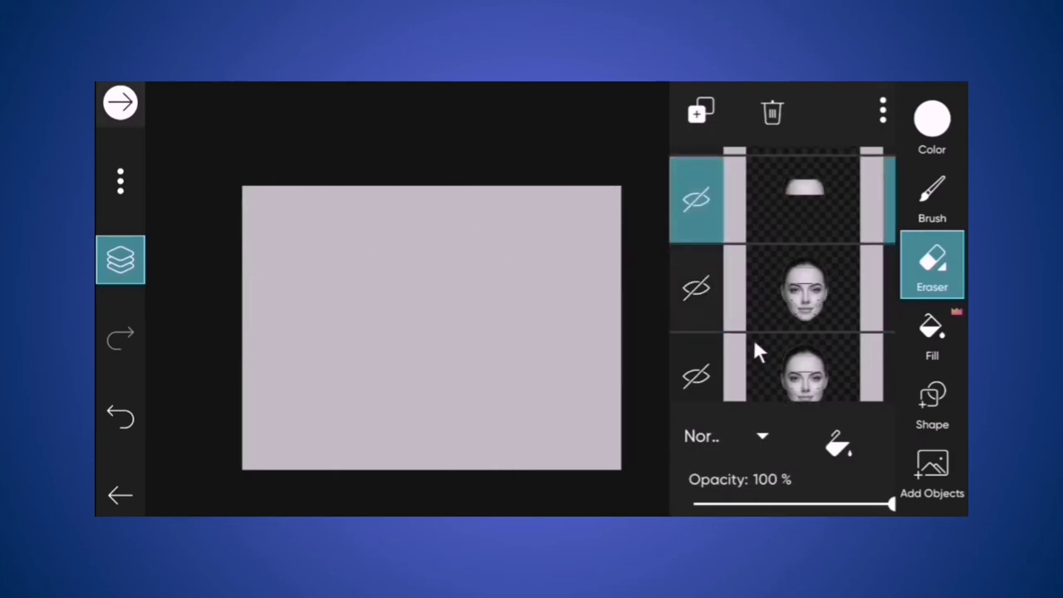
click(698, 287)
click(773, 295)
Roughly erase the third head layer above and below the eye section with the eraser.
click(934, 266)
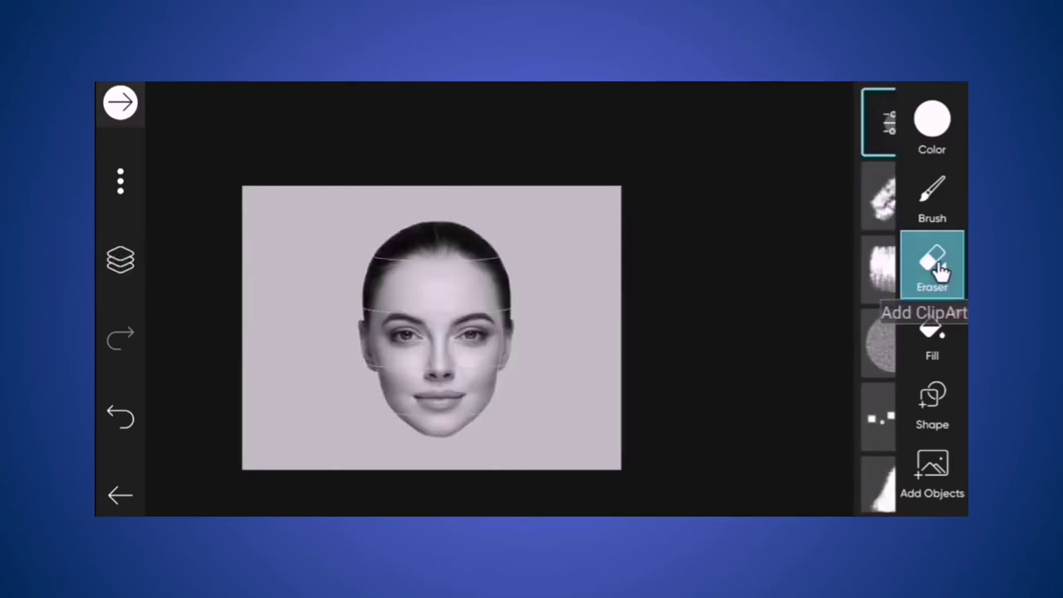
click(936, 266)
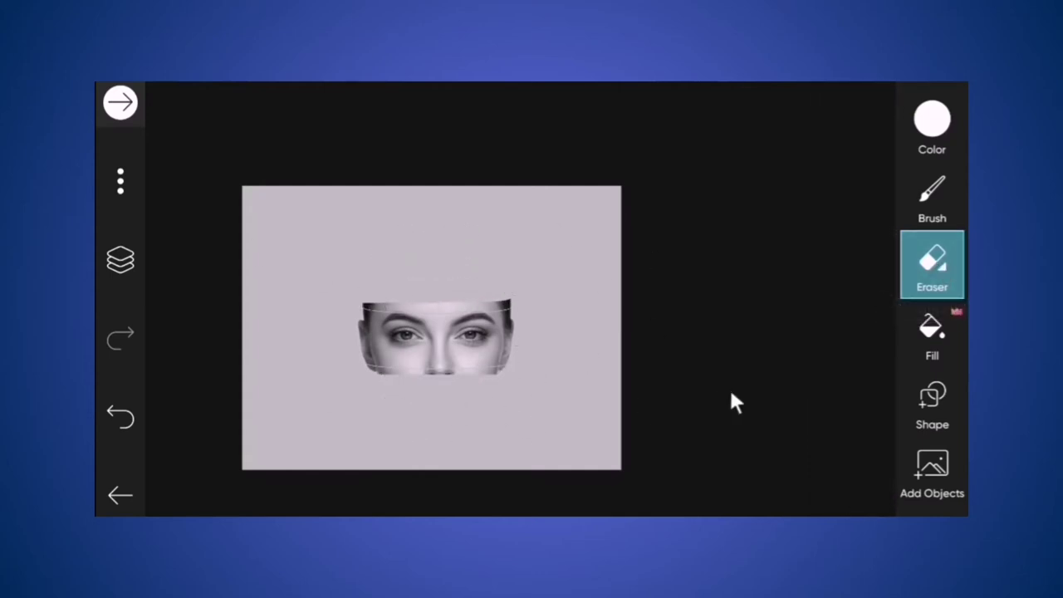
Set the eraser size to 25 and erase the leftover forehead above the eye slice's upper curved line at its right end.
click(932, 264)
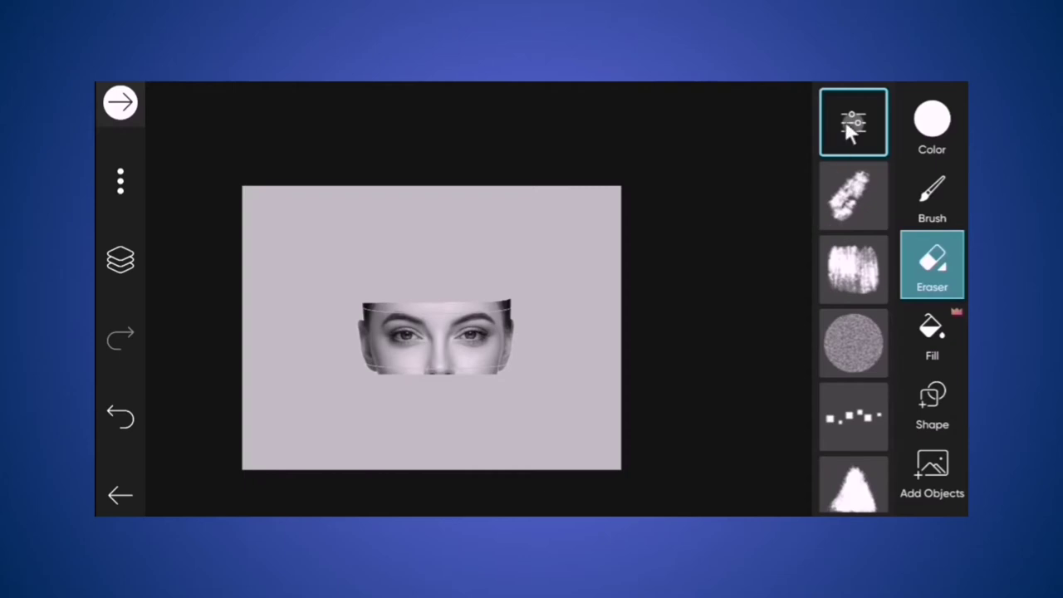
click(847, 124)
mouse_move(671, 279)
mouse_down()
mouse_move(529, 316)
mouse_move(508, 309)
mouse_up()
click(931, 264)
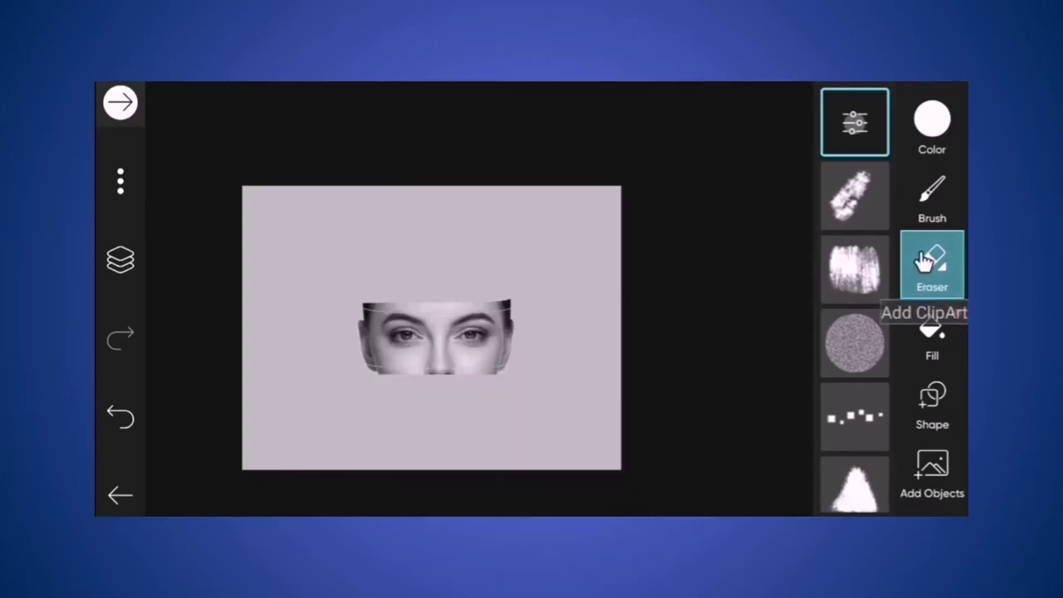
scroll(477, 345, up, 3)
scroll(477, 344, up, 5)
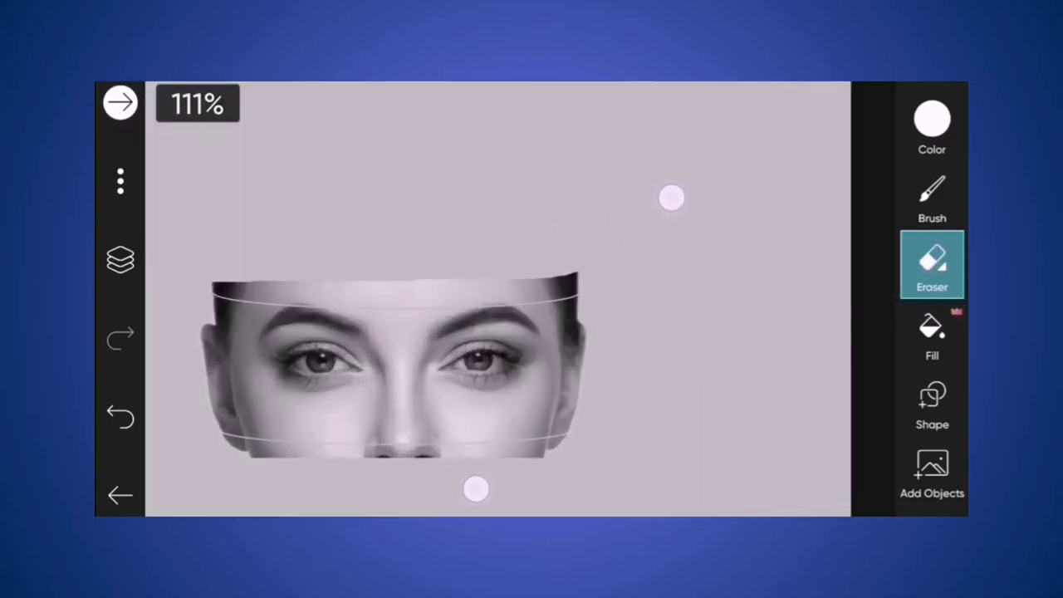
scroll(615, 346, up, 3)
scroll(634, 345, up, 1)
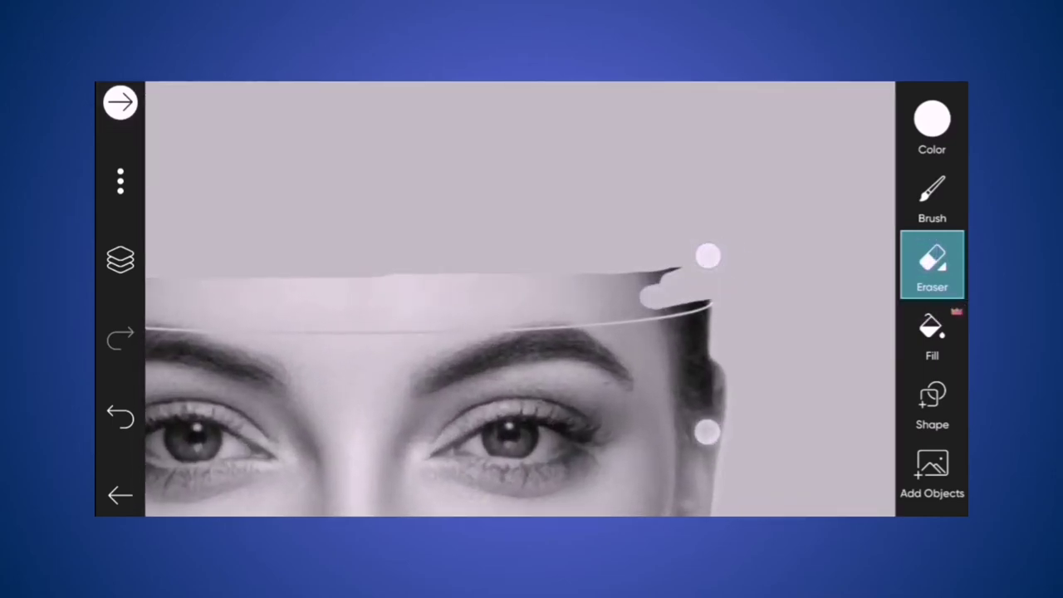
scroll(707, 343, up, 3)
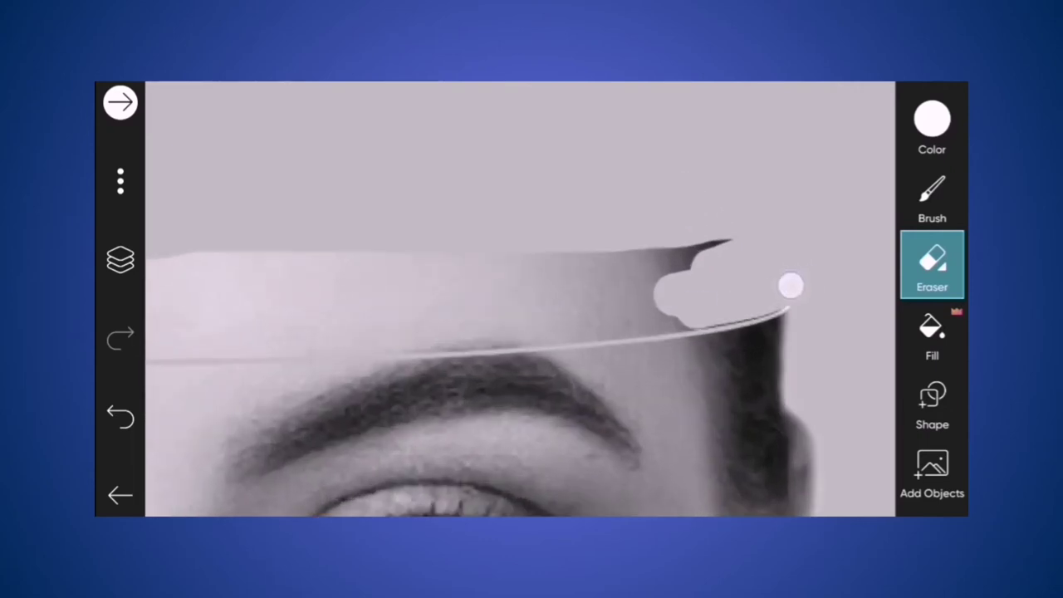
drag(565, 320, 656, 274)
drag(503, 327, 673, 383)
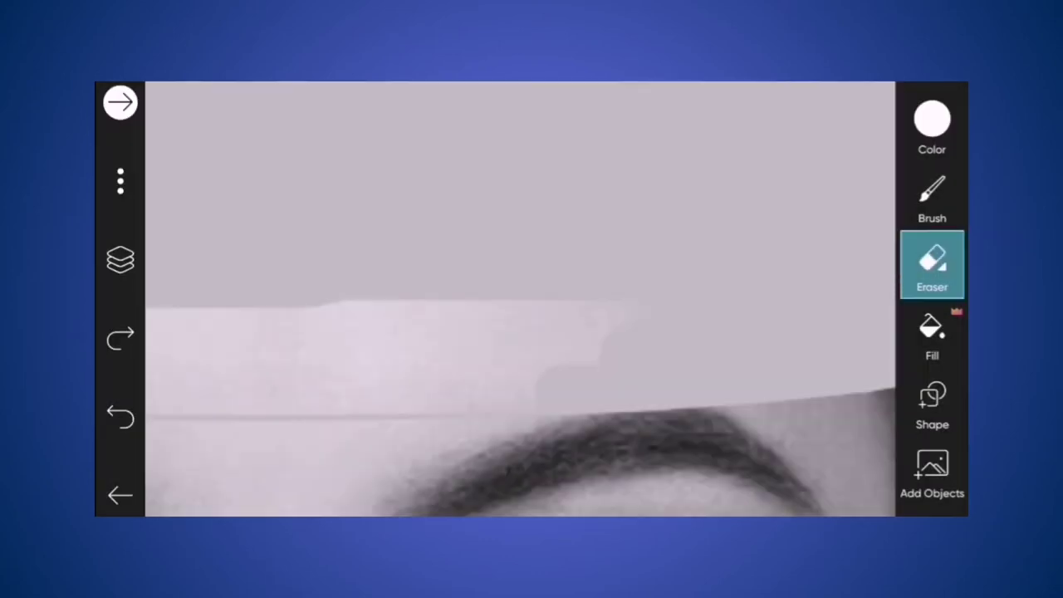
Erase the remaining forehead above the eye slice's upper curved line from the right eyebrow to the left end.
mouse_move(581, 357)
mouse_down()
mouse_move(296, 313)
mouse_move(595, 374)
mouse_up()
drag(349, 349, 526, 359)
mouse_move(539, 403)
mouse_down()
mouse_move(285, 404)
mouse_move(271, 302)
mouse_up()
drag(343, 393, 446, 401)
drag(427, 355, 179, 356)
drag(382, 427, 656, 430)
mouse_move(468, 400)
mouse_down()
mouse_move(387, 398)
mouse_move(208, 328)
mouse_up()
drag(362, 427, 569, 453)
drag(548, 420, 420, 413)
drag(406, 374, 280, 396)
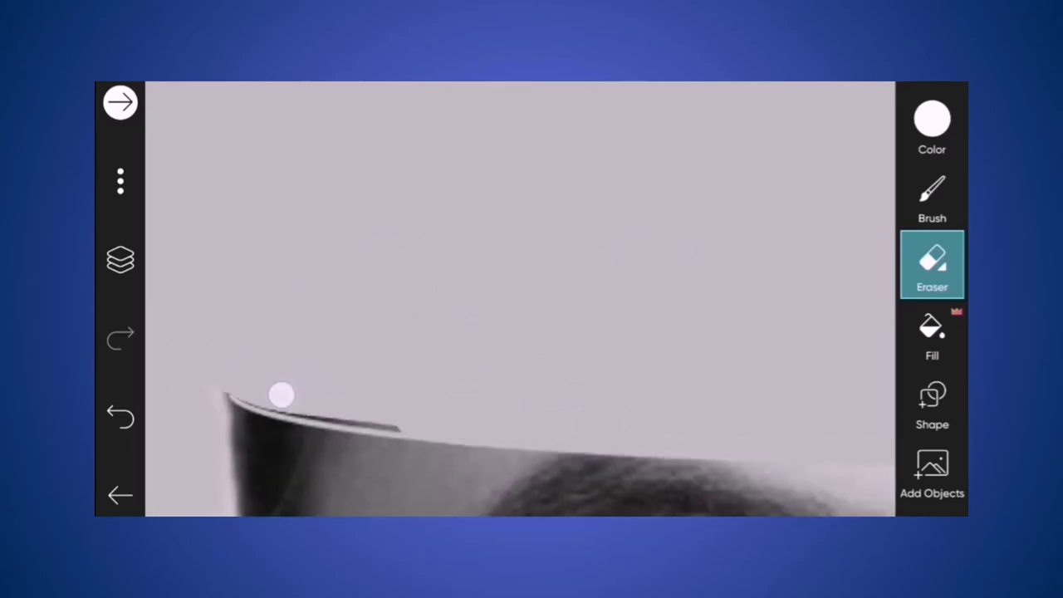
click(220, 393)
Erase the corner below the eye slice's lower curved line at its right end, undoing the inaccurate stroke.
scroll(441, 334, down, 5)
scroll(697, 341, up, 5)
drag(400, 356, 512, 288)
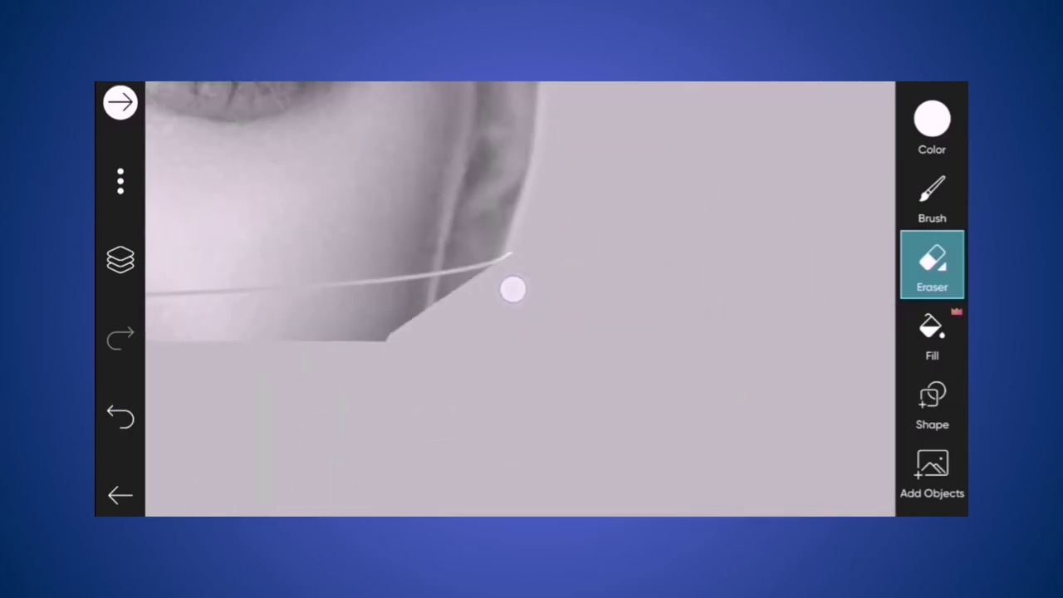
mouse_move(391, 320)
mouse_down()
mouse_move(500, 284)
mouse_move(370, 307)
mouse_up()
click(121, 417)
Erase the leftover cheek below the eye slice's lower curved line from the right side to the nose.
mouse_move(397, 320)
mouse_down()
mouse_move(542, 275)
mouse_move(308, 319)
mouse_up()
drag(332, 390, 583, 409)
drag(563, 349, 278, 362)
drag(465, 434, 660, 444)
drag(574, 360, 413, 367)
click(120, 417)
mouse_move(497, 379)
mouse_down()
mouse_move(535, 353)
mouse_move(274, 368)
mouse_up()
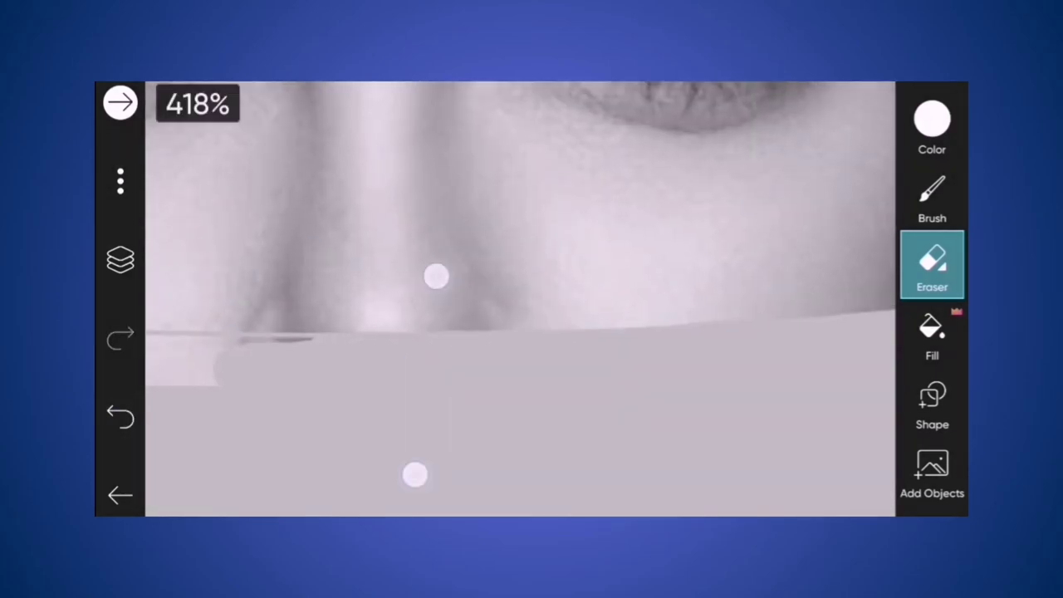
Erase the strip below the eye slice's lower curved line from the nose to the left cheek.
drag(426, 374, 667, 416)
mouse_move(490, 409)
mouse_down()
mouse_move(566, 406)
mouse_move(450, 410)
mouse_up()
drag(398, 373, 621, 436)
drag(528, 477, 428, 478)
drag(432, 415, 528, 290)
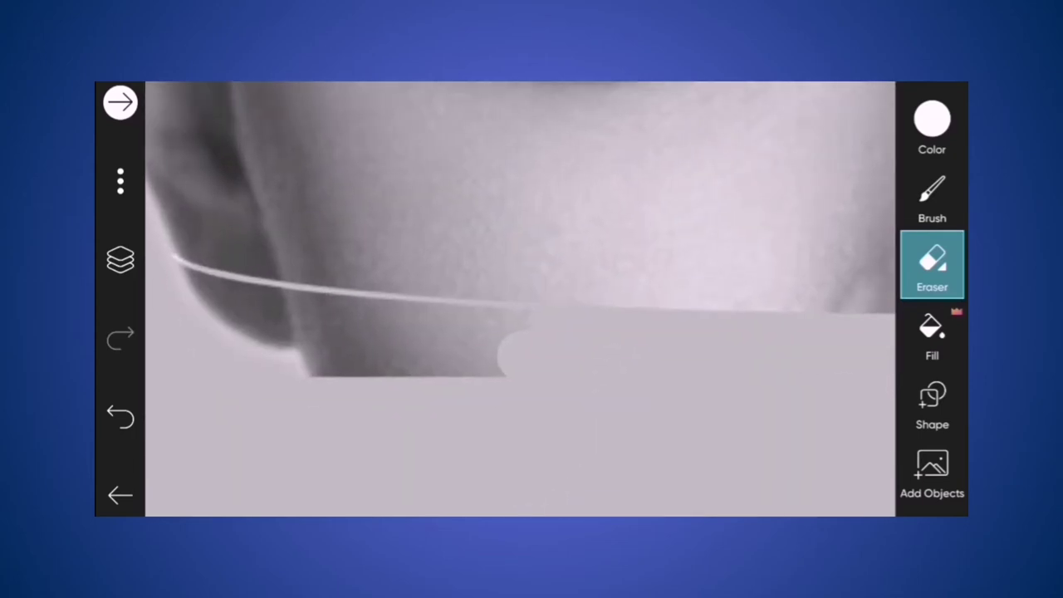
Erase the remaining cheek and ear below the eye slice's lower curved line at its left end.
drag(507, 353, 282, 354)
drag(445, 348, 212, 311)
click(125, 411)
drag(366, 312, 495, 328)
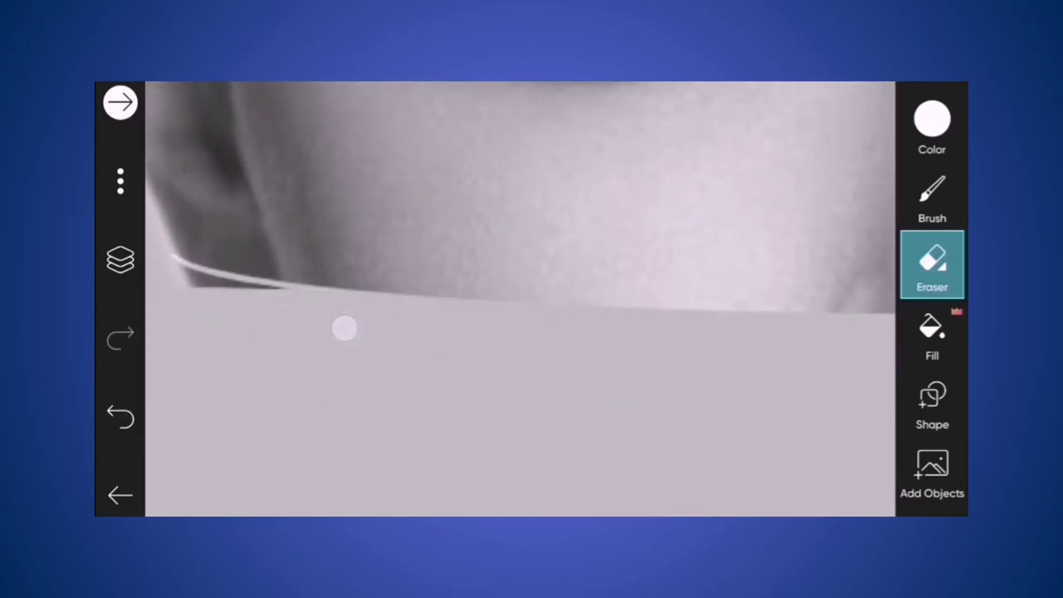
drag(209, 297, 174, 278)
drag(209, 296, 336, 361)
Temporarily show the forehead and hair slices together with the eye slice to check how they fit.
scroll(465, 274, down, 10)
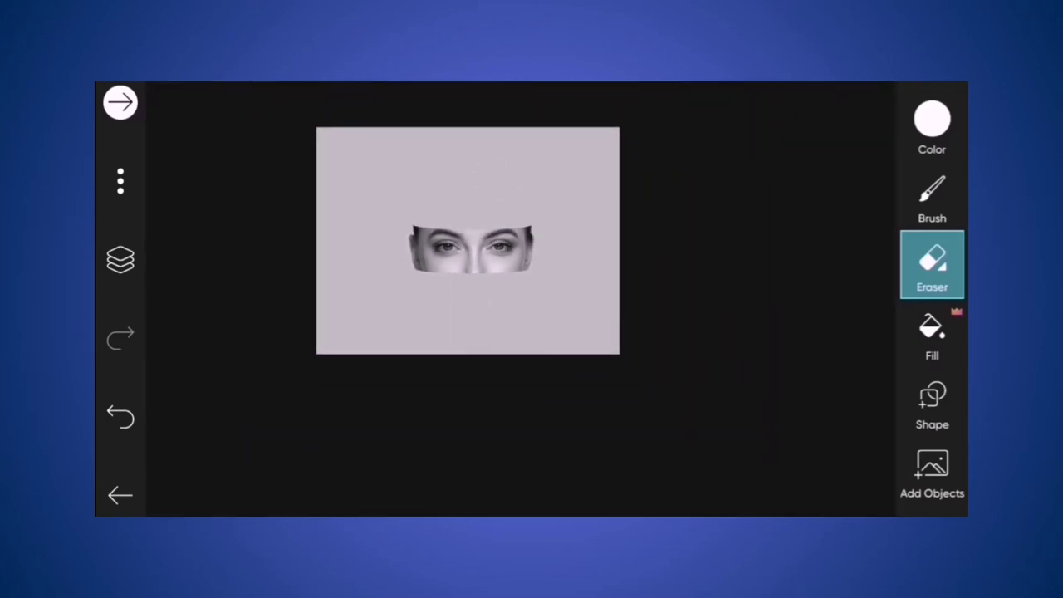
click(121, 260)
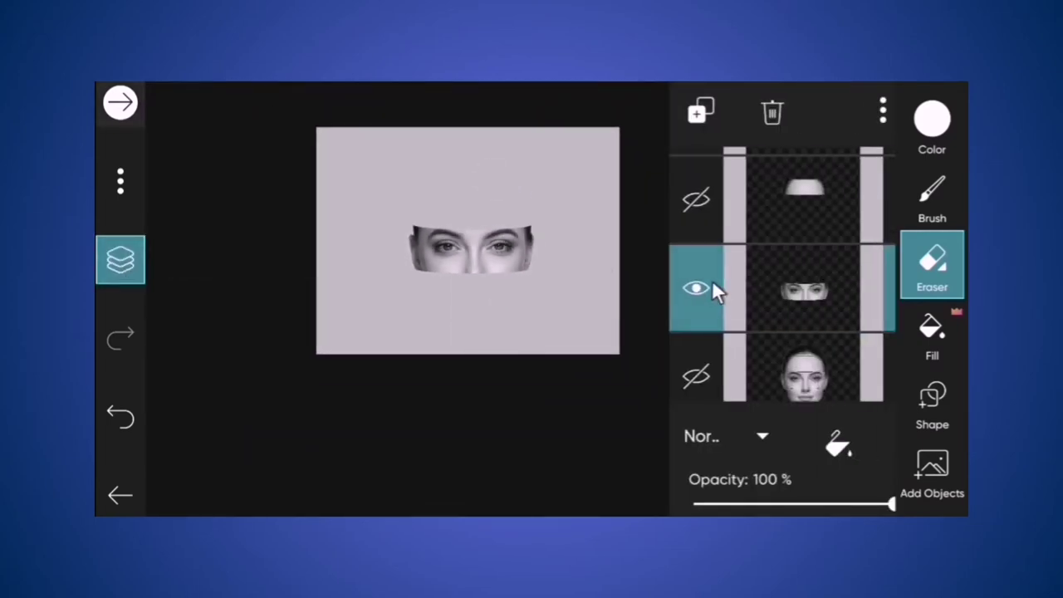
click(694, 199)
click(689, 191)
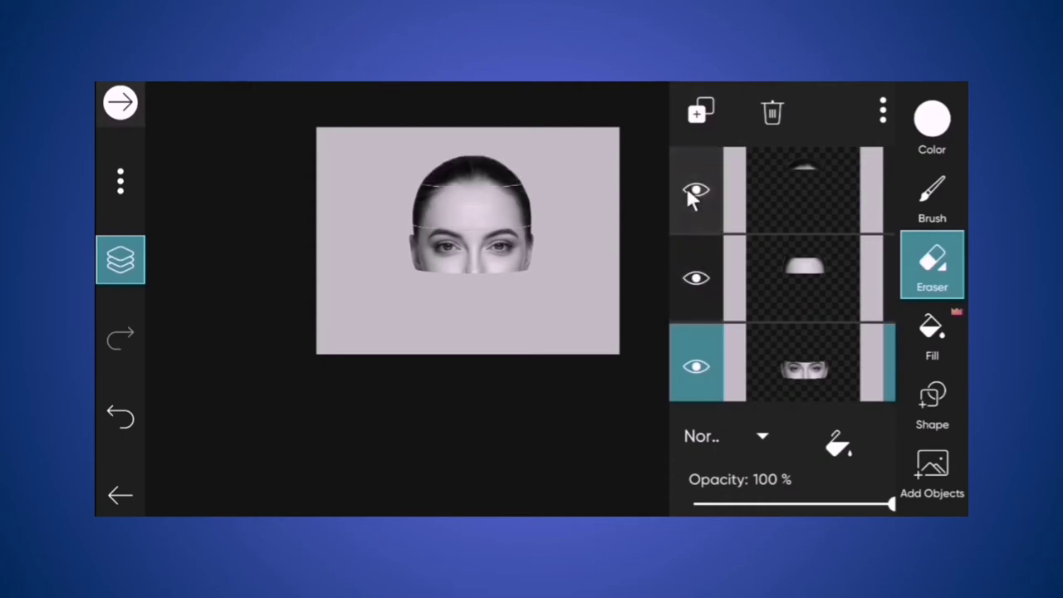
click(696, 190)
click(695, 278)
Hide the eye slice, then show and select the next full head layer.
click(698, 367)
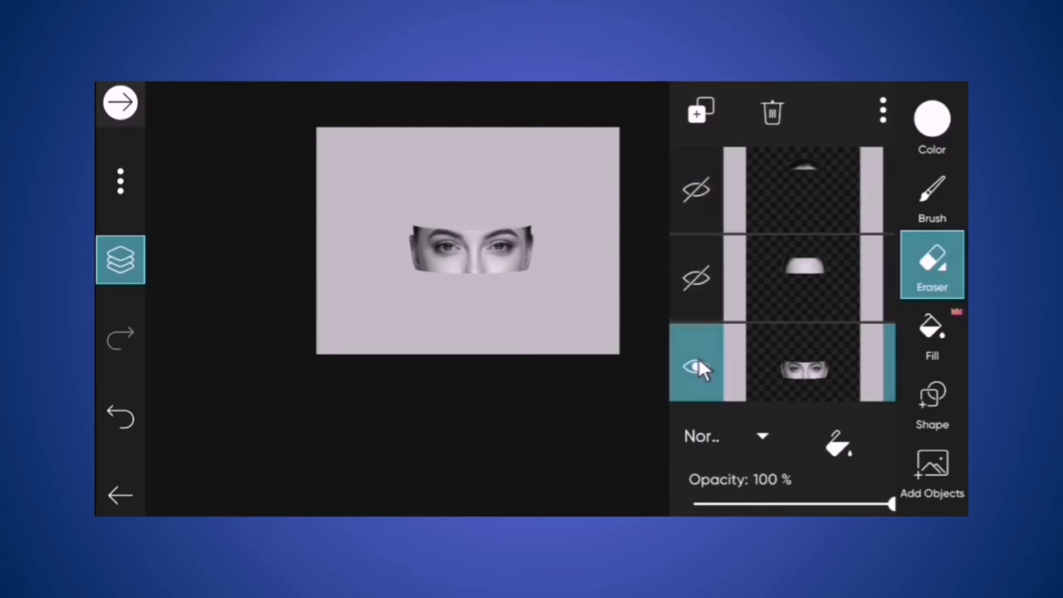
scroll(698, 362, down, 2)
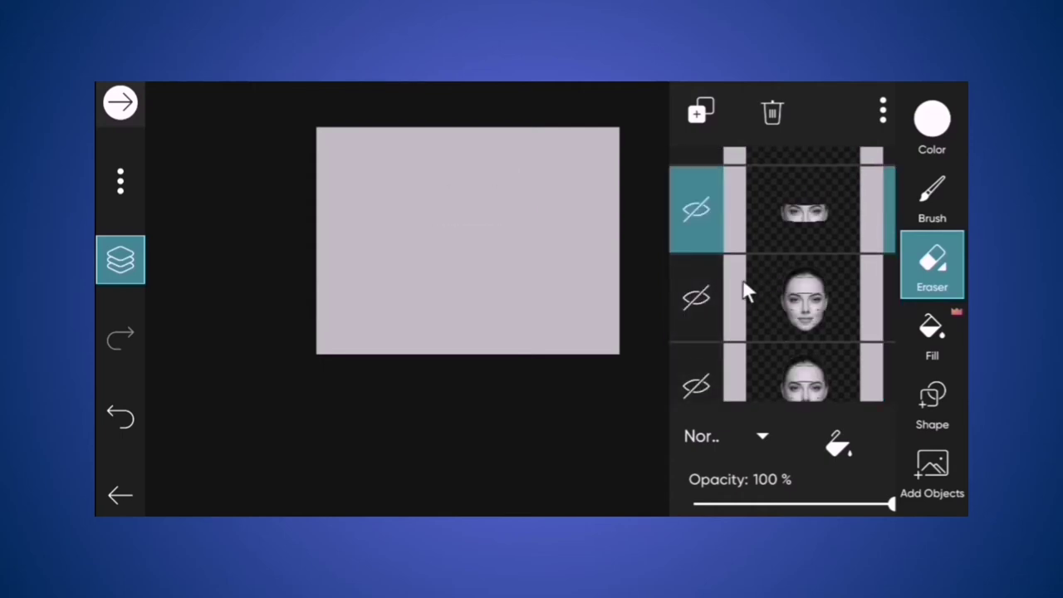
click(700, 301)
click(779, 300)
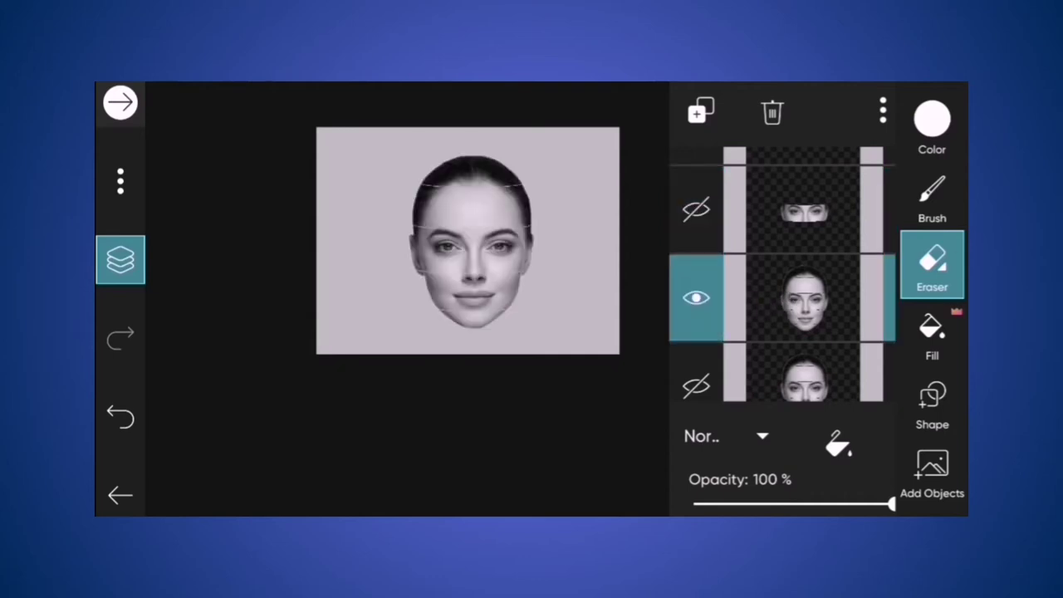
Set the eraser size to 128 and roughly erase the fourth head layer above and below the nose and mouth section.
click(933, 266)
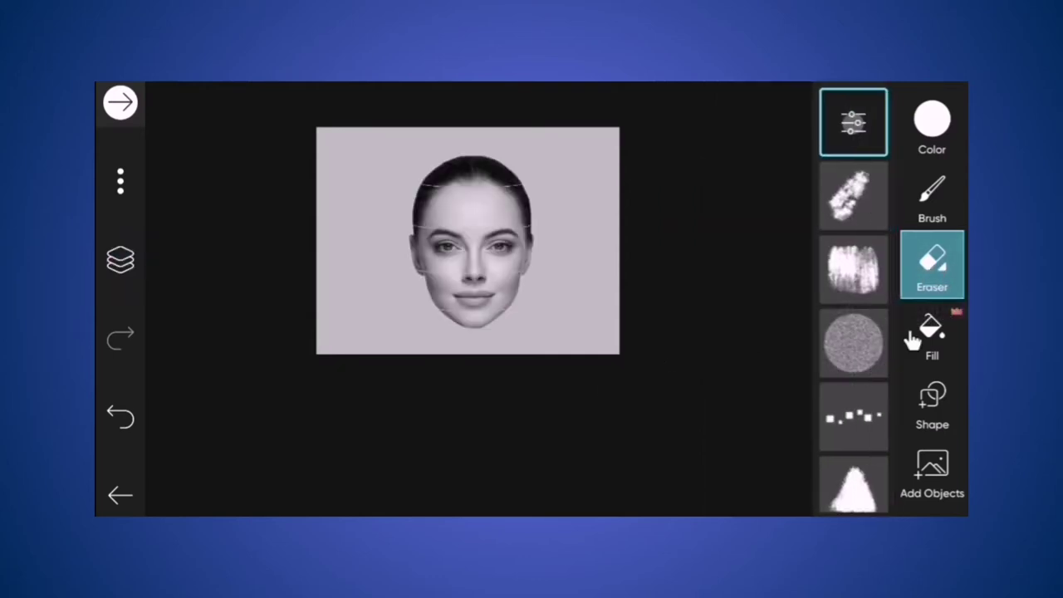
click(855, 125)
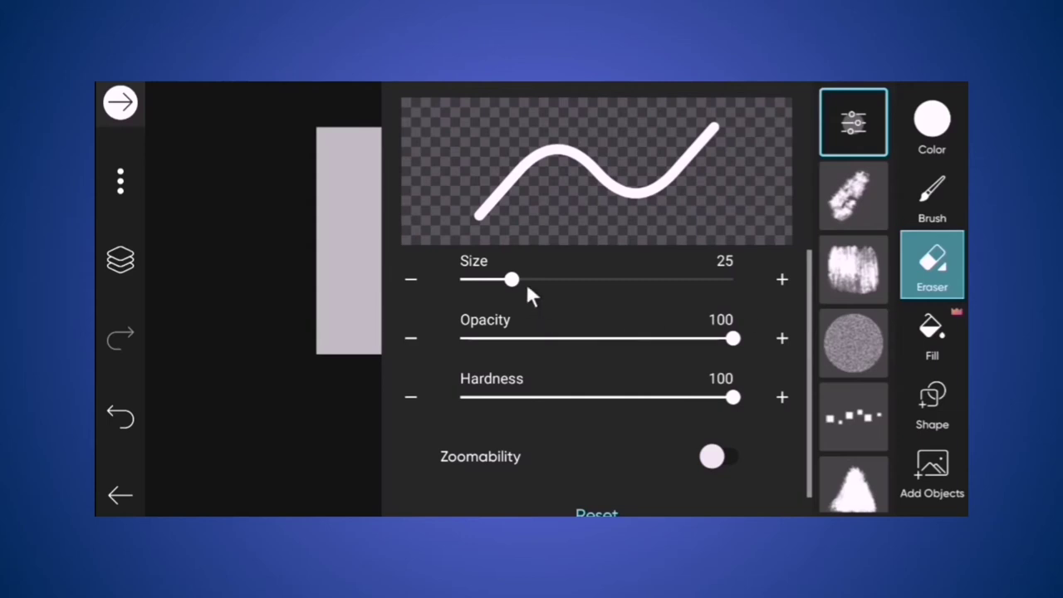
drag(511, 279, 791, 282)
click(961, 272)
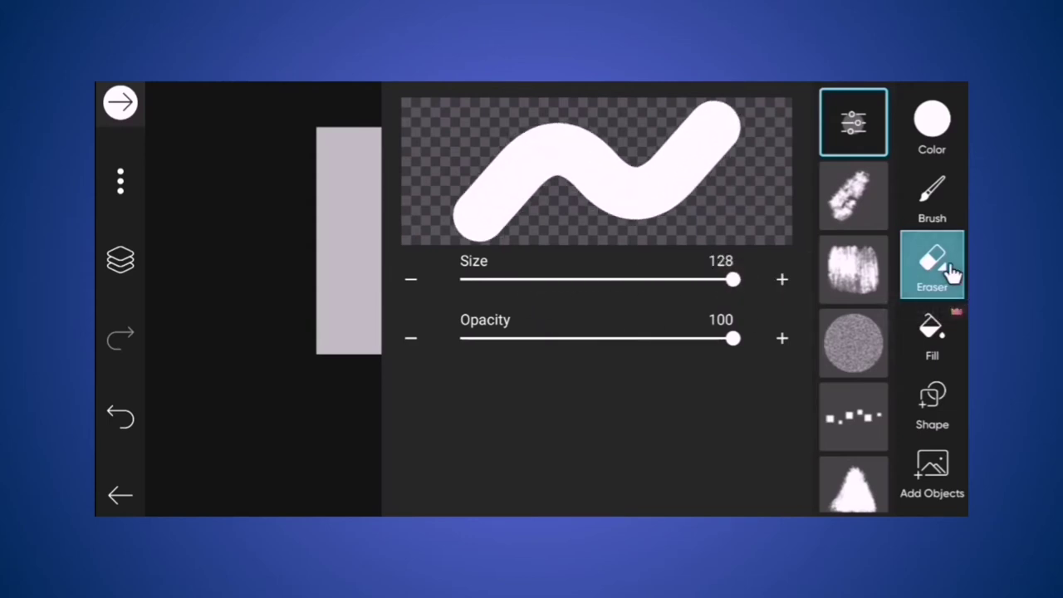
drag(531, 214, 489, 212)
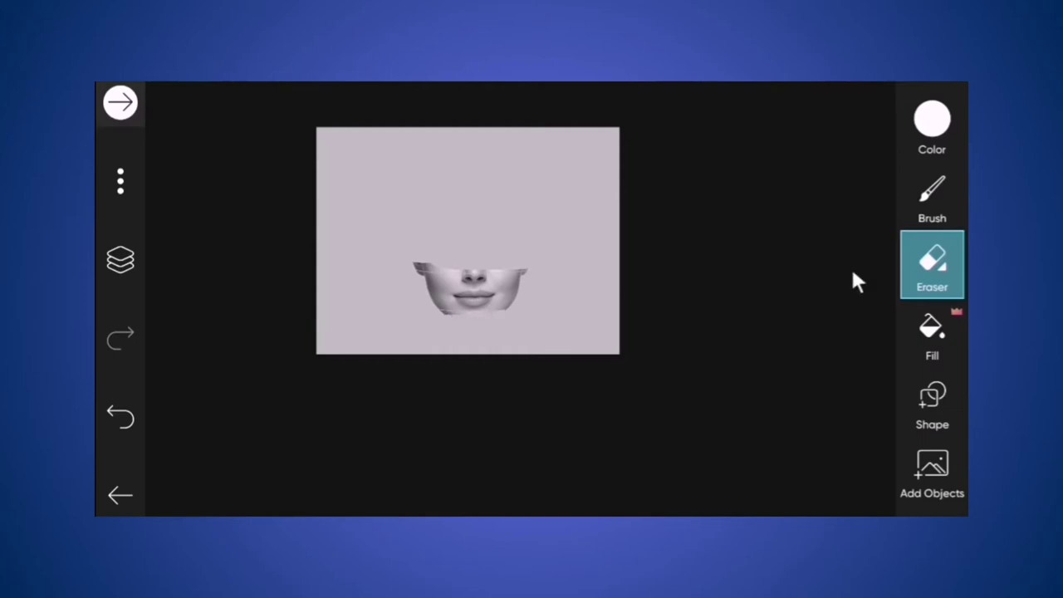
Set the eraser size to 25 and erase the chin below the mouth slice's lower curved line from the right end leftward.
click(927, 261)
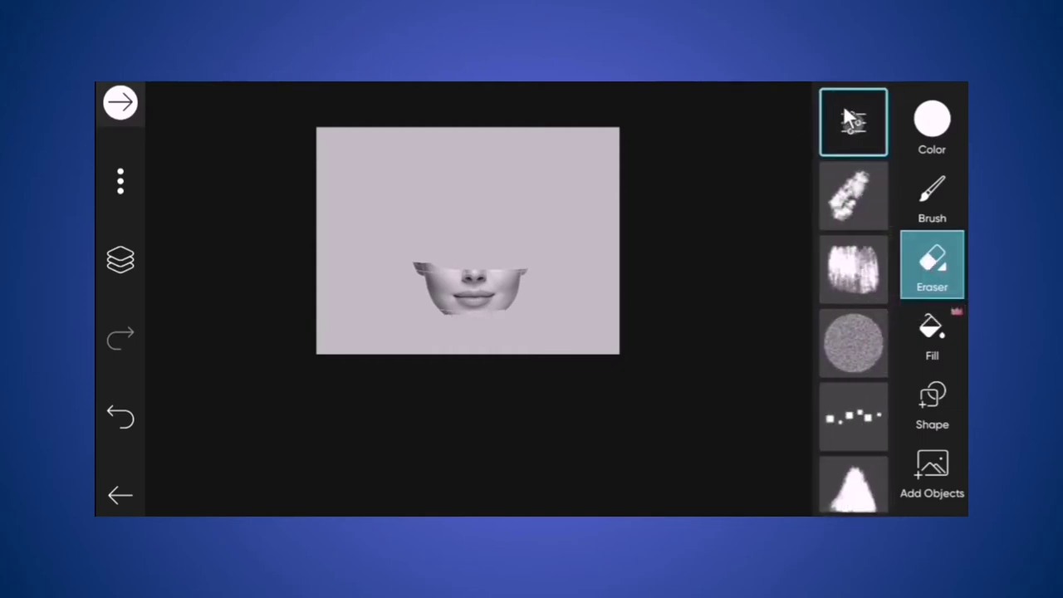
click(843, 107)
drag(671, 280, 520, 280)
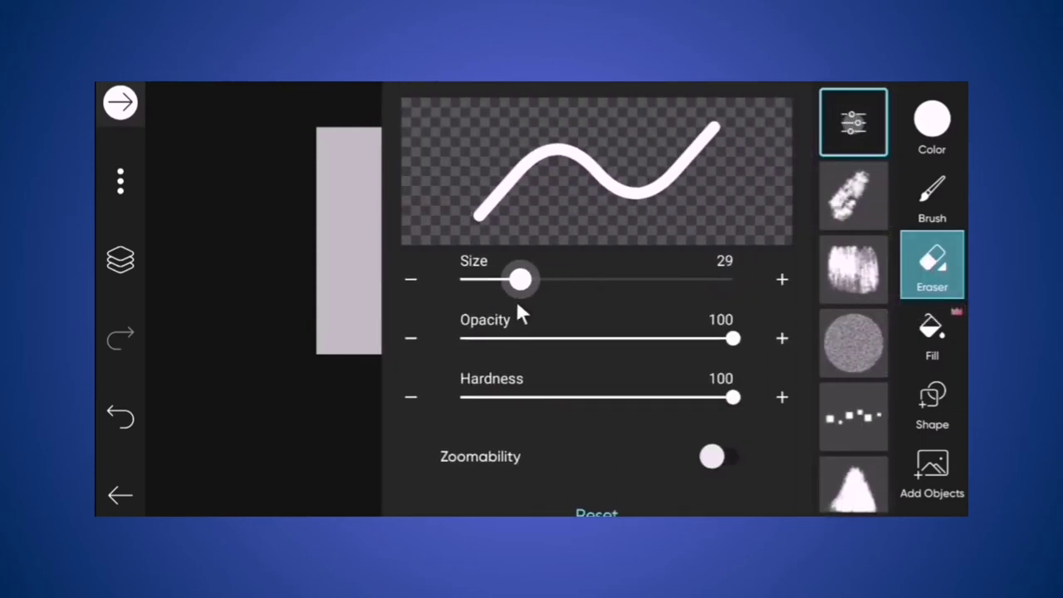
click(932, 258)
scroll(463, 327, up, 10)
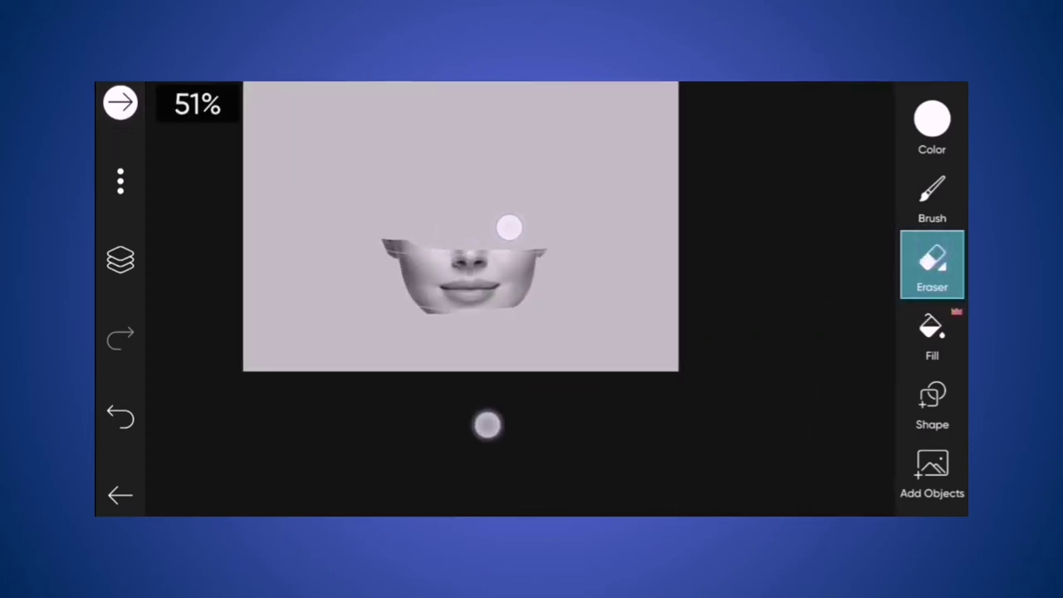
scroll(603, 298, up, 8)
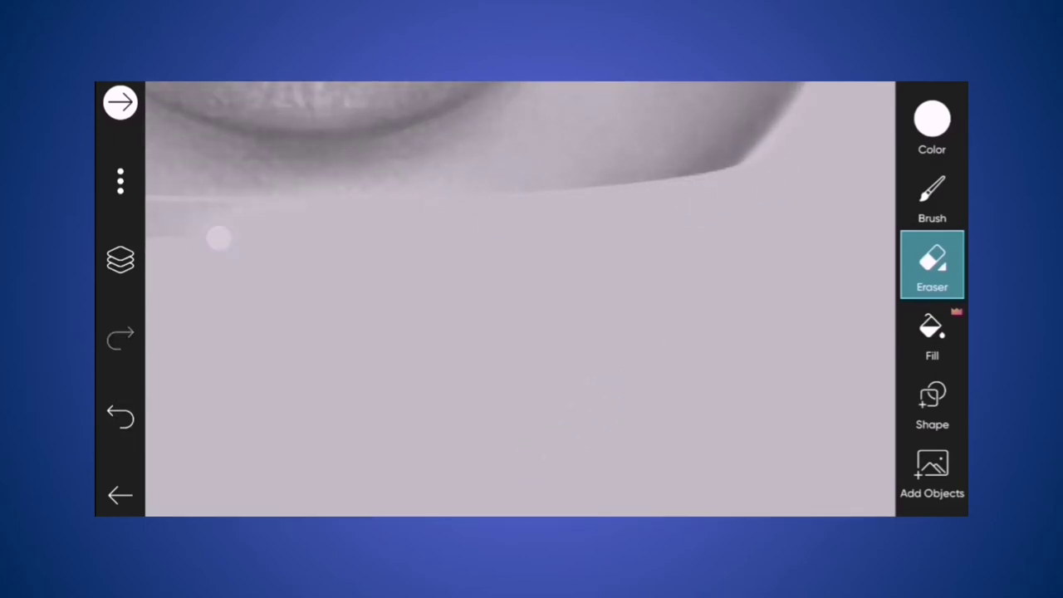
drag(218, 239, 426, 327)
click(131, 401)
drag(348, 329, 174, 318)
Erase the leftover corner below the mouth slice's lower curved line at its left end.
drag(358, 216, 641, 246)
click(123, 416)
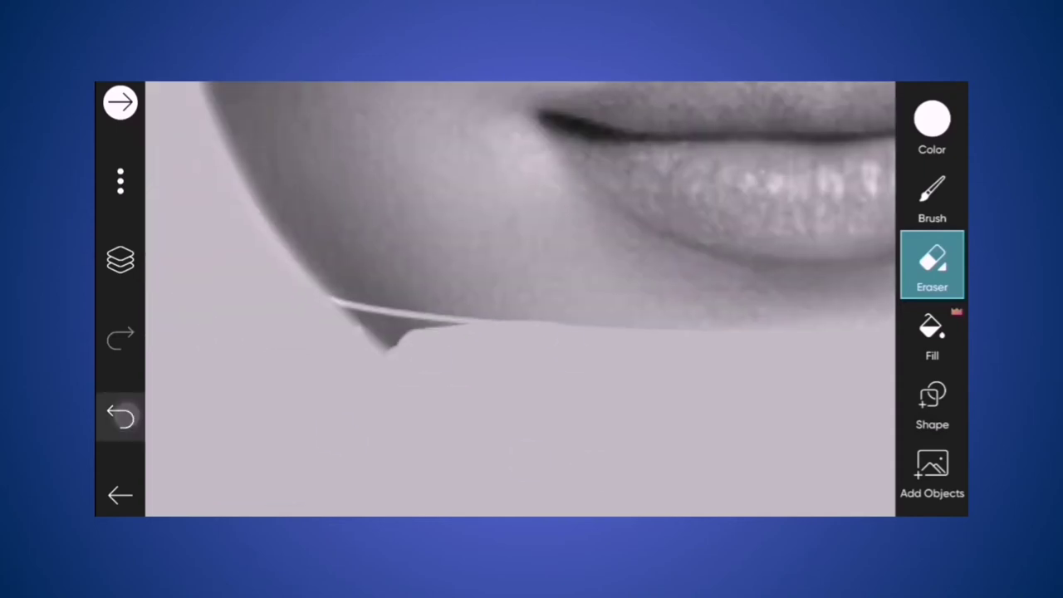
drag(490, 353, 370, 338)
Erase the leftover face above the mouth slice's upper curved line from the left end past the nose, undoing inaccurate strokes.
drag(581, 206, 581, 91)
mouse_move(339, 242)
mouse_down()
mouse_move(371, 280)
mouse_move(498, 307)
mouse_up()
click(297, 369)
click(121, 417)
click(121, 416)
drag(640, 210, 470, 196)
drag(332, 277, 664, 278)
drag(340, 292, 615, 314)
mouse_move(581, 315)
mouse_down()
mouse_move(362, 266)
mouse_move(554, 276)
mouse_move(362, 239)
mouse_up()
mouse_move(415, 246)
mouse_down()
mouse_move(661, 222)
mouse_move(403, 244)
mouse_up()
drag(402, 245, 497, 242)
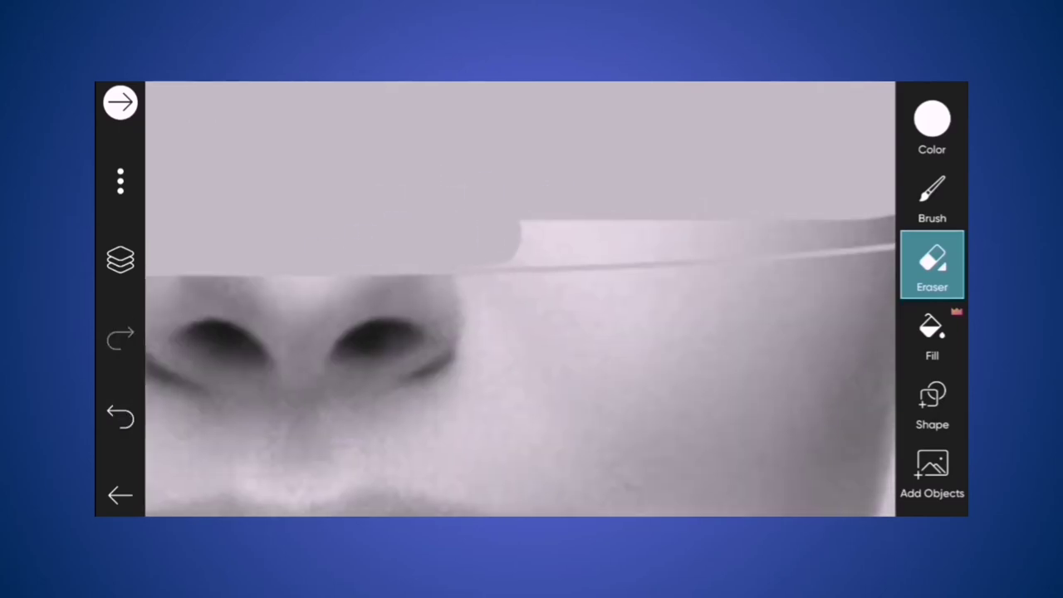
Erase the remaining cheek above the mouth slice's upper curved line to its right end.
scroll(384, 225, right, 5)
scroll(602, 307, down, 5)
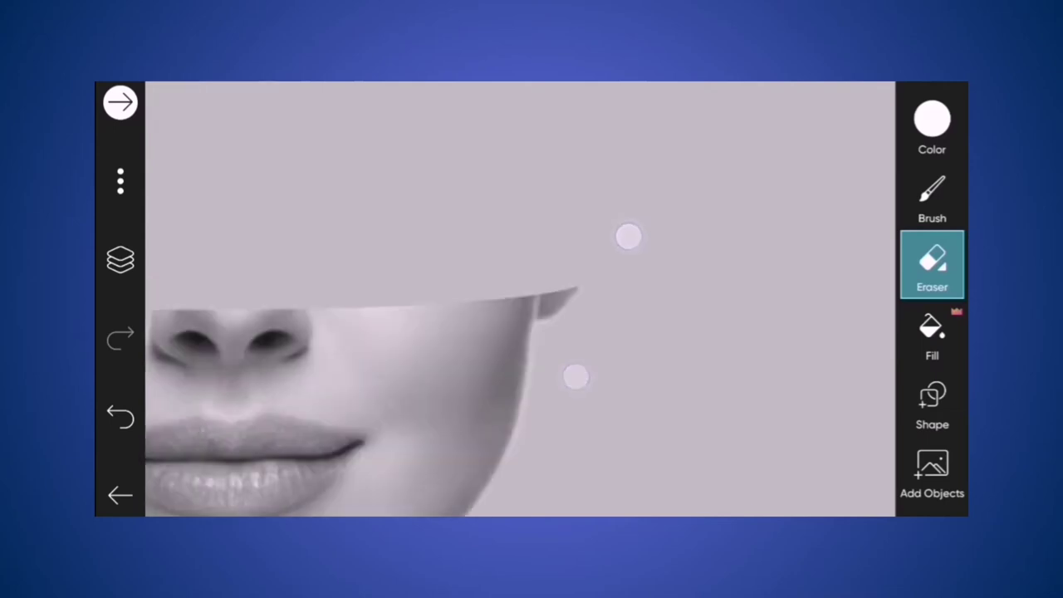
scroll(601, 308, down, 10)
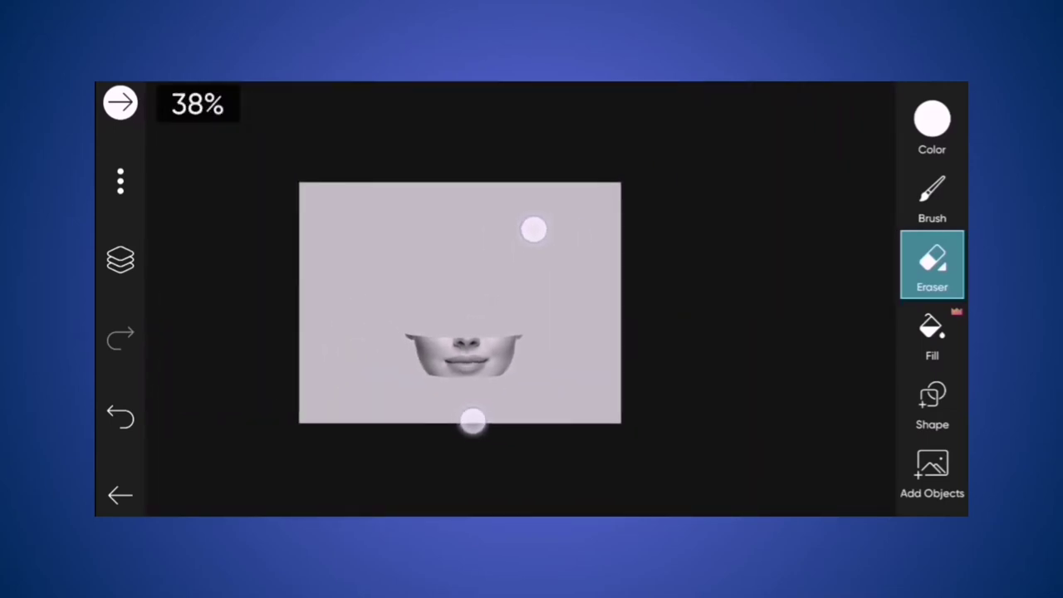
Toggle the mouth slice and show the eye, forehead and hair slices with it to check the assembled face.
click(120, 260)
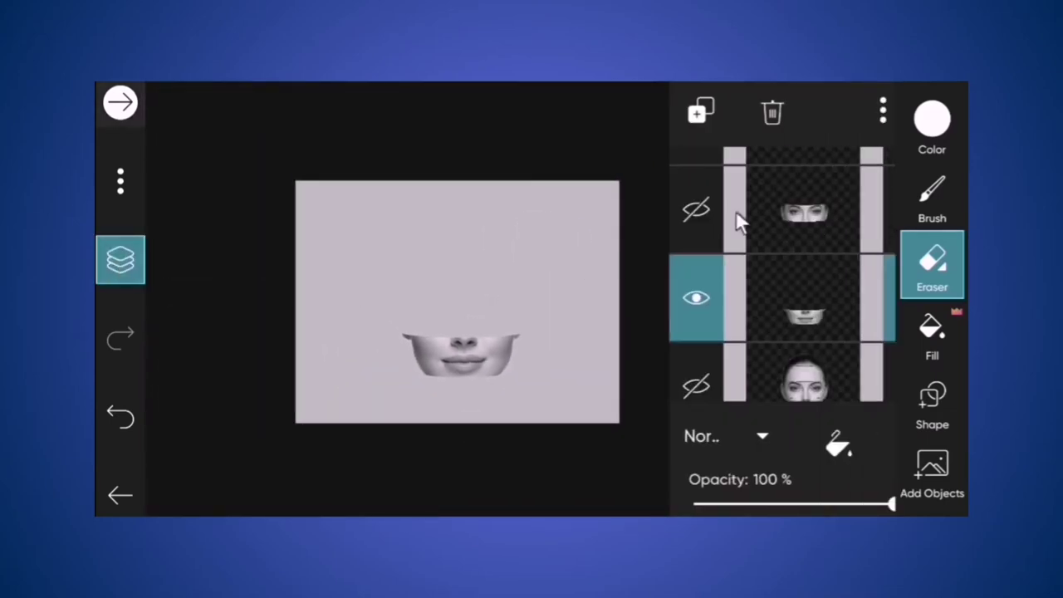
click(696, 300)
click(694, 299)
click(689, 211)
scroll(781, 274, up, 2)
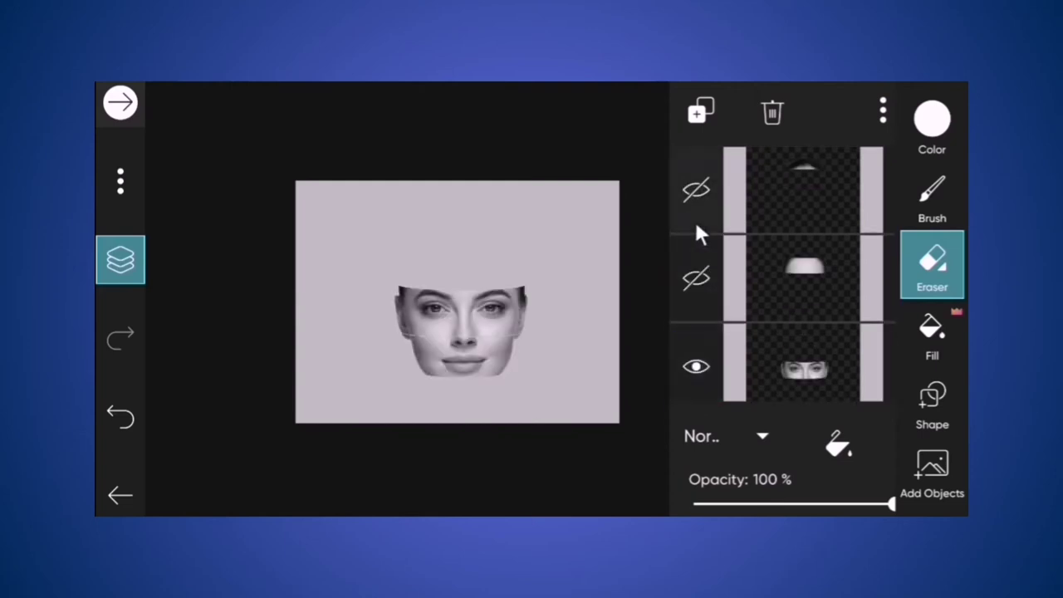
click(697, 217)
click(702, 277)
scroll(712, 277, down, 1)
scroll(711, 277, up, 1)
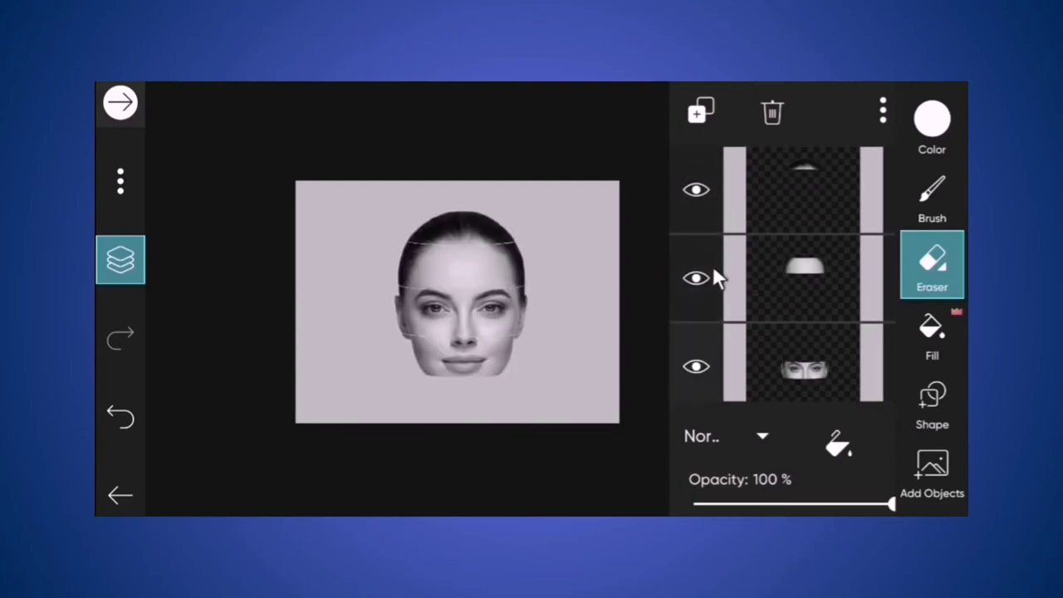
Hide the hair, forehead, eye and mouth slices, then show and select the last full head layer.
click(696, 191)
click(702, 279)
scroll(705, 280, down, 1)
click(701, 283)
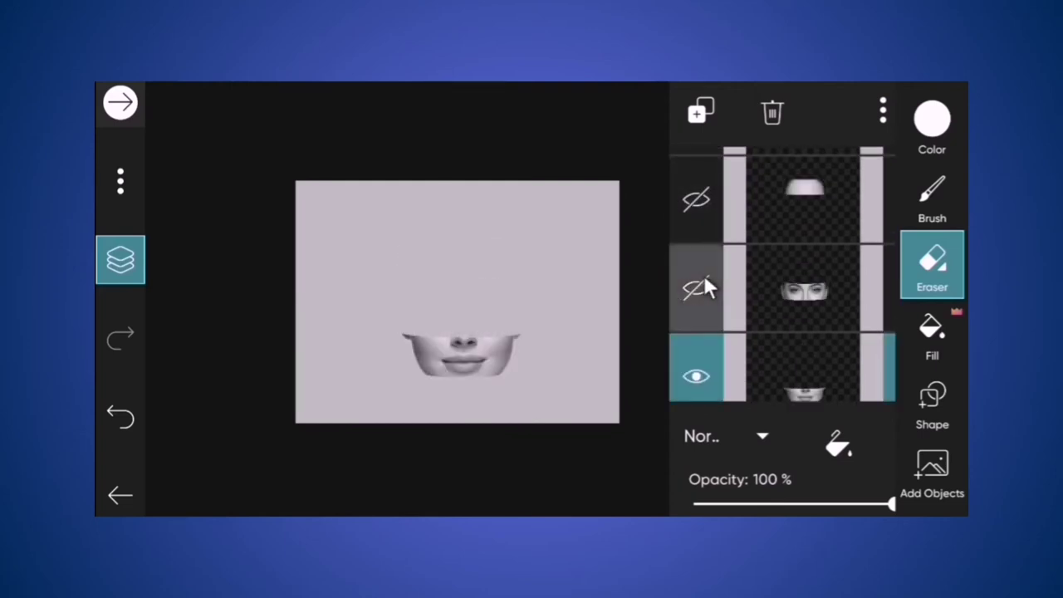
scroll(705, 280, down, 1)
click(699, 295)
scroll(699, 294, down, 1)
click(699, 299)
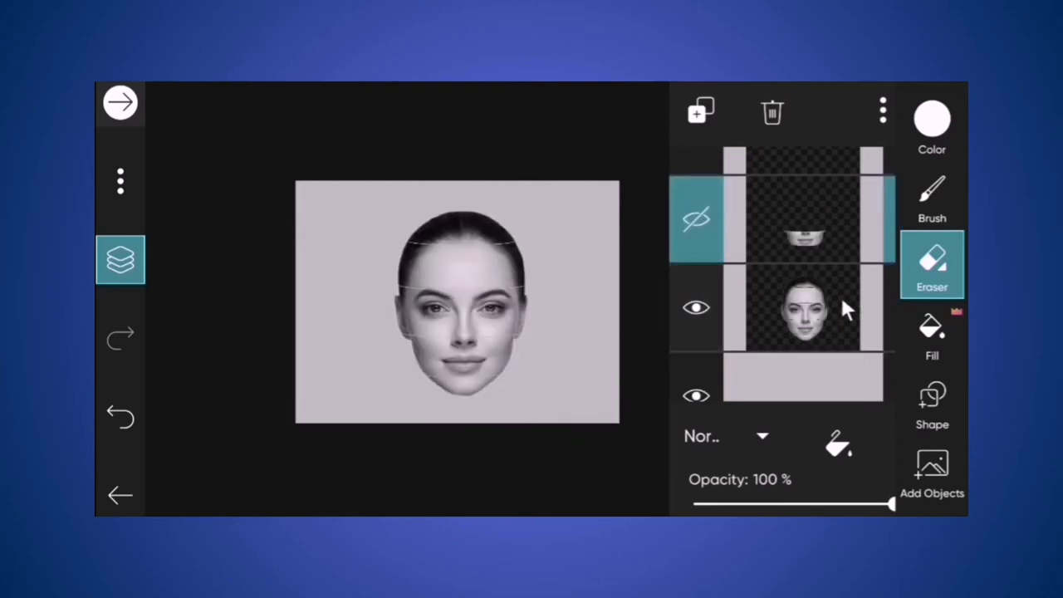
click(835, 304)
Enlarge the eraser to its maximum size and erase the full head layer's hair, forehead, eyes and nose down to the lips.
click(923, 268)
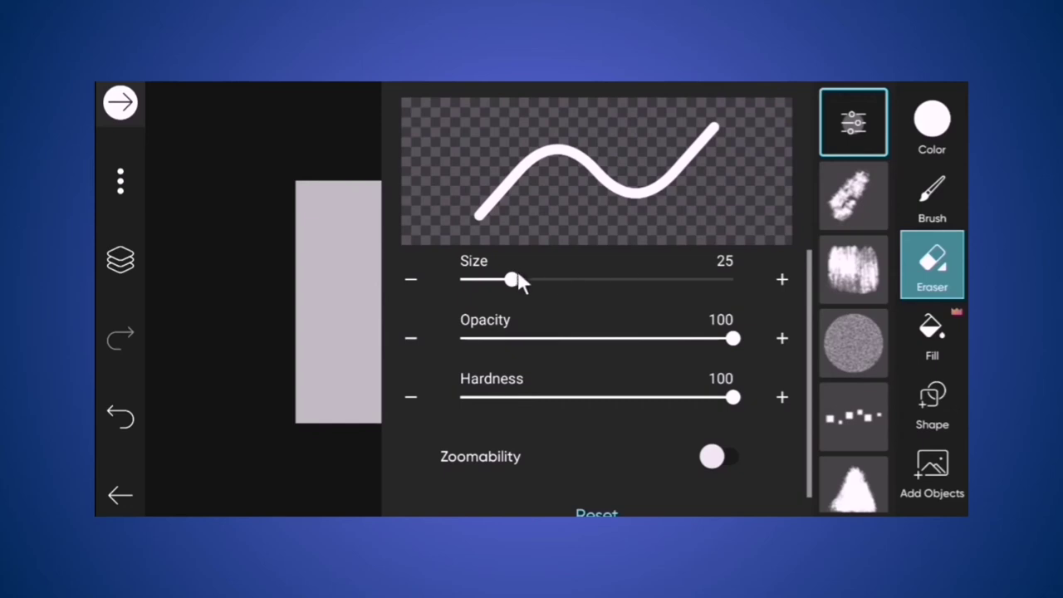
drag(512, 279, 740, 283)
click(926, 282)
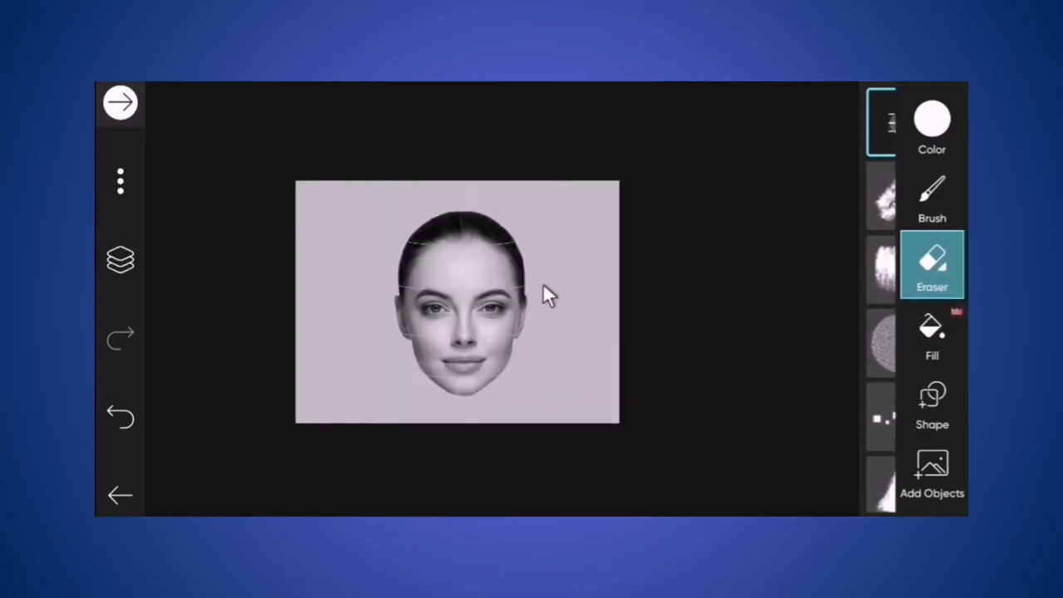
drag(542, 285, 387, 225)
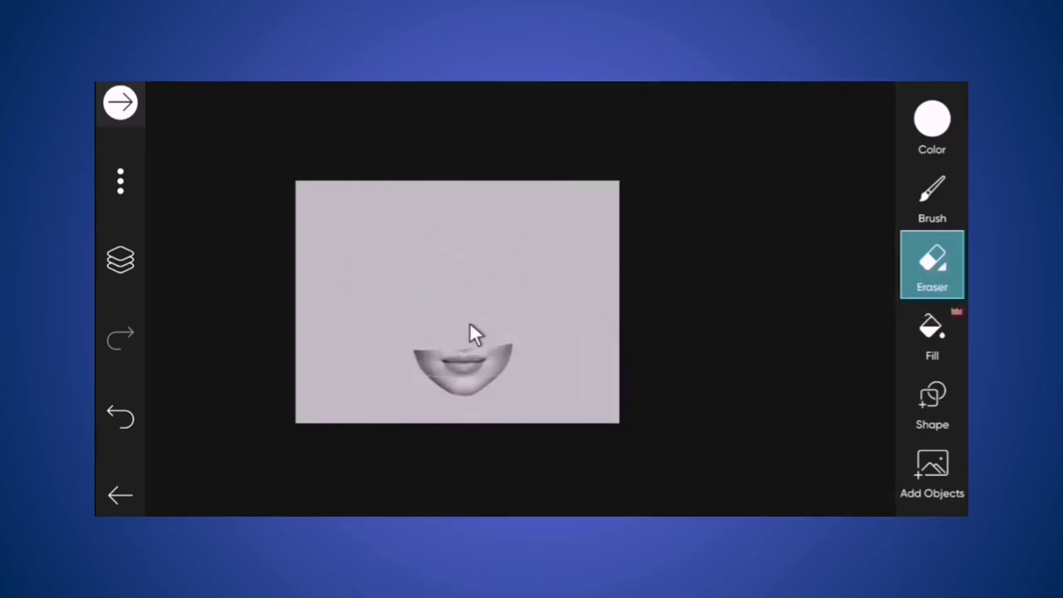
Set the eraser size to 25 and erase the leftover face just above the chin's curved line, starting from its right end.
click(916, 259)
click(865, 114)
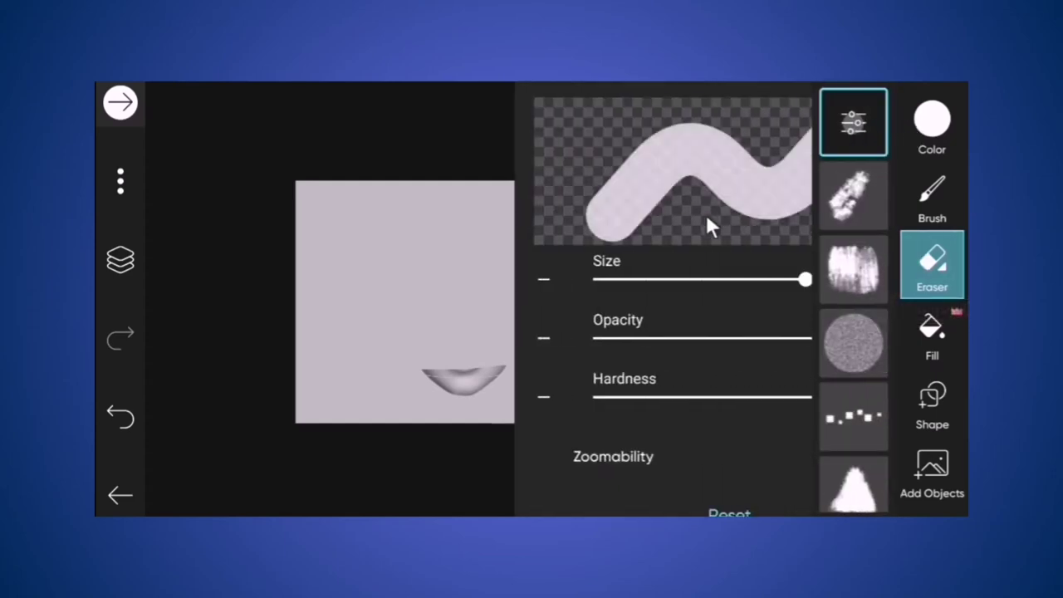
drag(672, 280, 521, 300)
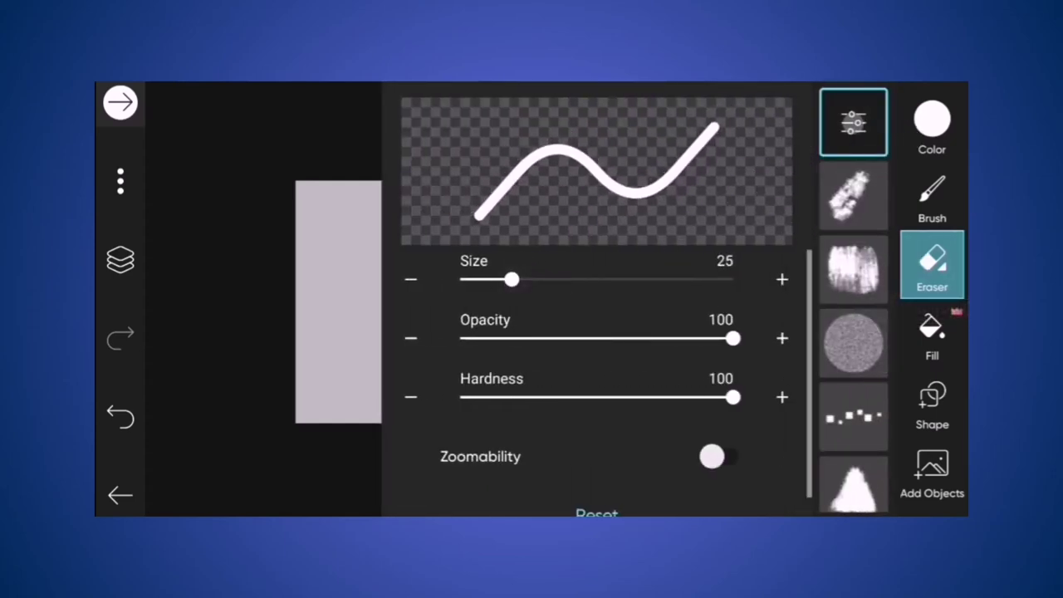
click(948, 270)
scroll(557, 280, up, 4)
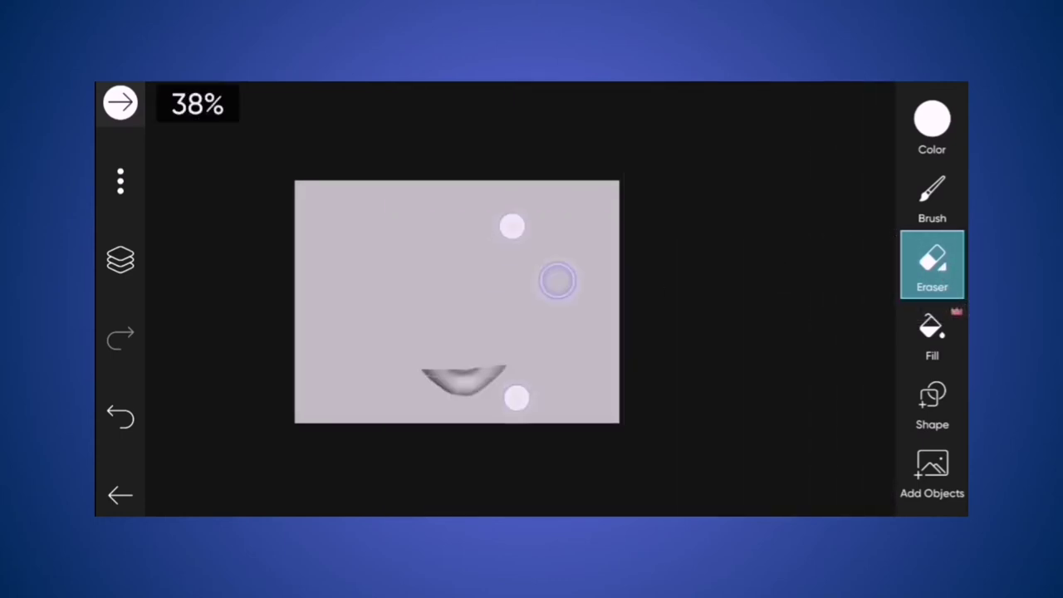
scroll(551, 251, up, 5)
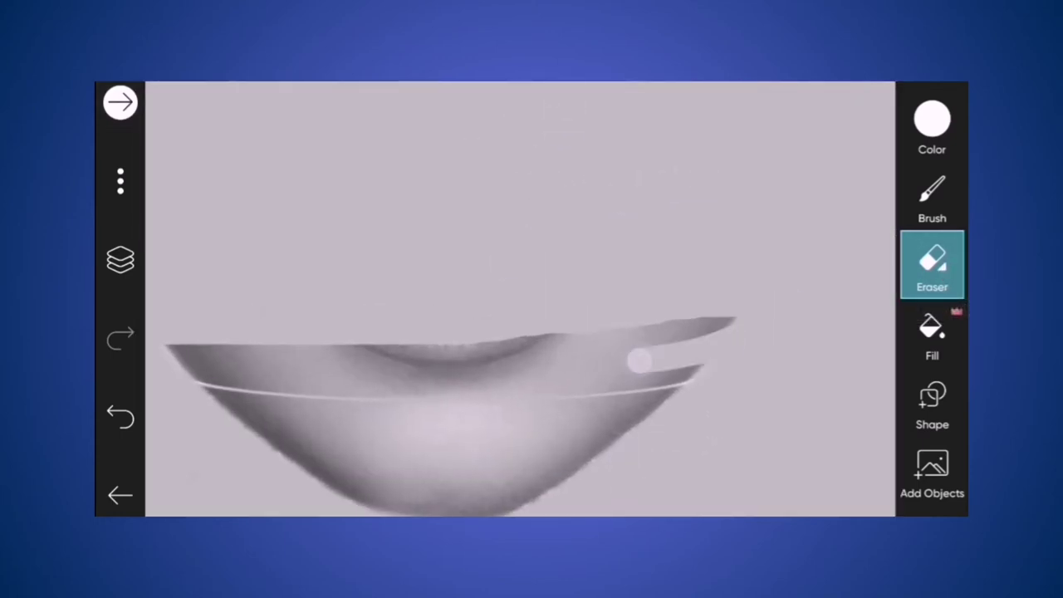
mouse_move(669, 332)
mouse_down()
mouse_move(586, 344)
mouse_move(640, 371)
mouse_move(448, 382)
mouse_move(249, 370)
mouse_up()
Erase the remaining lip and cheek area above the chin's curved line through to its left end.
scroll(611, 326, up, 5)
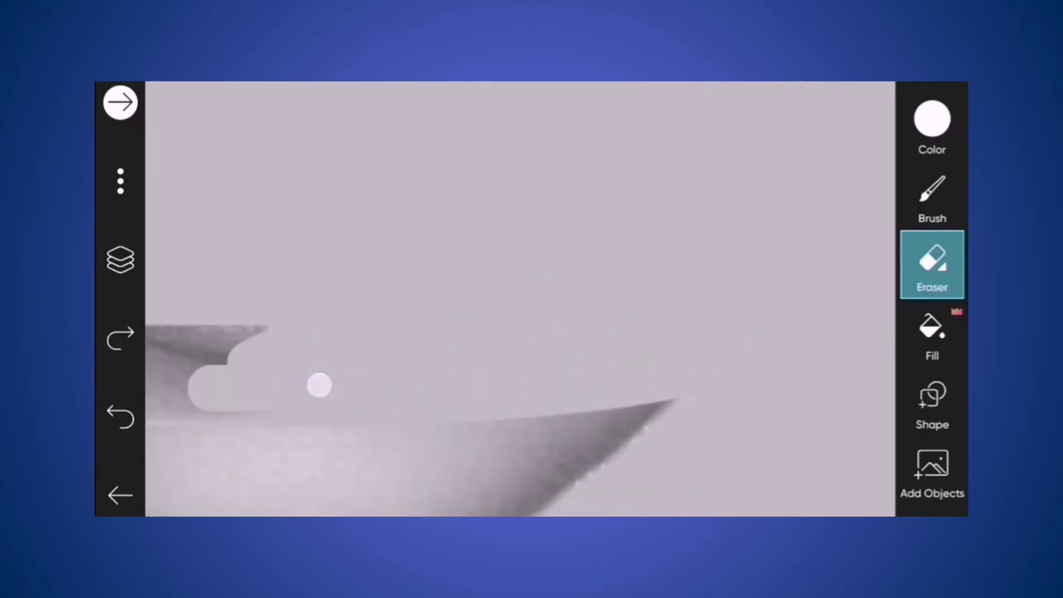
scroll(319, 384, left, 3)
mouse_move(436, 392)
mouse_down()
mouse_move(373, 395)
mouse_move(346, 323)
mouse_up()
scroll(345, 323, left, 2)
mouse_move(486, 353)
mouse_down()
mouse_move(256, 342)
mouse_move(398, 324)
mouse_up()
scroll(473, 348, left, 3)
mouse_move(449, 349)
mouse_down()
mouse_move(315, 325)
mouse_move(344, 348)
mouse_up()
scroll(272, 304, down, 8)
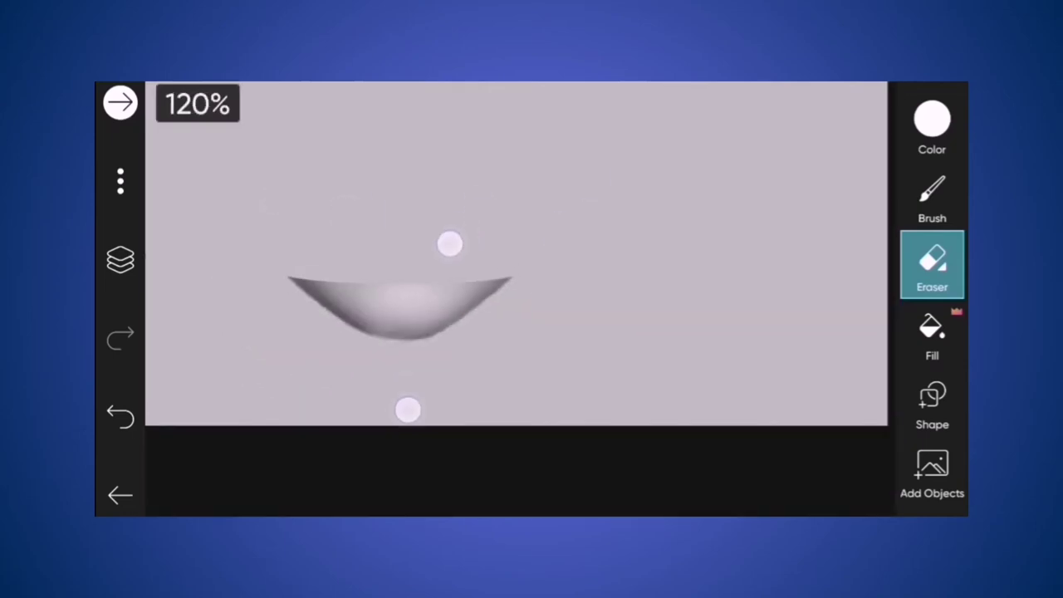
scroll(428, 326, down, 5)
Show the mouth, eye, forehead and hair slices together with the chin slice to check the assembled face.
click(122, 261)
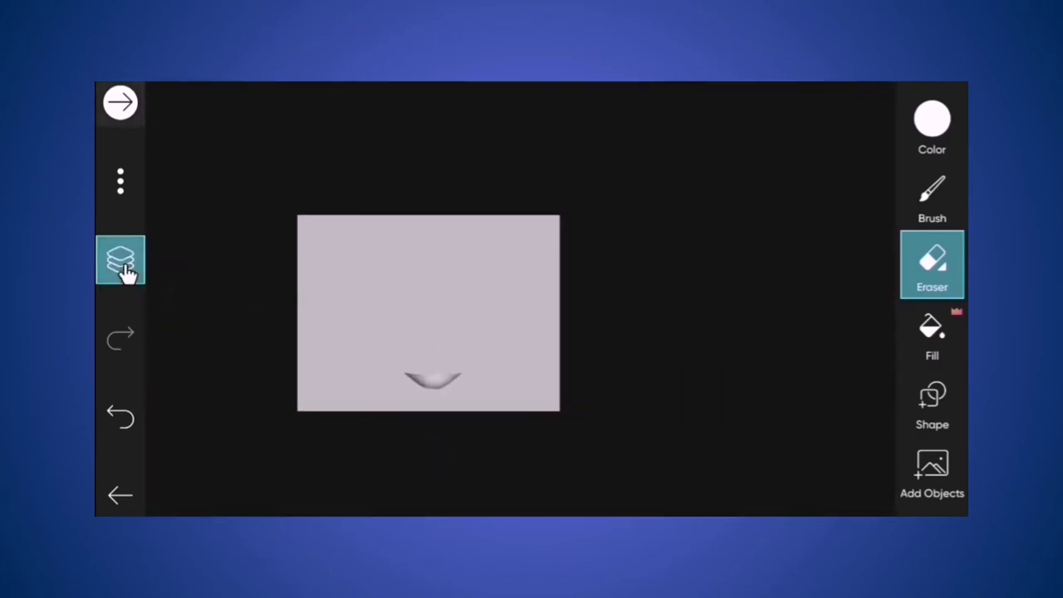
click(696, 309)
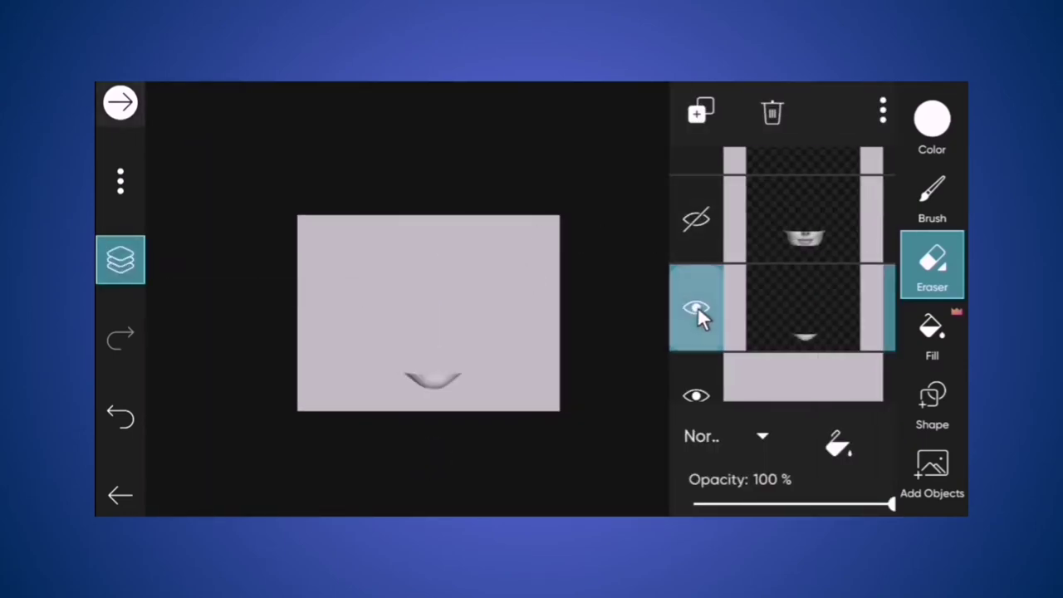
click(696, 219)
scroll(690, 237, up, 1)
click(696, 207)
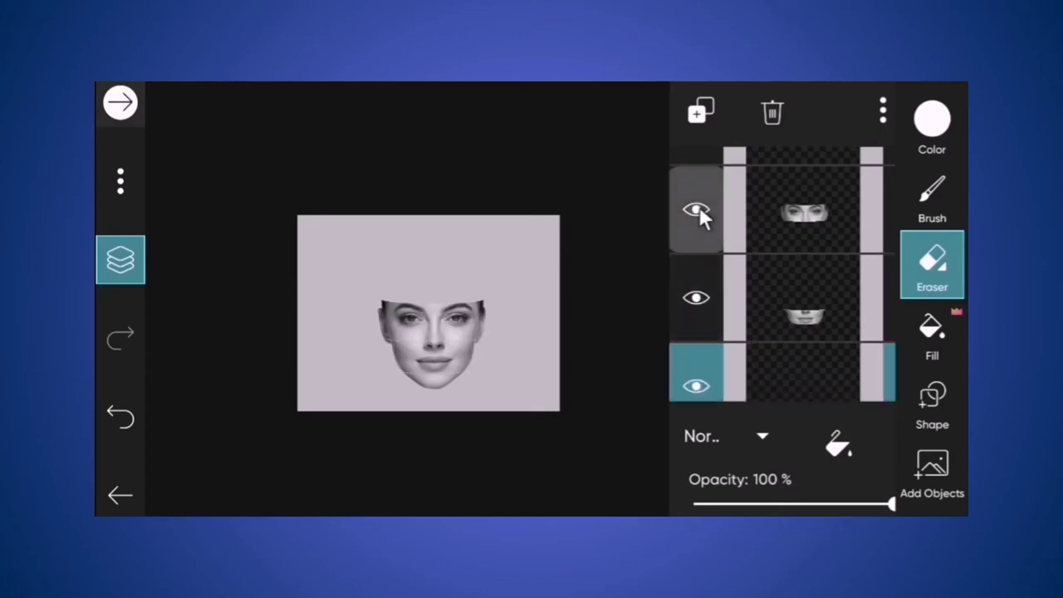
scroll(698, 206, up, 1)
click(698, 203)
scroll(699, 206, up, 1)
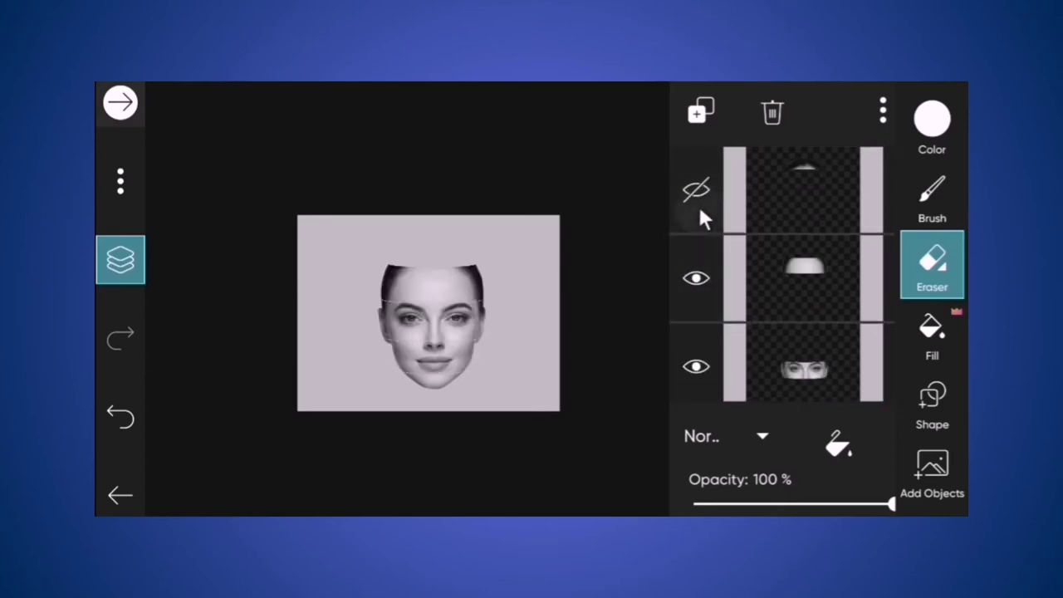
click(699, 207)
Add an empty layer and move it directly beneath the forehead slice.
click(702, 113)
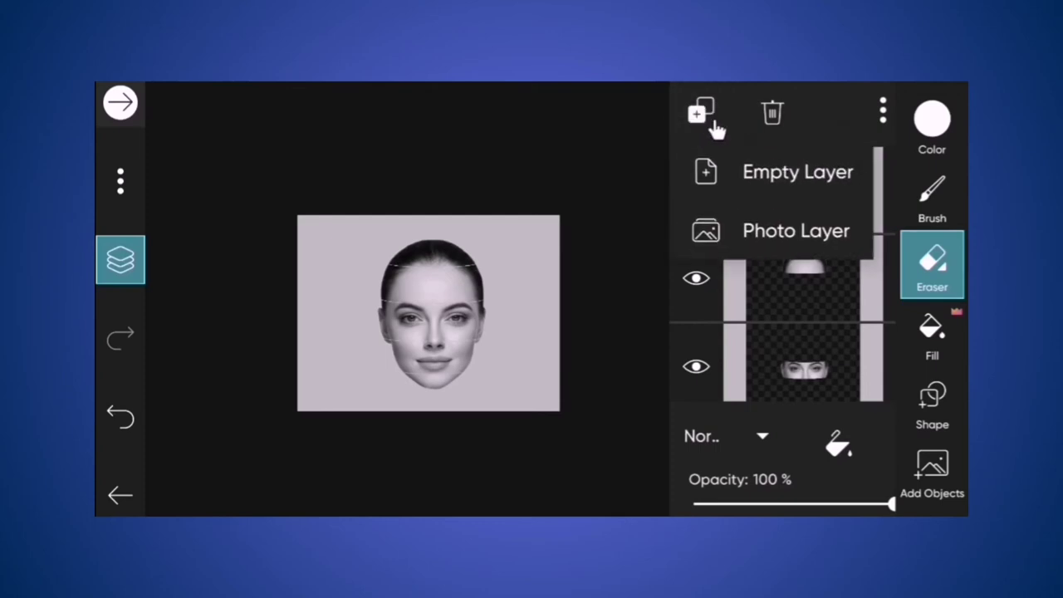
click(790, 172)
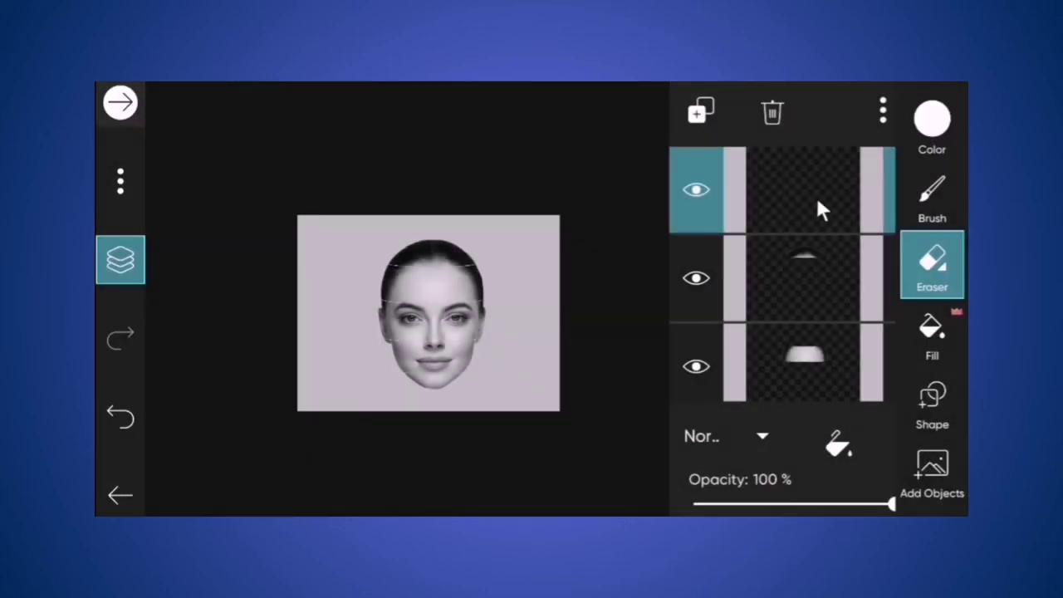
drag(817, 204, 821, 341)
Hide the hair, eye, mouth and chin slices, leaving the forehead slice and the empty layer visible.
click(697, 191)
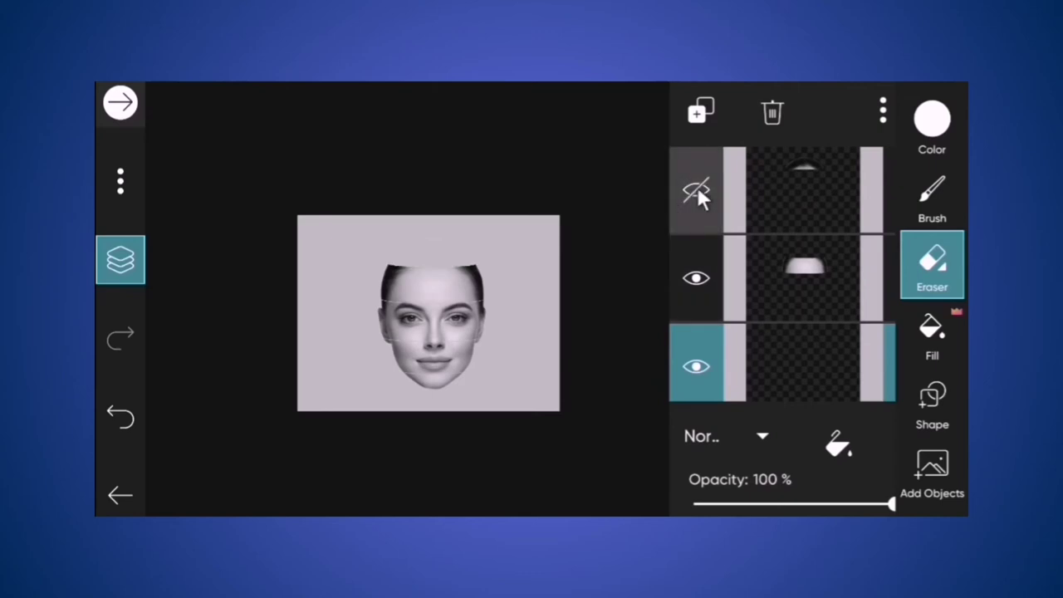
scroll(725, 267, down, 1)
scroll(719, 316, down, 1)
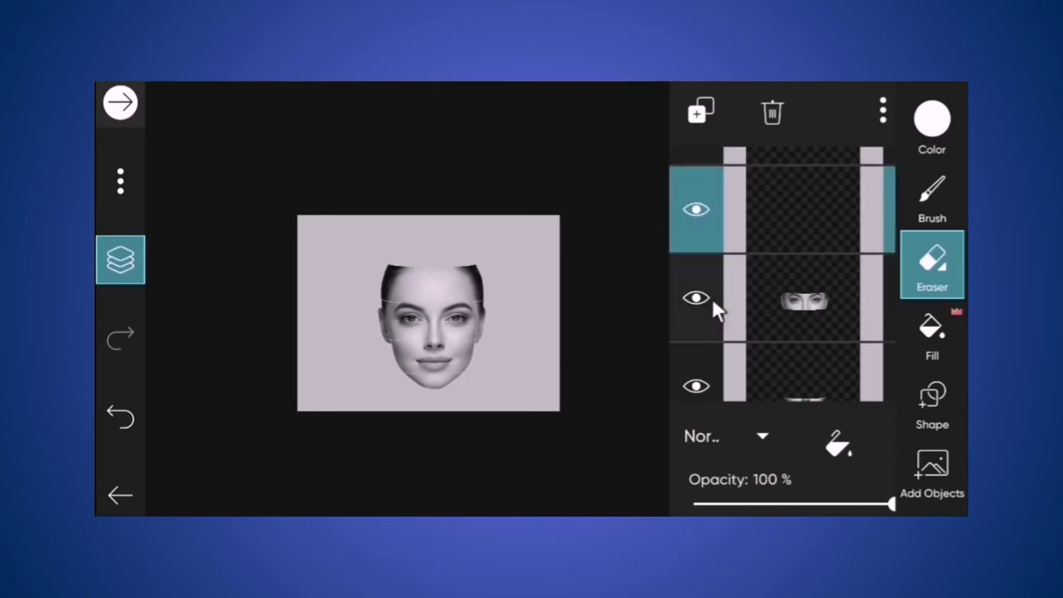
click(697, 291)
scroll(700, 287, down, 1)
scroll(700, 284, down, 1)
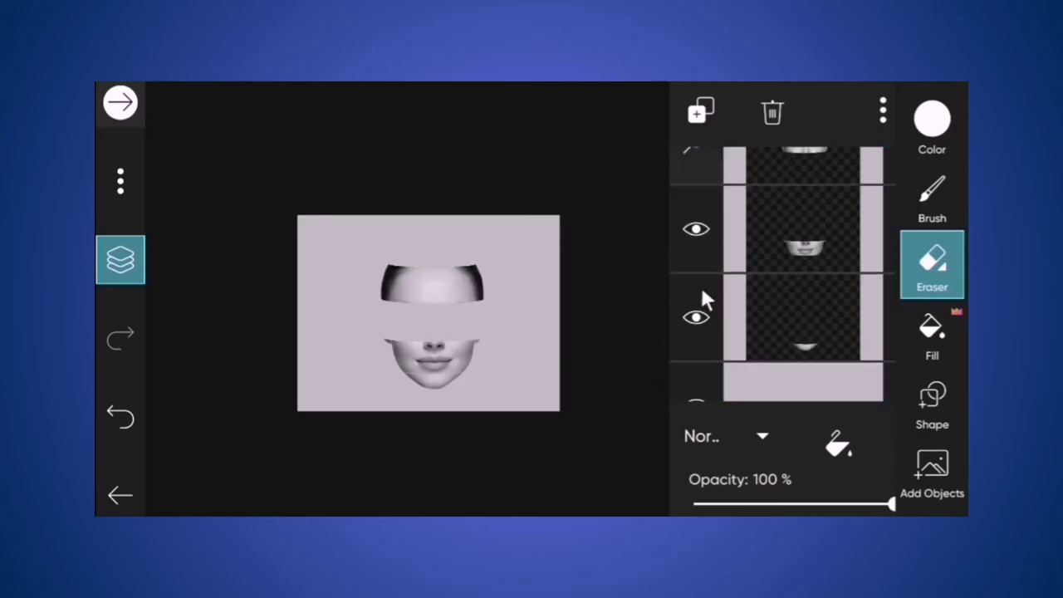
click(696, 229)
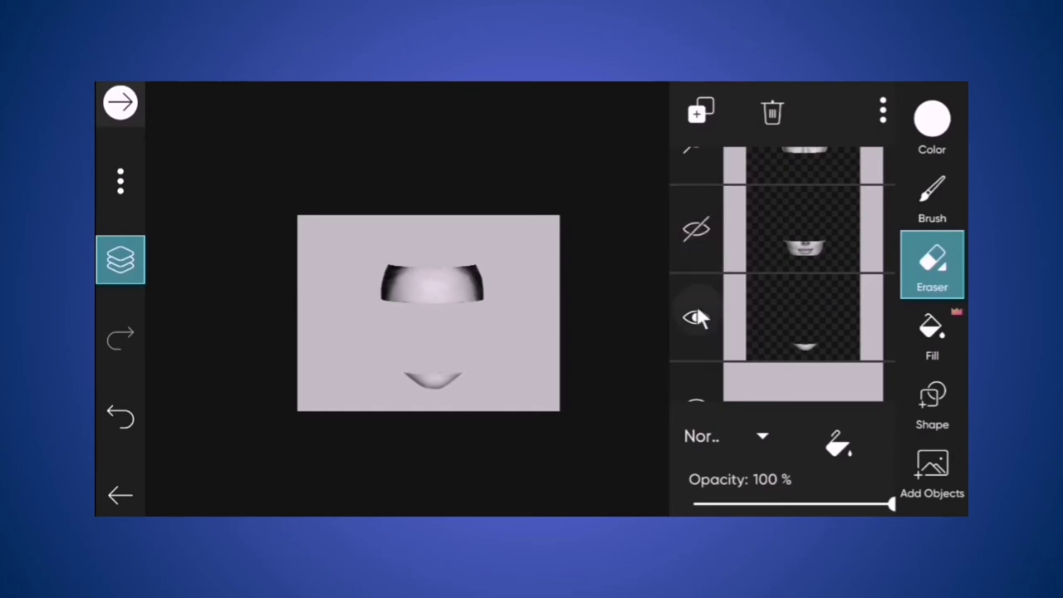
click(698, 315)
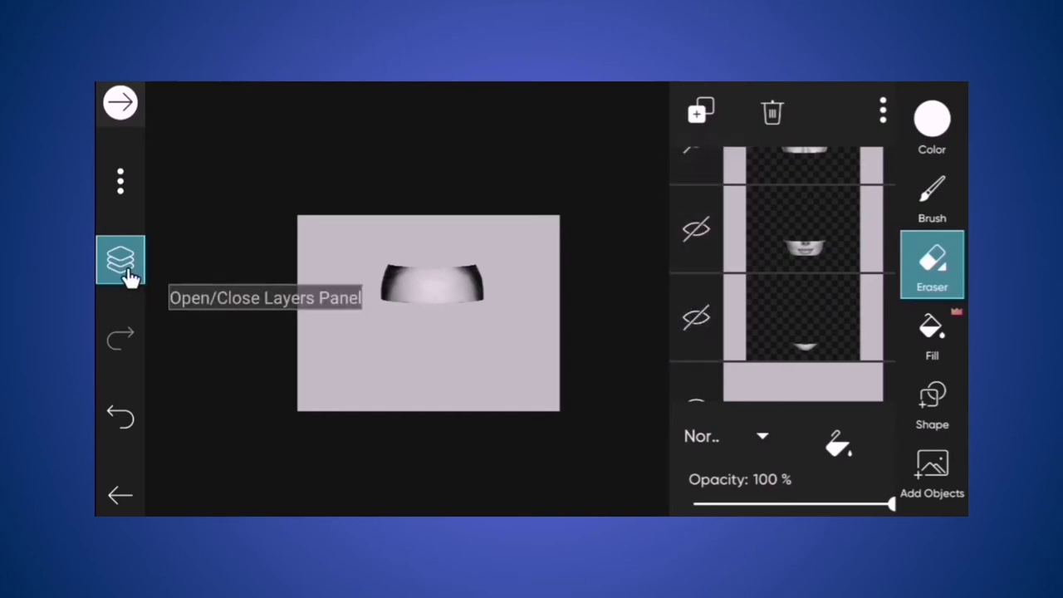
scroll(683, 354, up, 3)
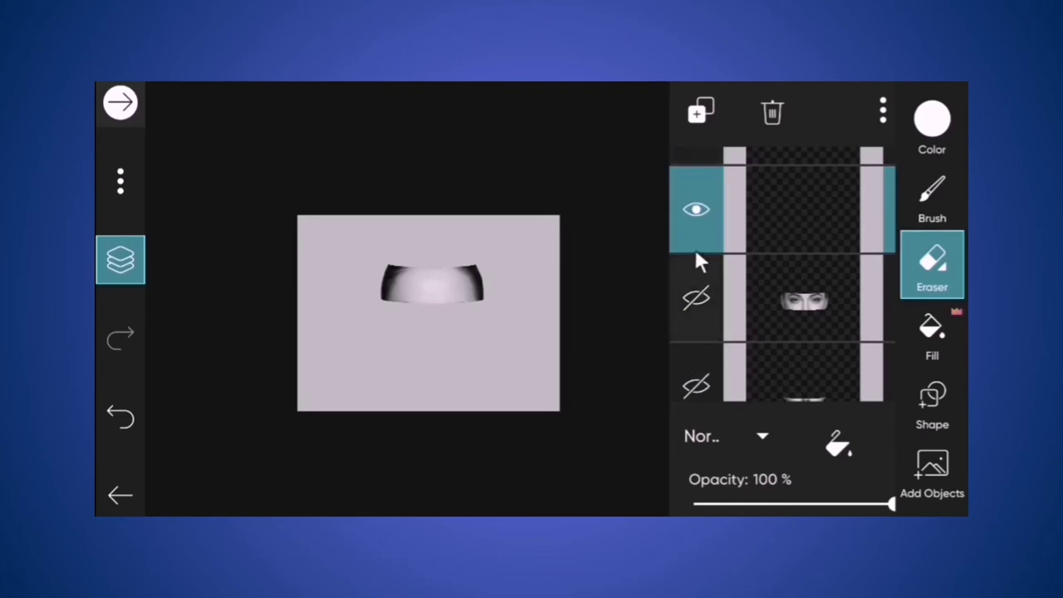
click(703, 226)
click(702, 223)
click(120, 259)
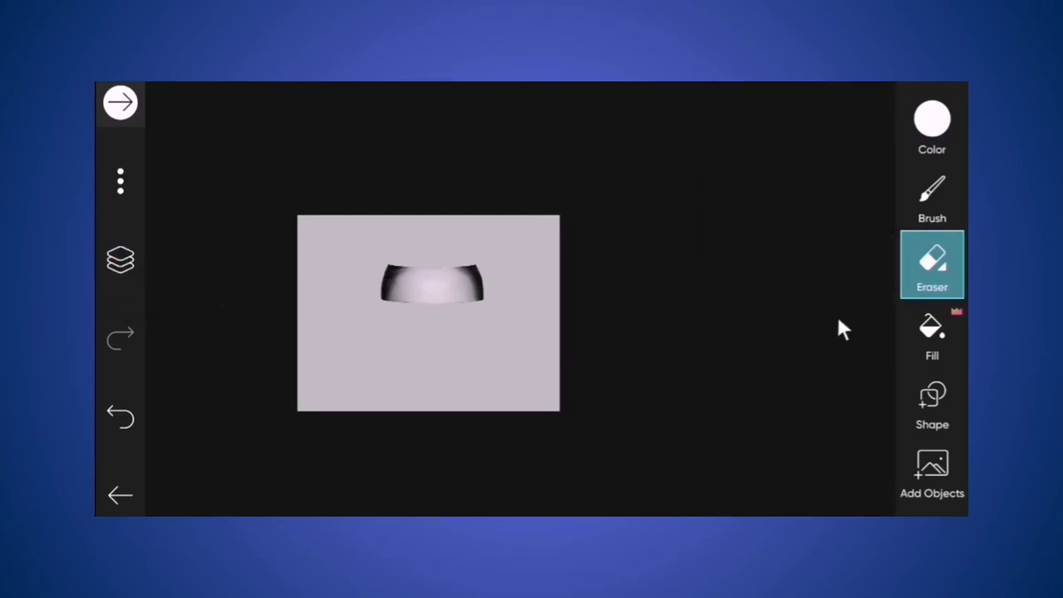
Choose a filled circle at 100 opacity as the shape to draw.
click(937, 205)
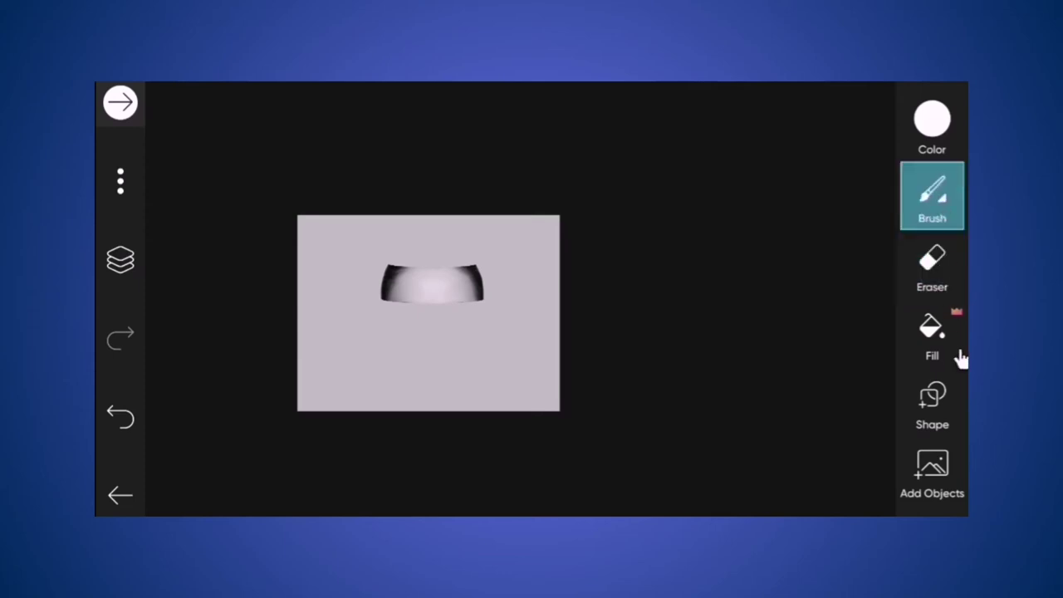
click(932, 400)
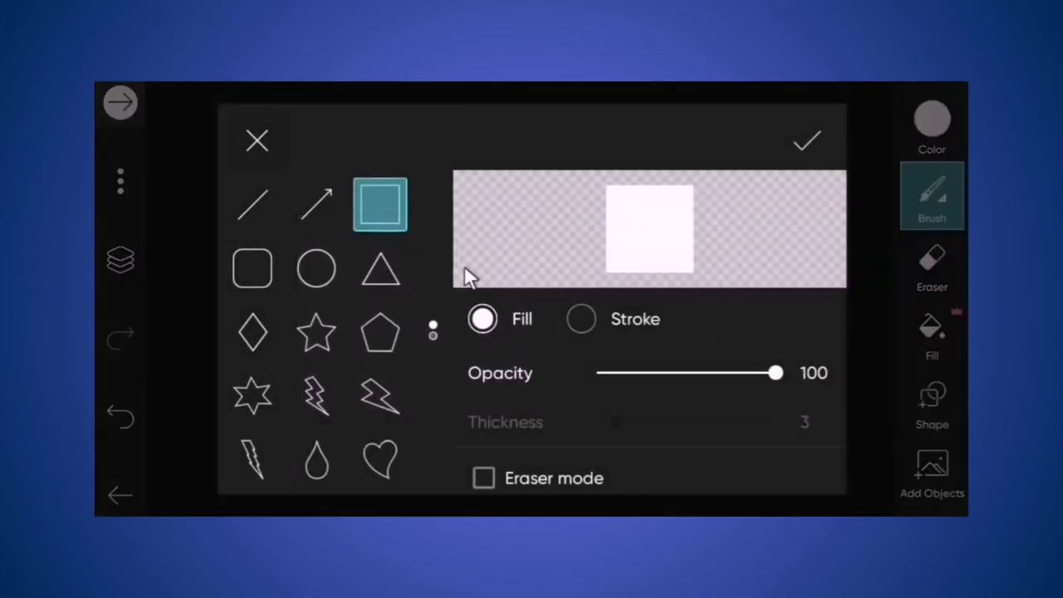
click(304, 277)
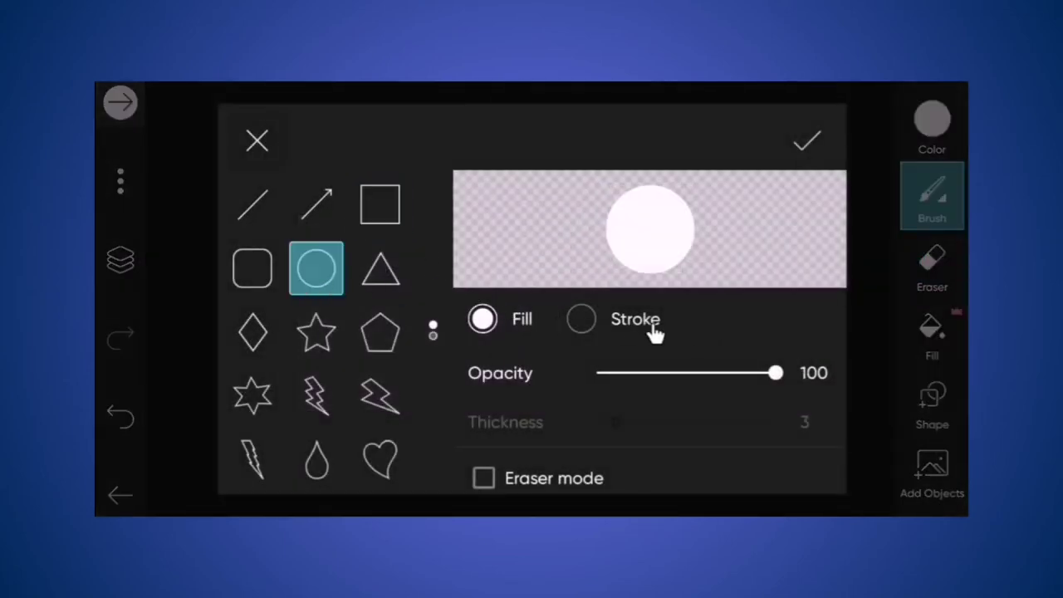
click(807, 150)
Set the drawing color to bright red with hue 0, saturation 100 and brightness 99.
click(935, 116)
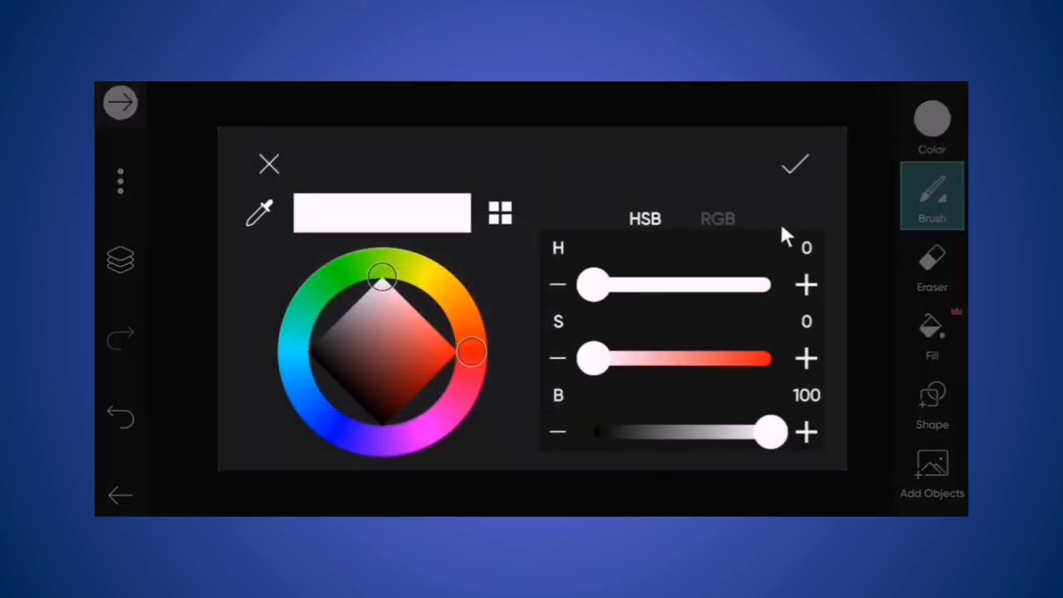
click(433, 353)
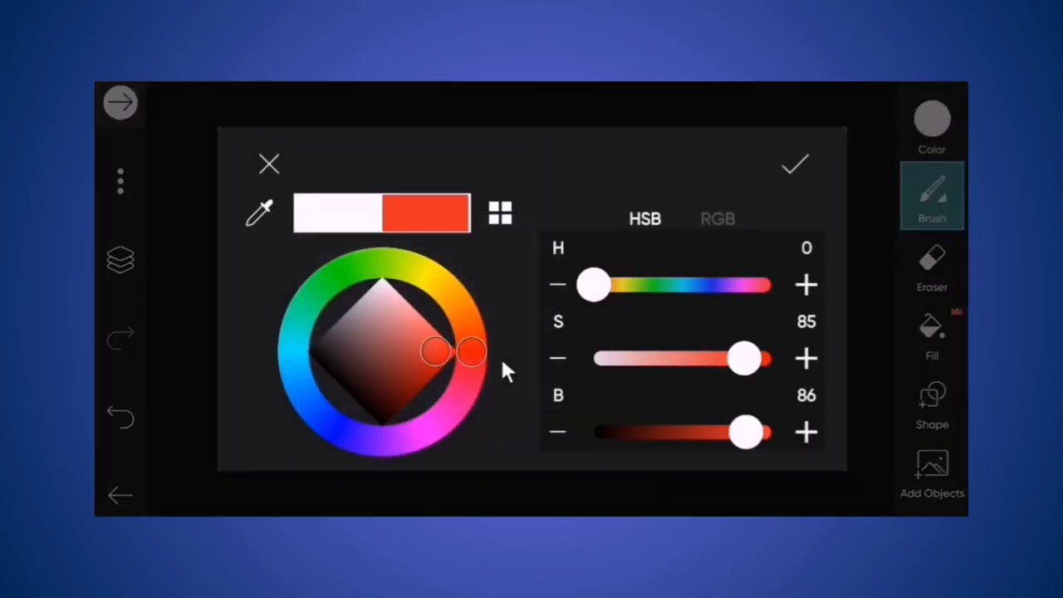
drag(438, 353, 459, 352)
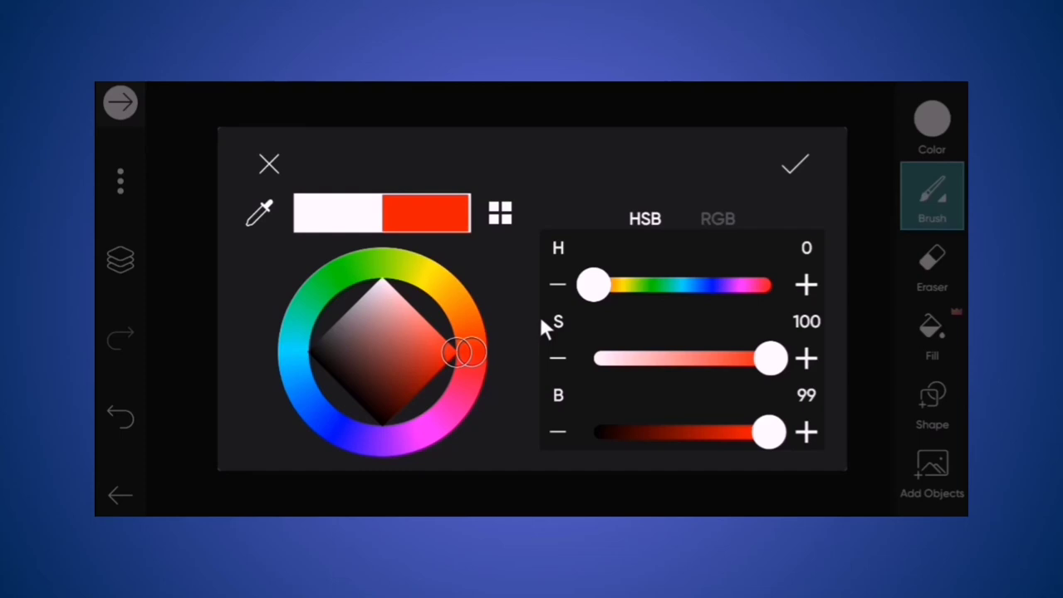
click(790, 173)
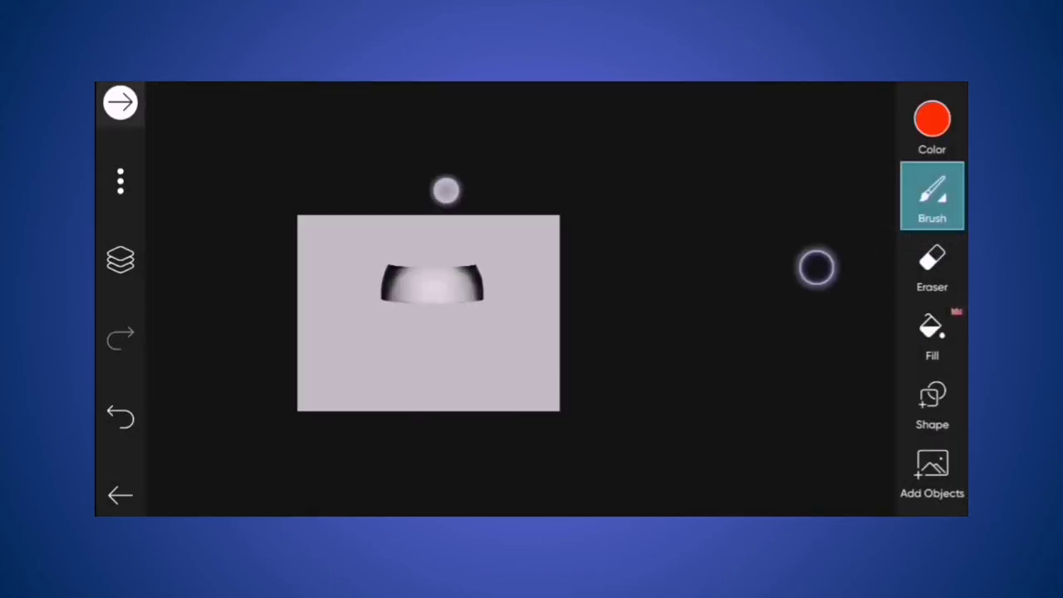
Draw a flat red ellipse as wide as the forehead slice's top and move it onto the slice's upper edge.
scroll(813, 260, up, 3)
scroll(557, 294, up, 3)
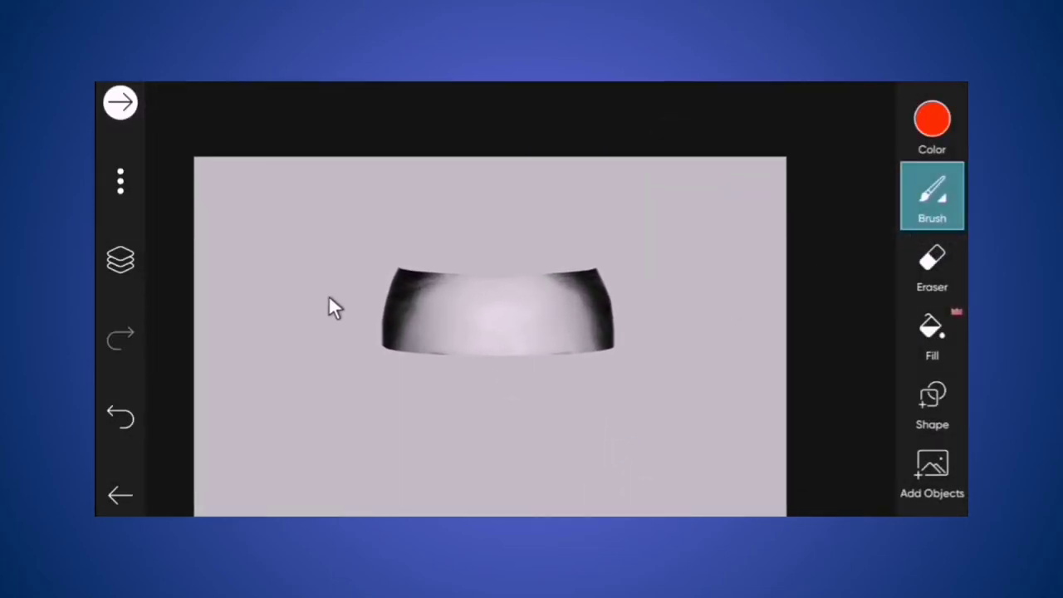
scroll(642, 307, up, 6)
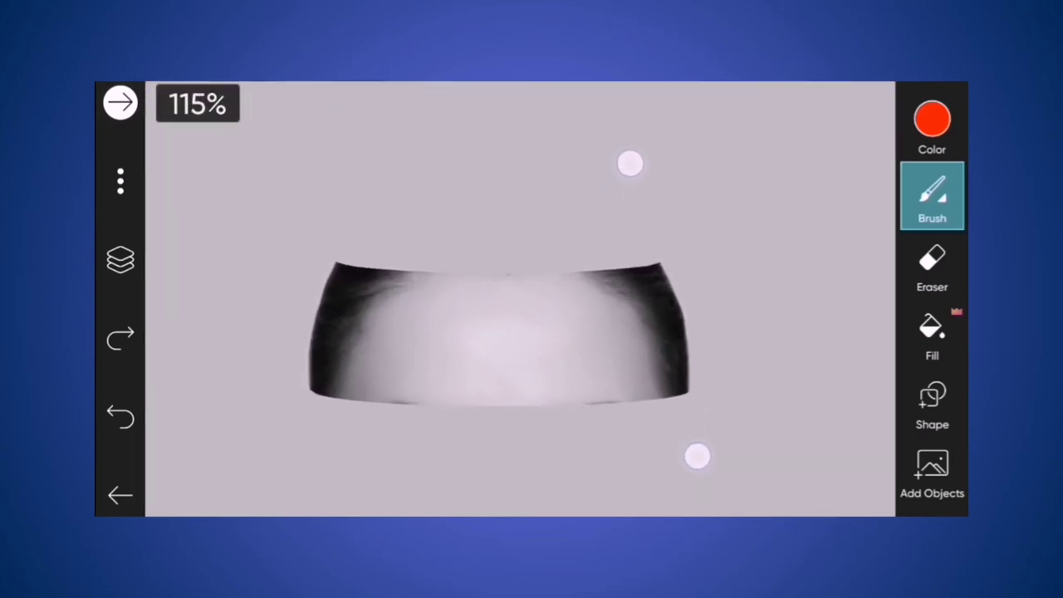
scroll(498, 333, up, 2)
drag(690, 183, 268, 230)
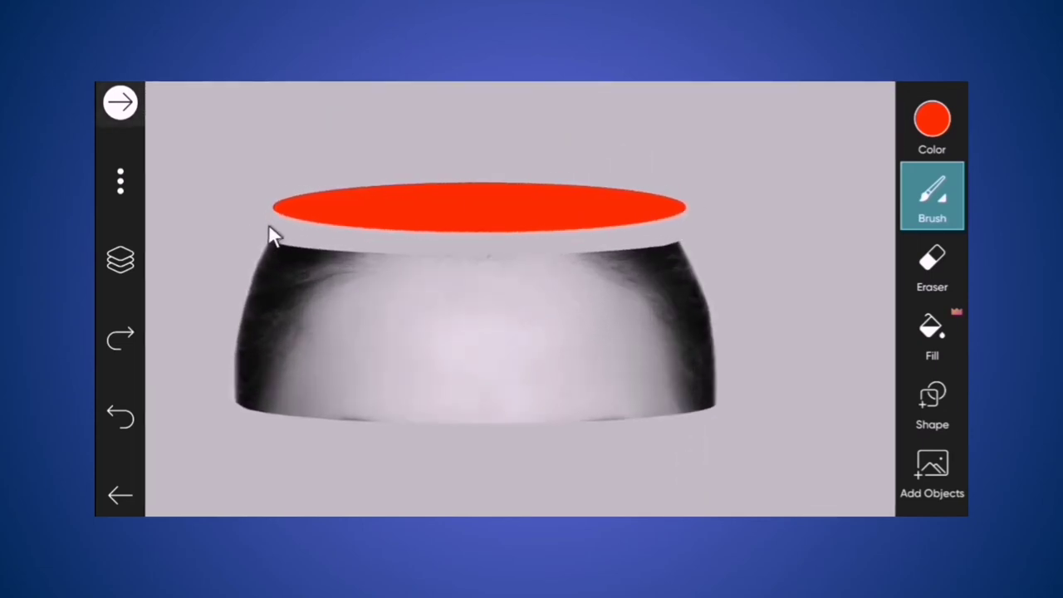
drag(383, 214, 381, 235)
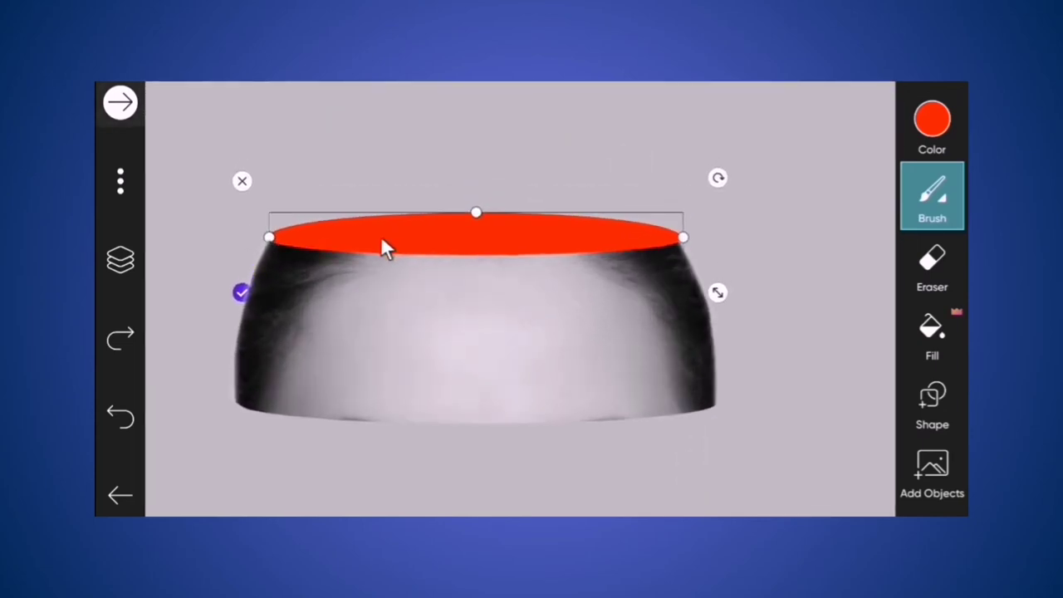
click(725, 235)
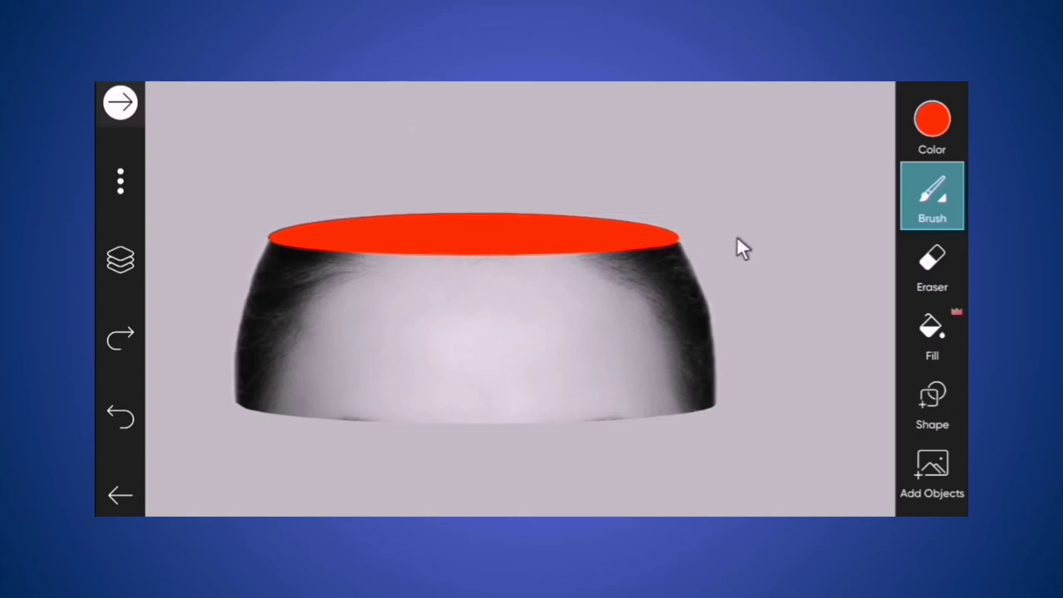
Reselect the red ellipse and fine-tune its fit against the forehead slice's upper curved edge.
click(605, 239)
drag(483, 244, 483, 261)
click(847, 255)
scroll(740, 289, down, 5)
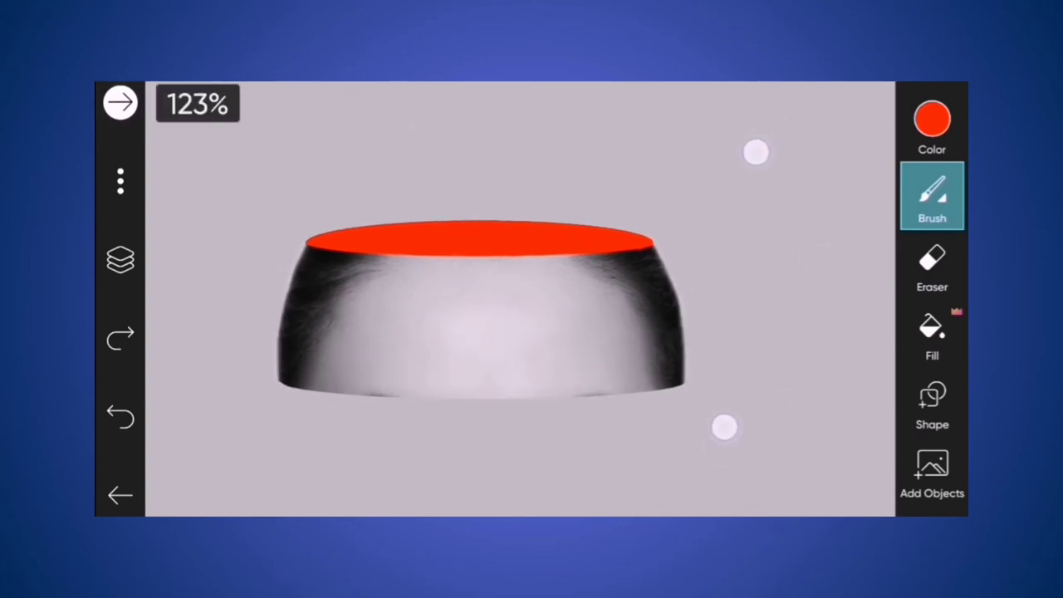
Merge the forehead slice layer with the red ellipse layer beneath it.
scroll(736, 287, down, 4)
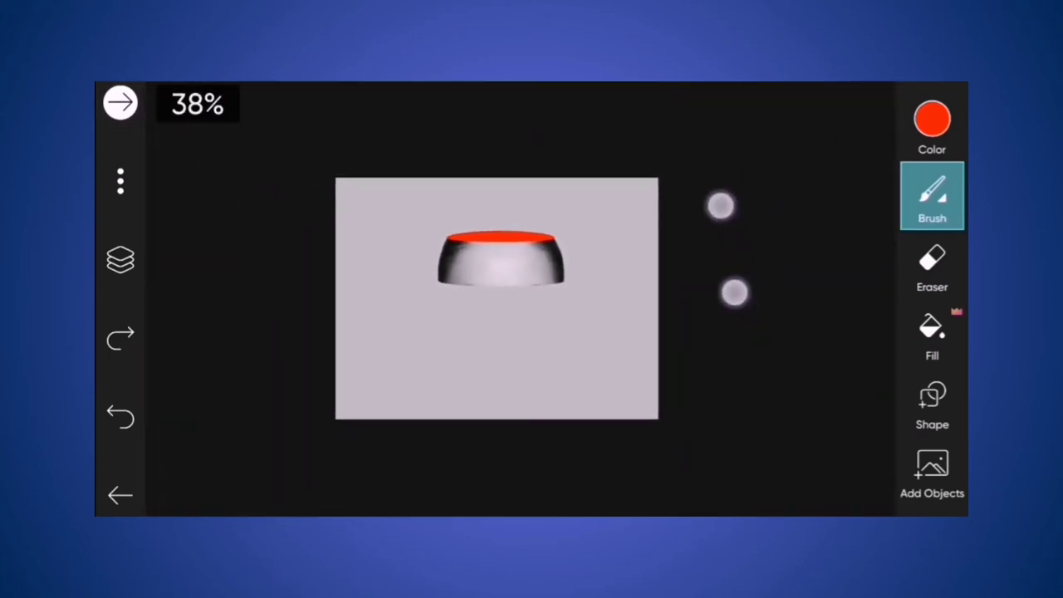
click(121, 263)
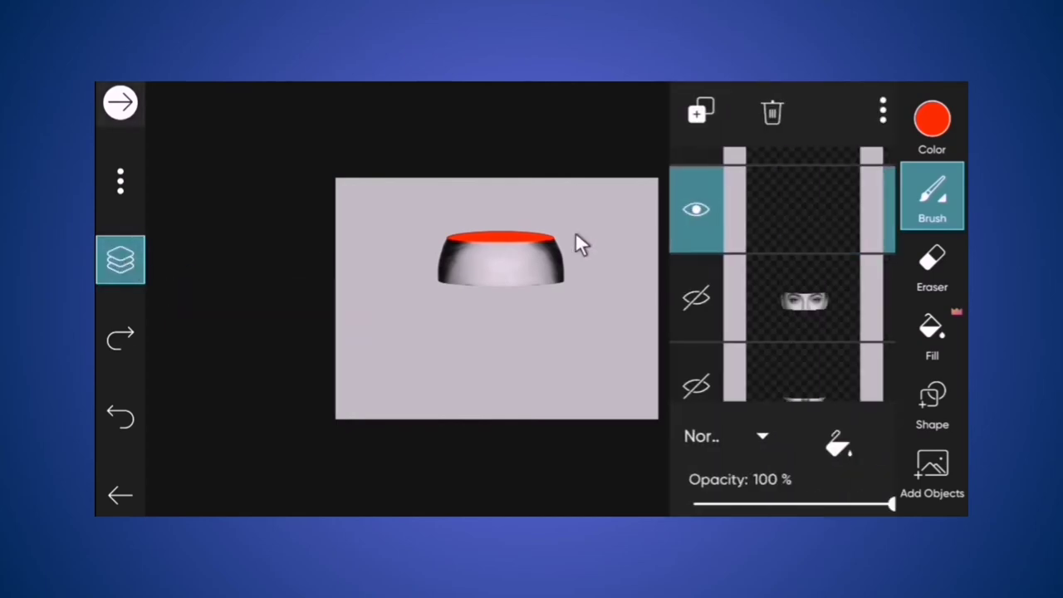
scroll(851, 246, up, 1)
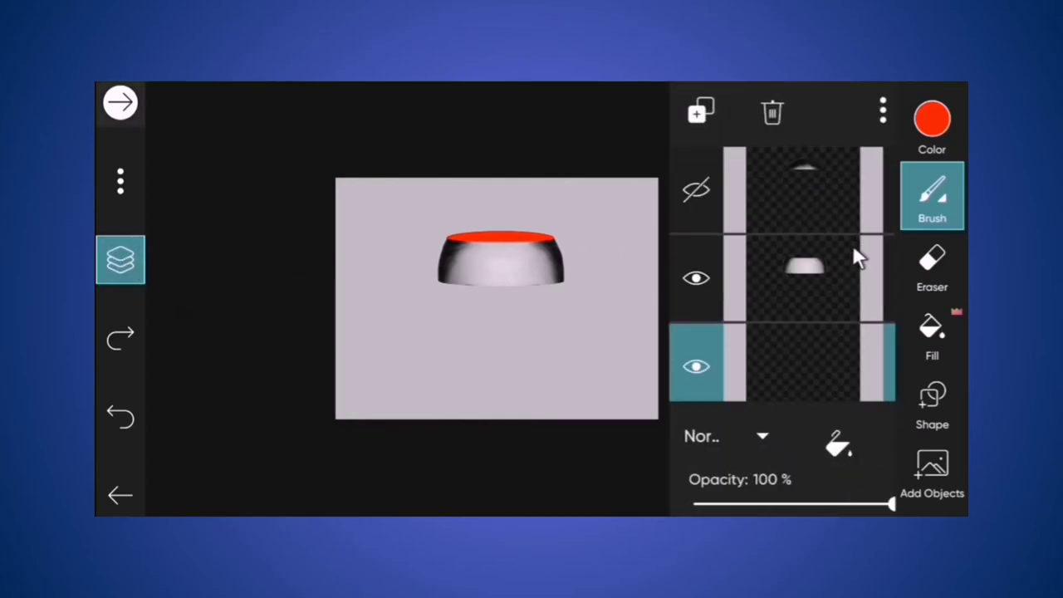
click(831, 282)
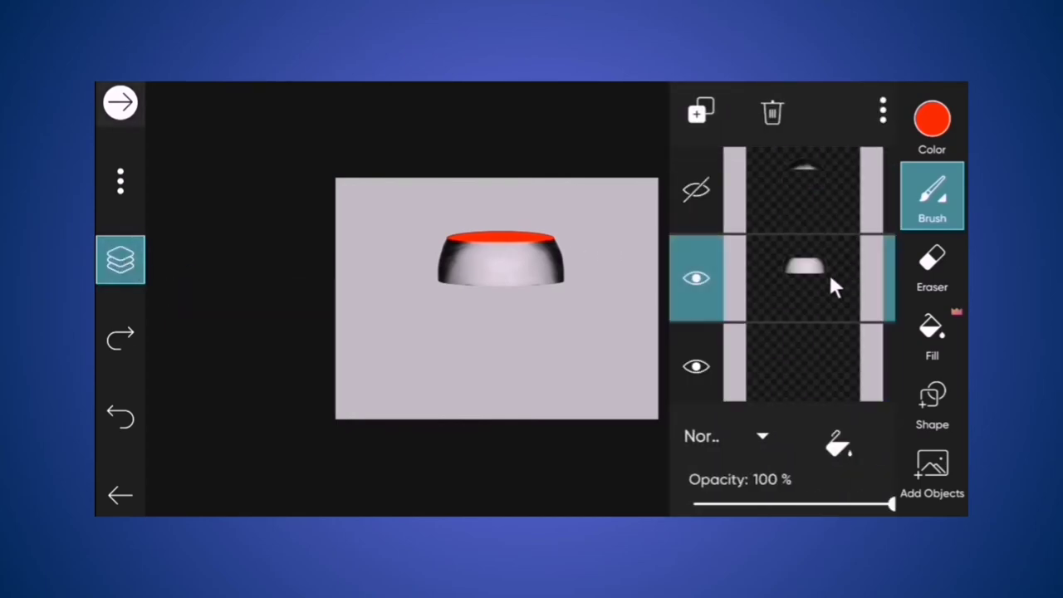
click(883, 112)
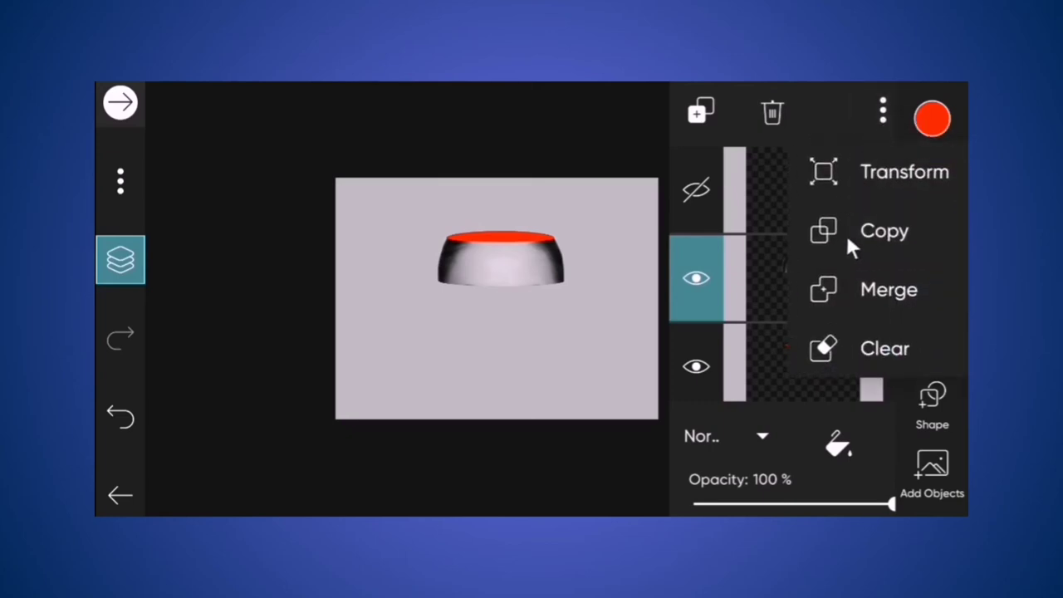
click(882, 287)
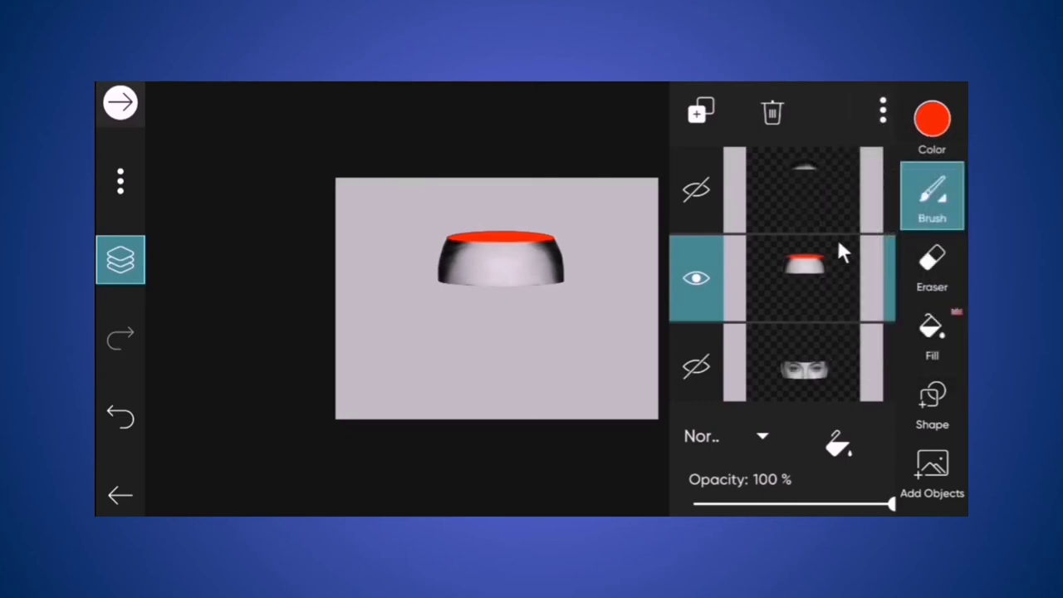
Add an empty layer and place it directly below the eye slice layer.
scroll(809, 363, down, 1)
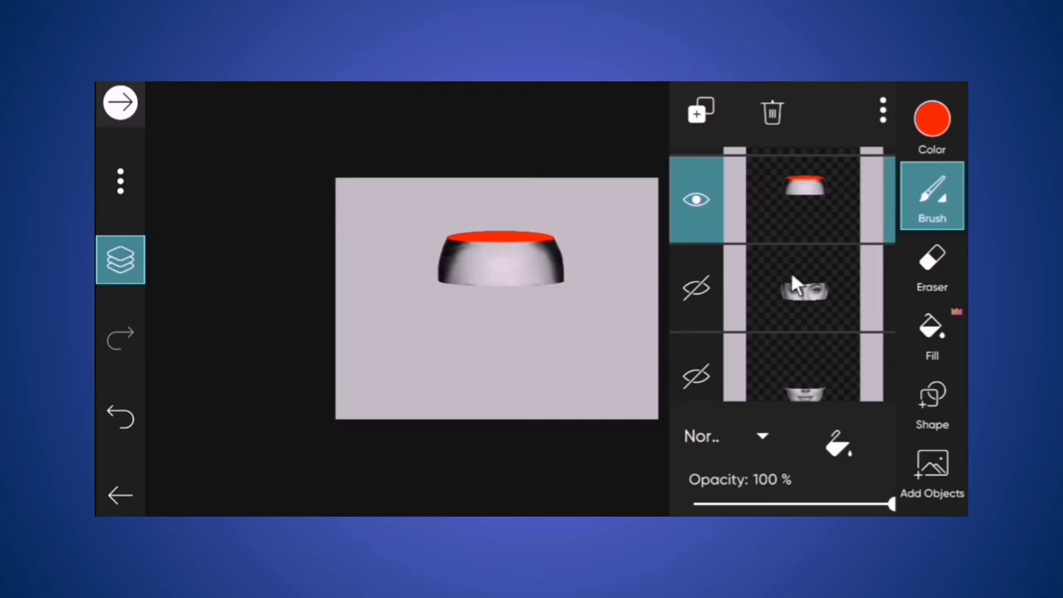
click(700, 110)
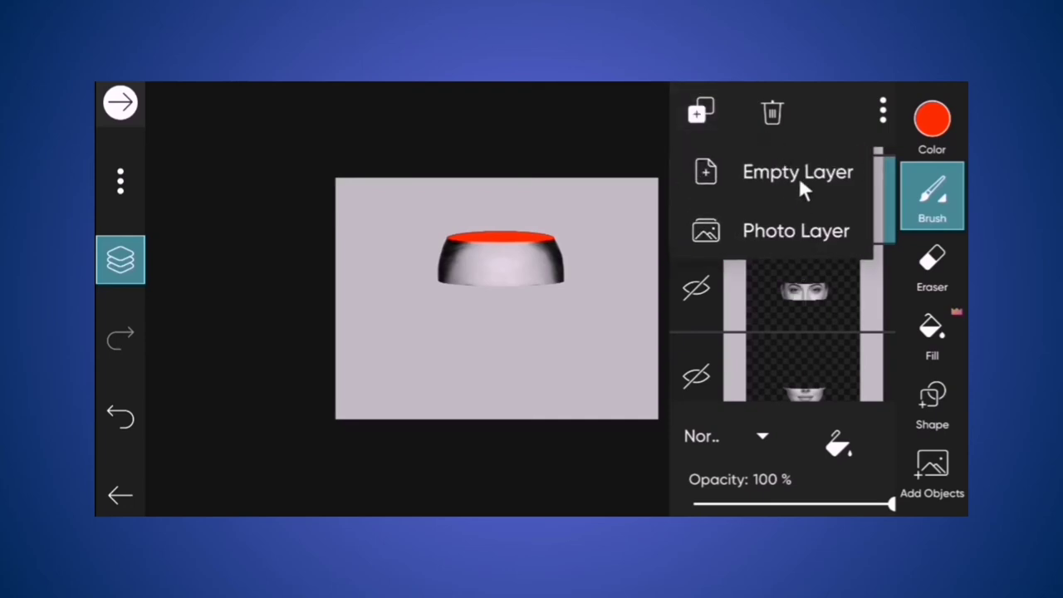
click(802, 174)
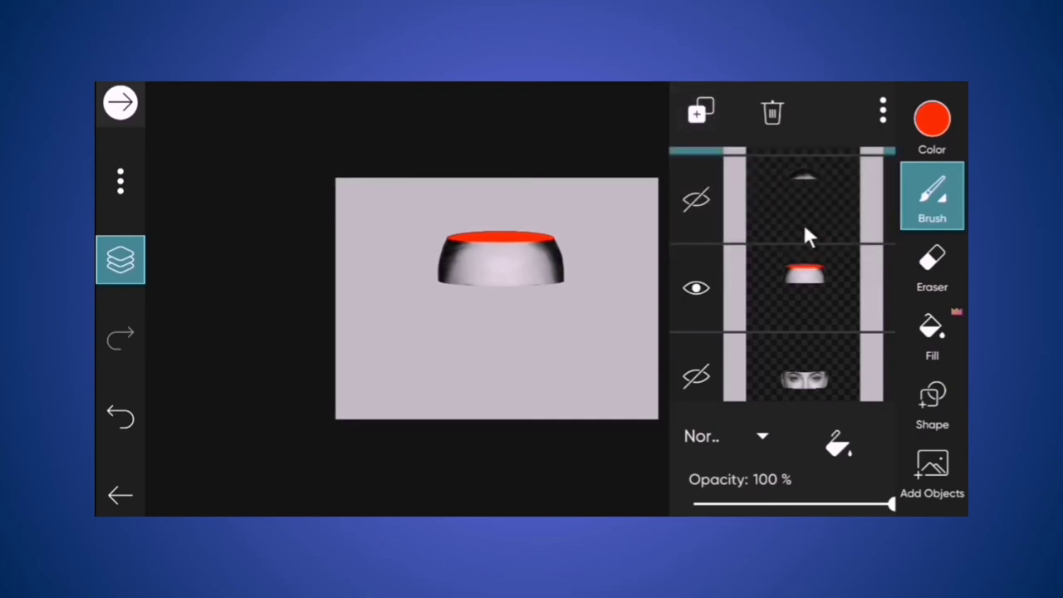
drag(807, 218, 814, 339)
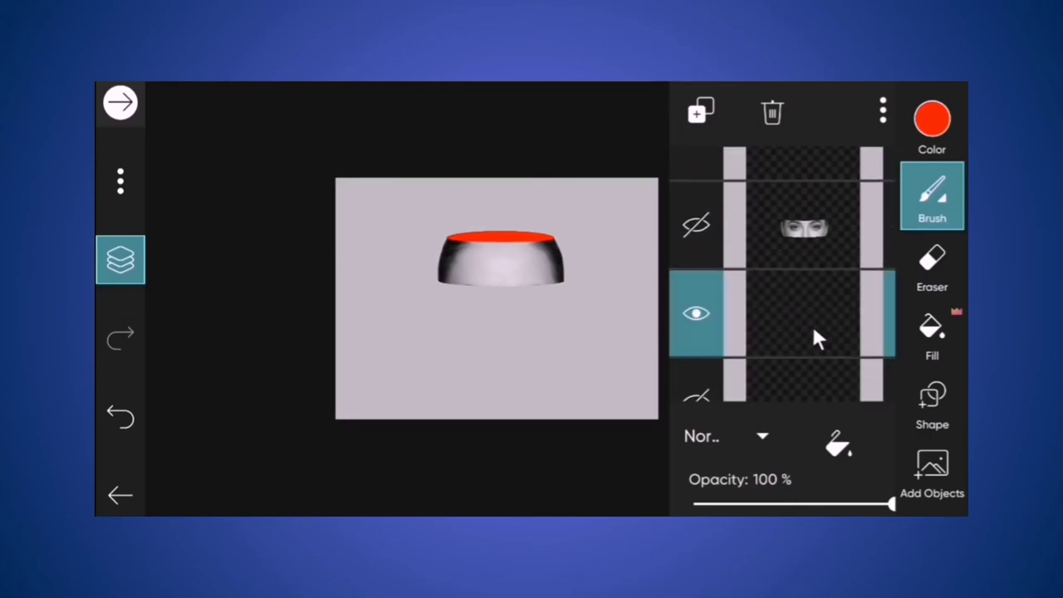
Show the eye slice and hide the forehead slice, keeping the empty layer below the eyes active.
click(696, 223)
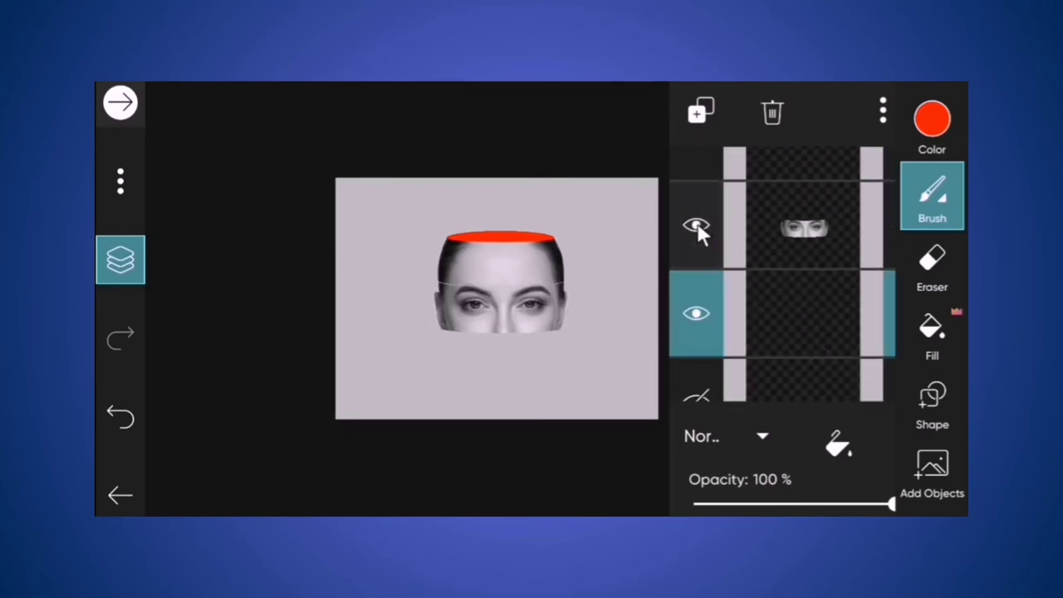
click(706, 285)
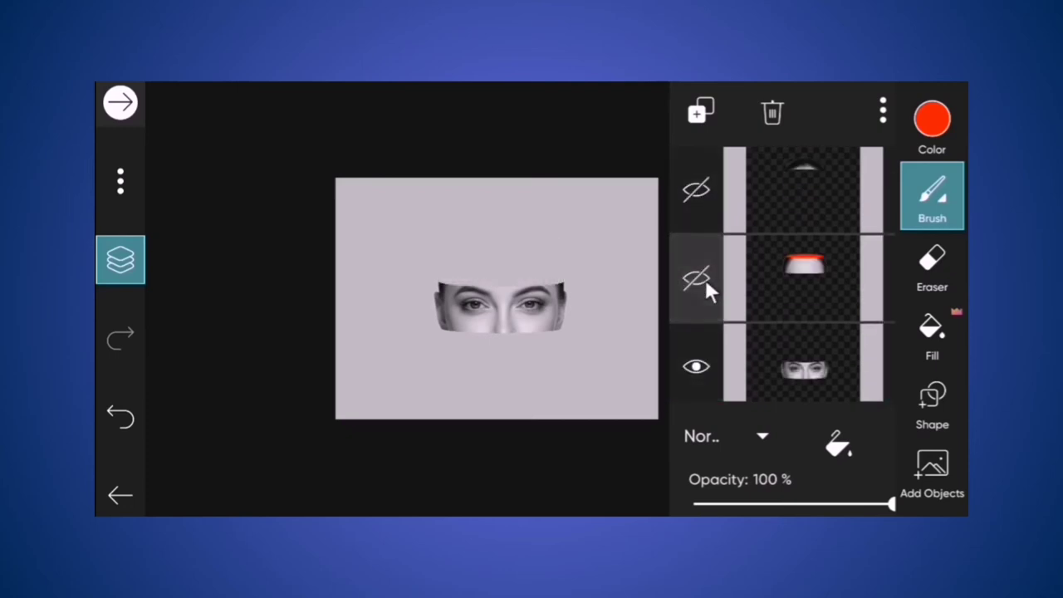
scroll(781, 301, down, 2)
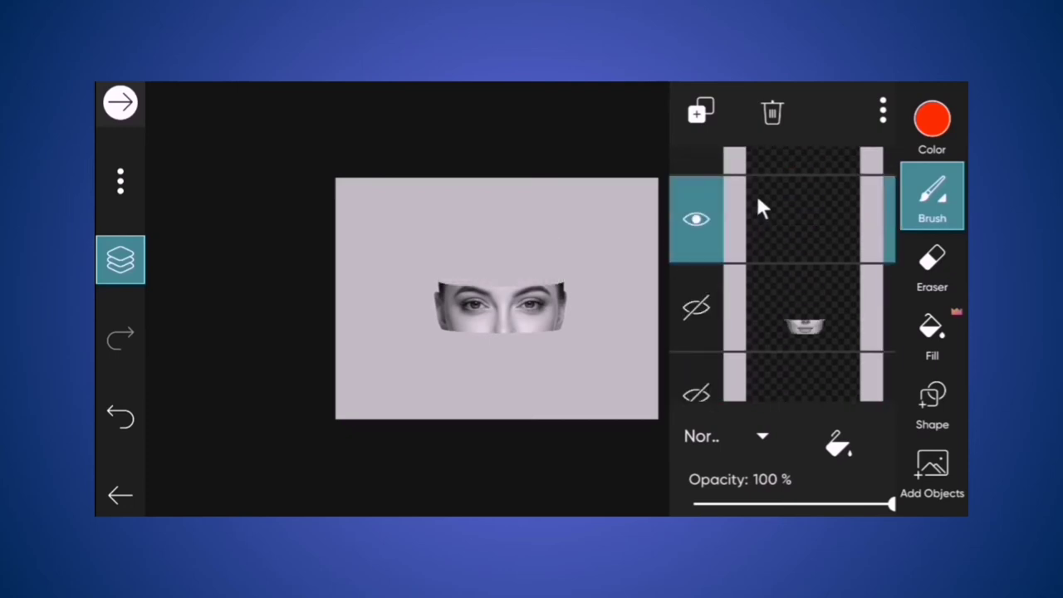
click(120, 262)
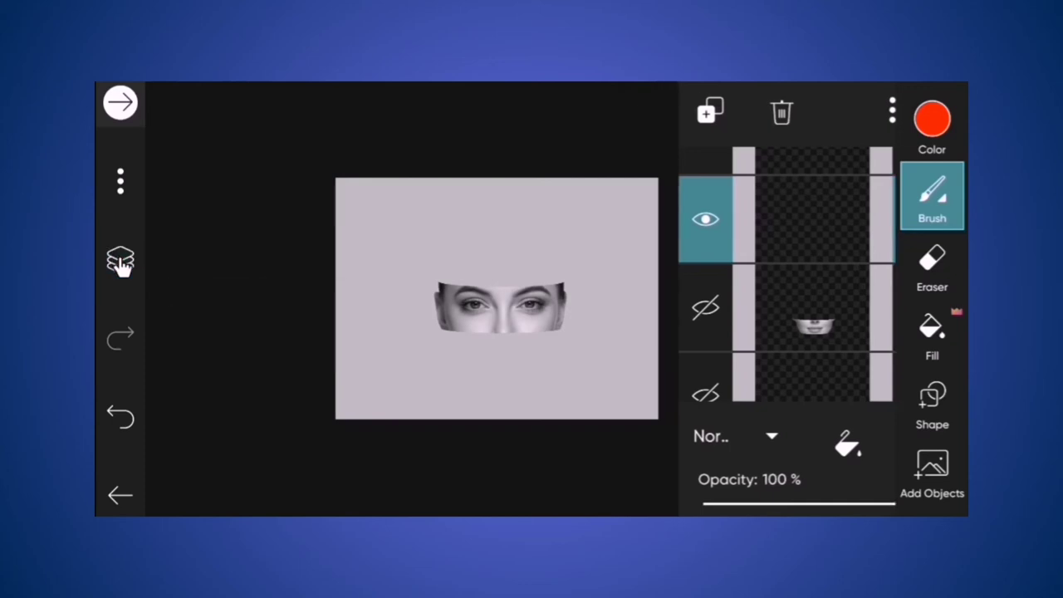
Set the drawing color to deep blue with hue 253, saturation 88 and brightness 70.
click(930, 119)
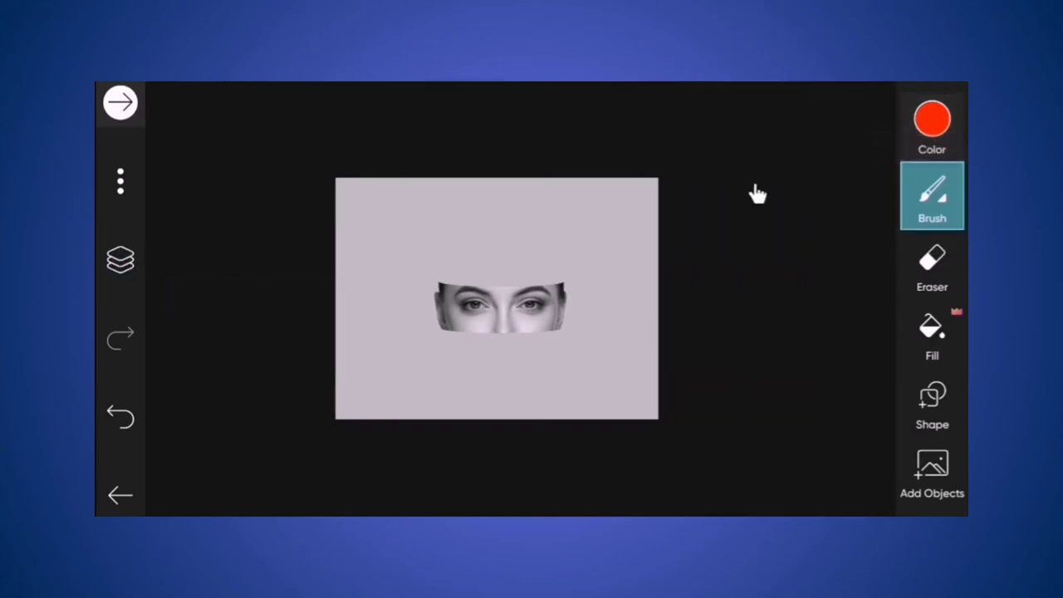
click(357, 429)
click(430, 359)
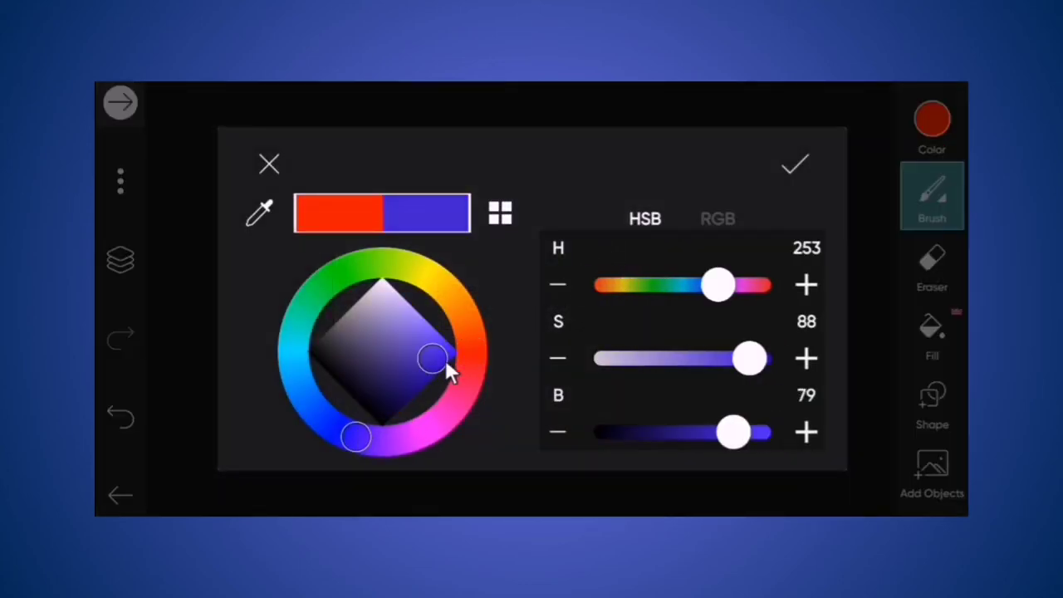
drag(733, 433, 715, 439)
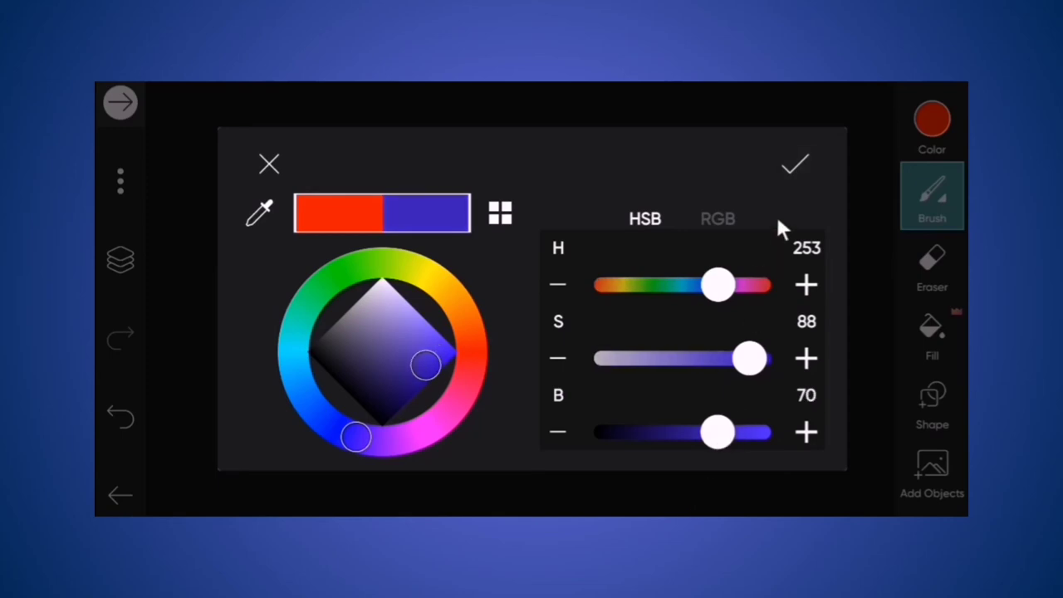
click(793, 166)
Draw a flat blue ellipse across the full width of the eye slice's upper edge as its cut surface.
scroll(528, 300, up, 5)
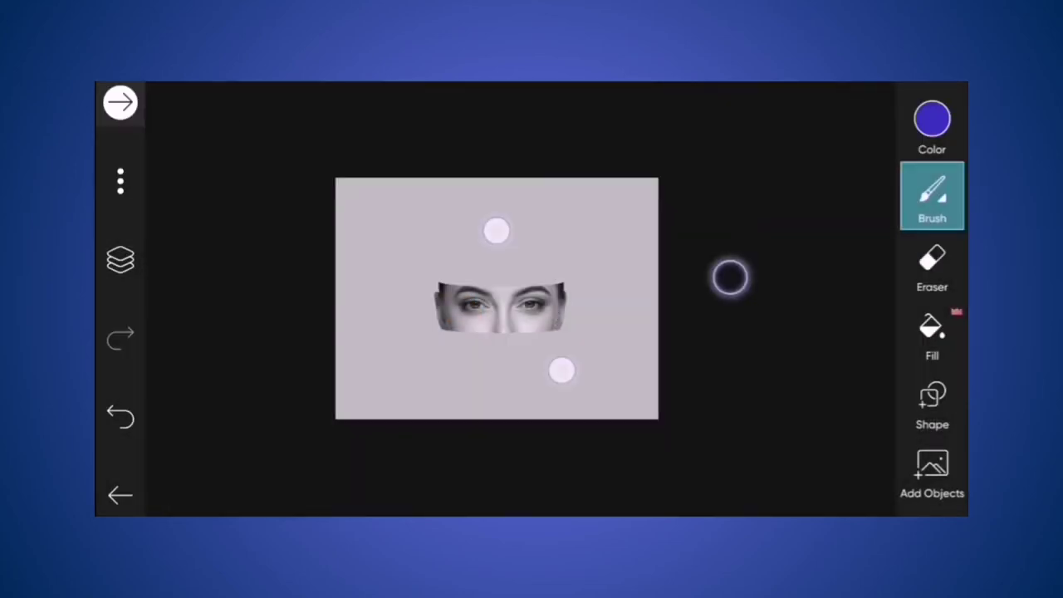
mouse_move(581, 264)
mouse_down()
mouse_move(316, 291)
mouse_move(328, 287)
mouse_up()
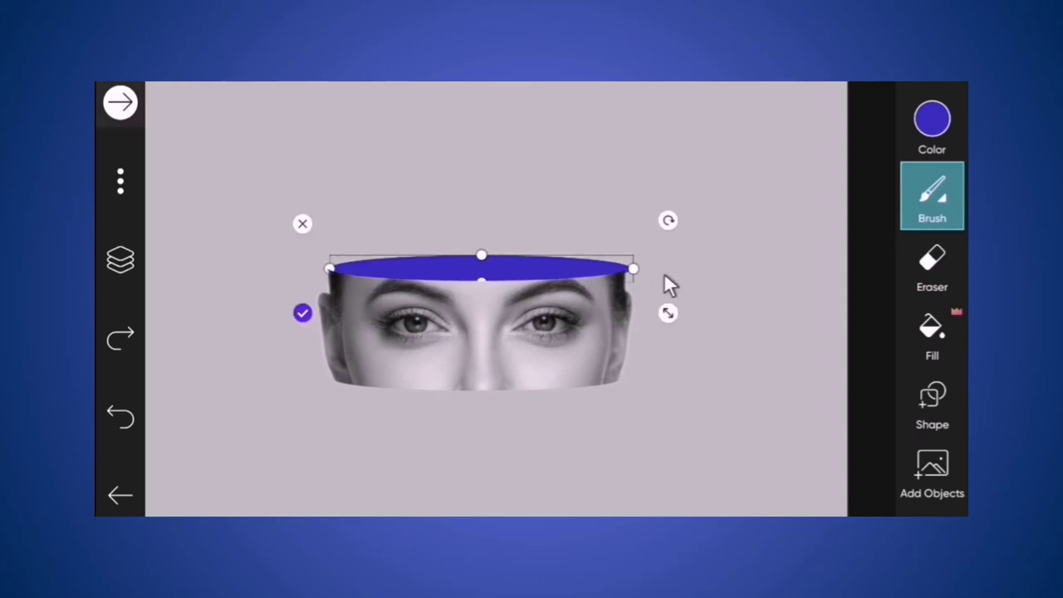
scroll(714, 340, down, 5)
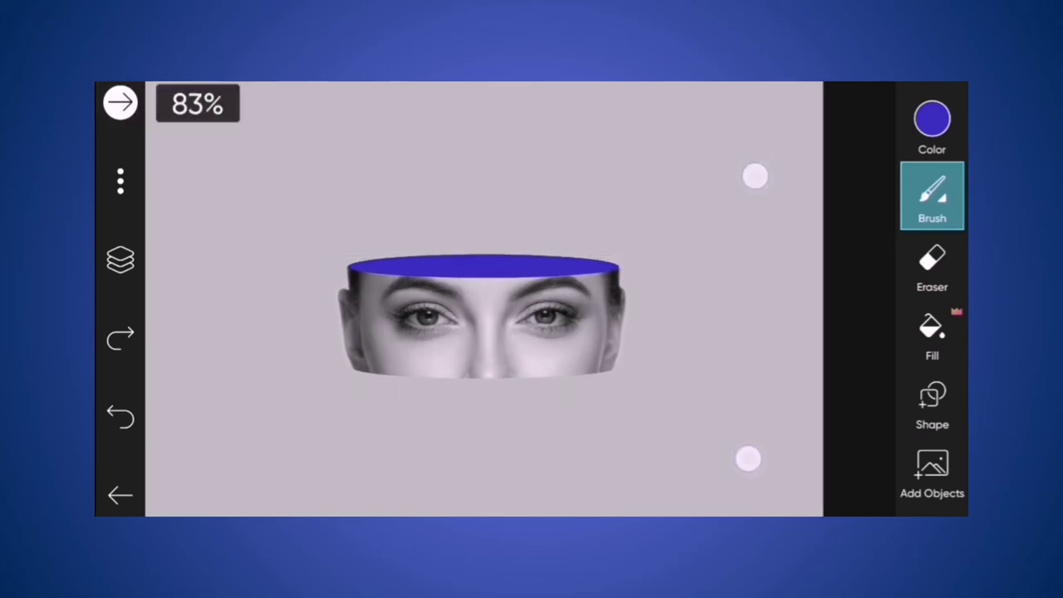
scroll(714, 342, up, 2)
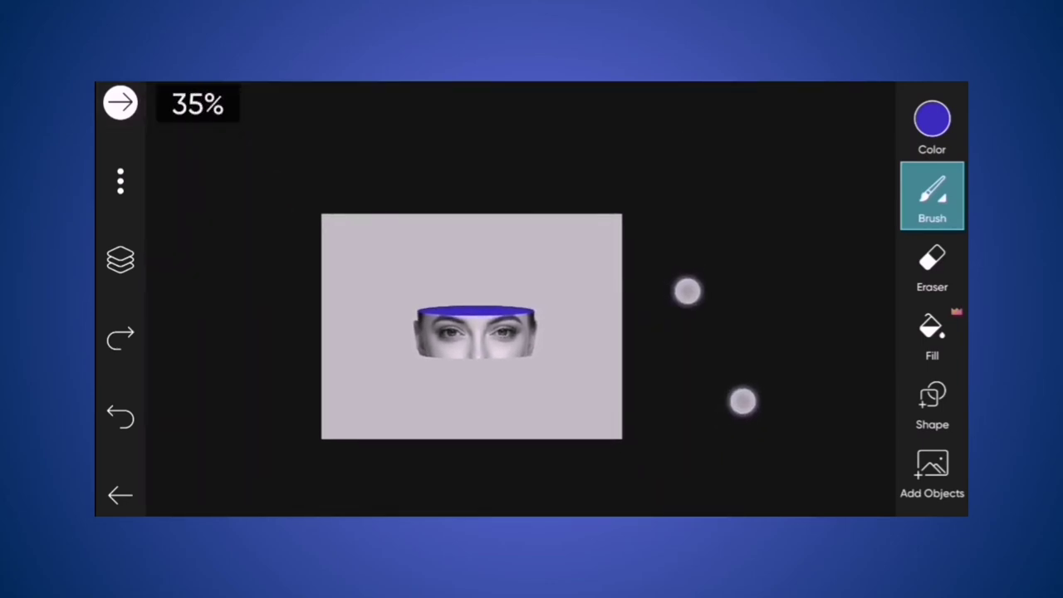
Merge the eye slice layer with the blue ellipse layer beneath it.
click(120, 260)
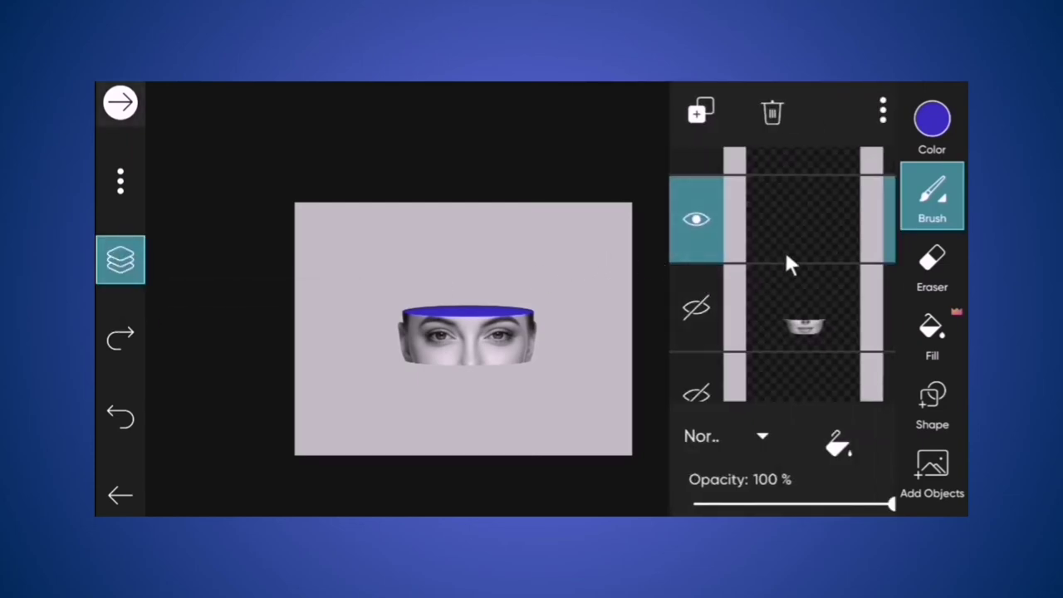
scroll(787, 264, up, 2)
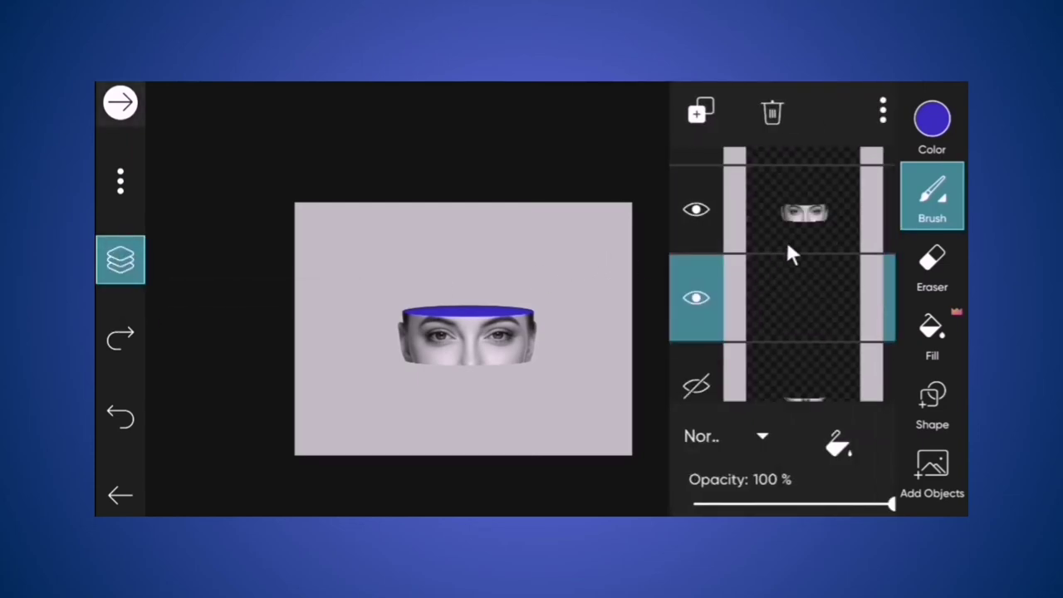
click(795, 241)
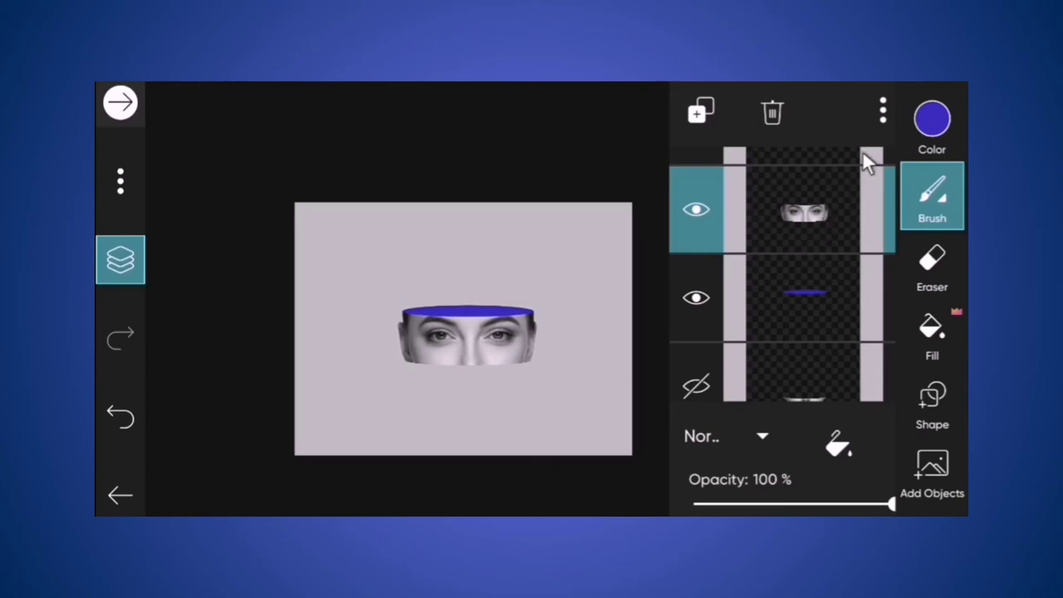
click(882, 110)
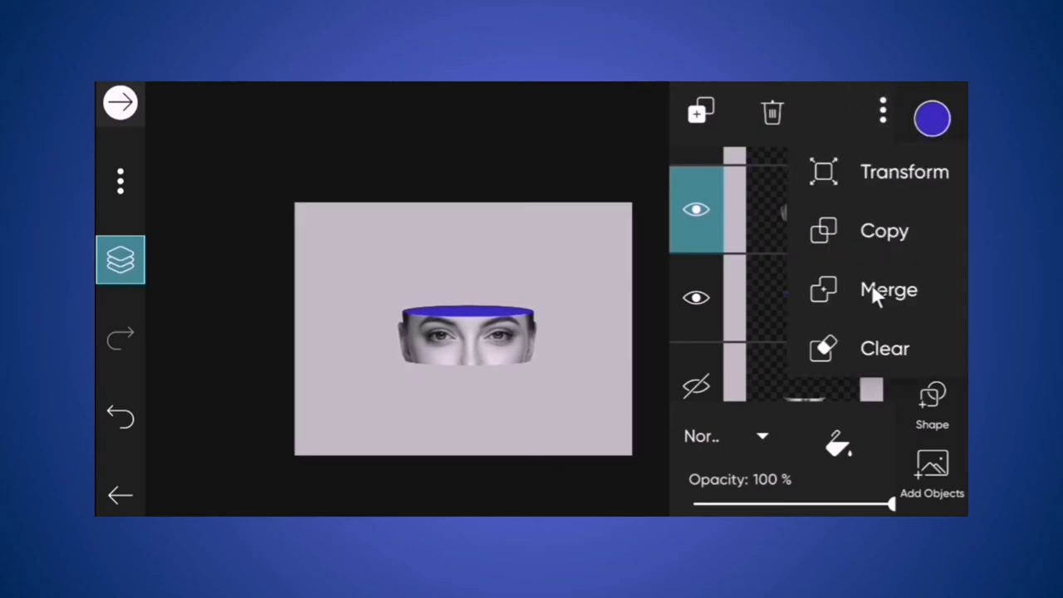
click(874, 289)
Show the forehead slice briefly above the eye slice to compare them, and hide both slices.
scroll(838, 266, up, 2)
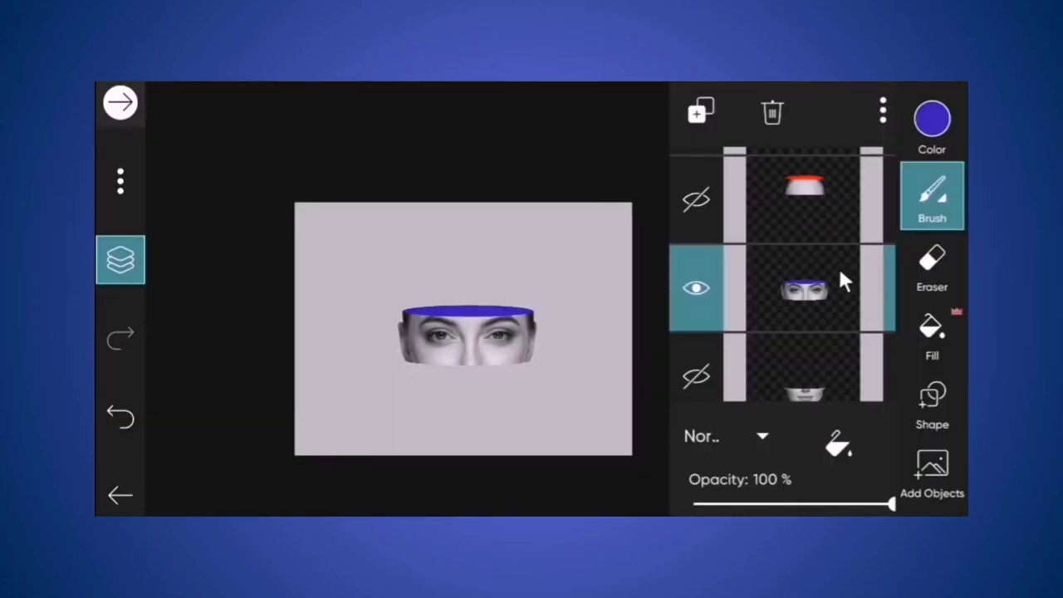
click(696, 200)
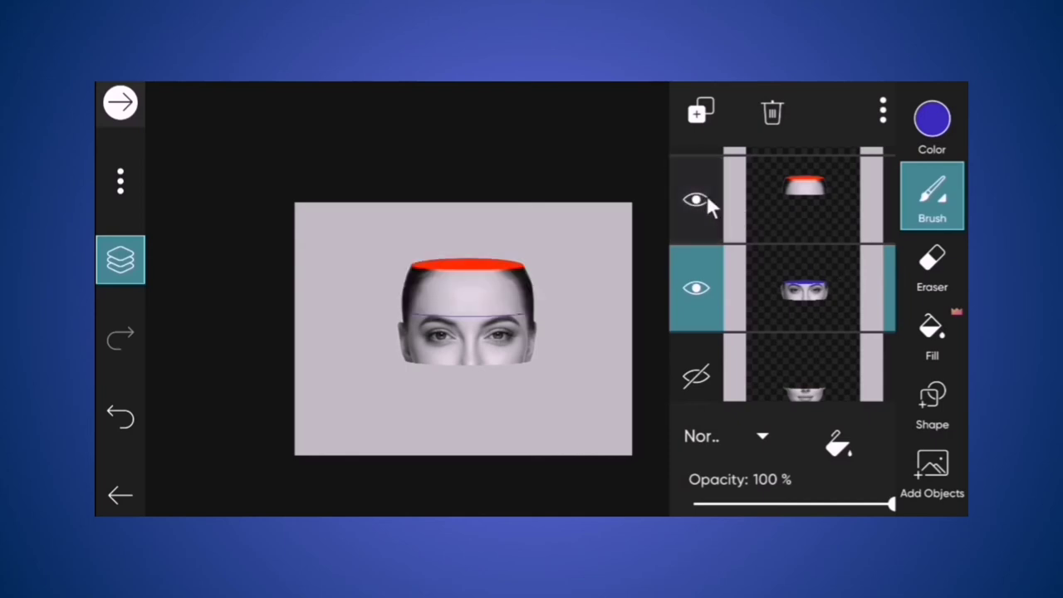
click(708, 206)
click(709, 290)
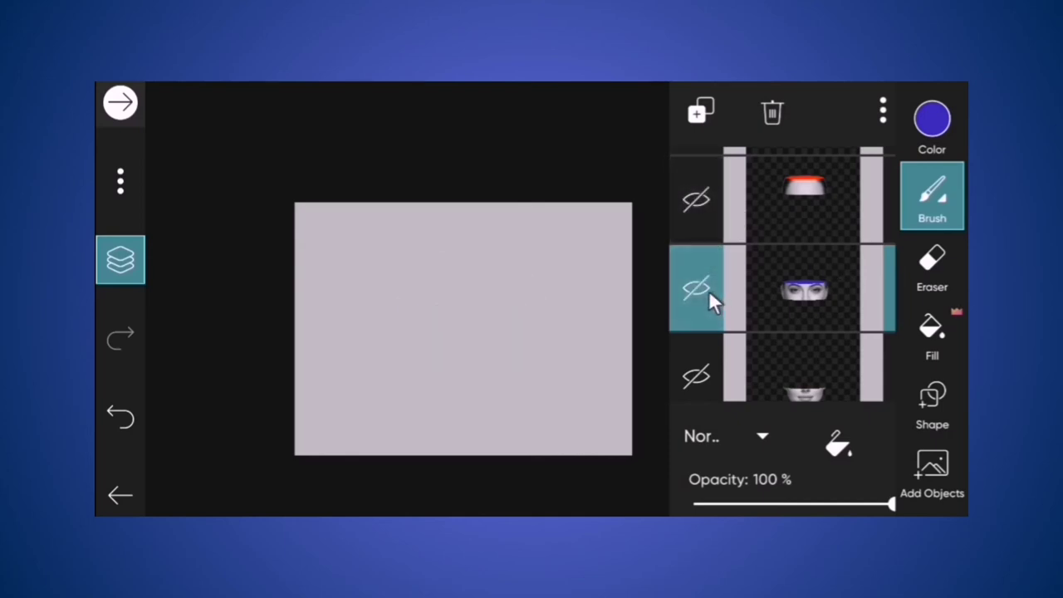
Add an empty layer directly below the nose-and-mouth slice layer and make that slice visible.
scroll(708, 290, down, 2)
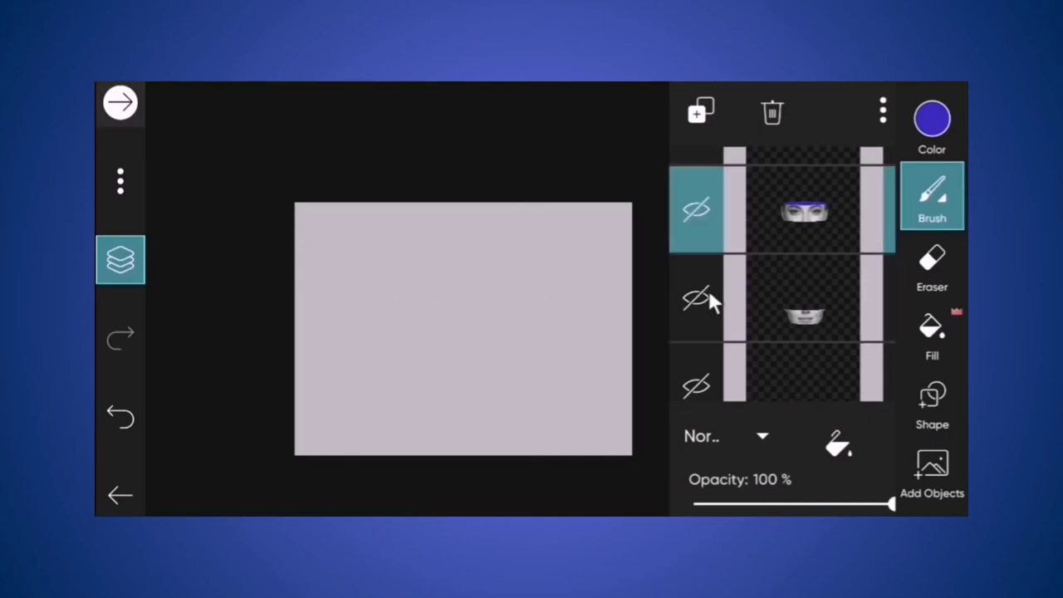
click(700, 110)
click(786, 172)
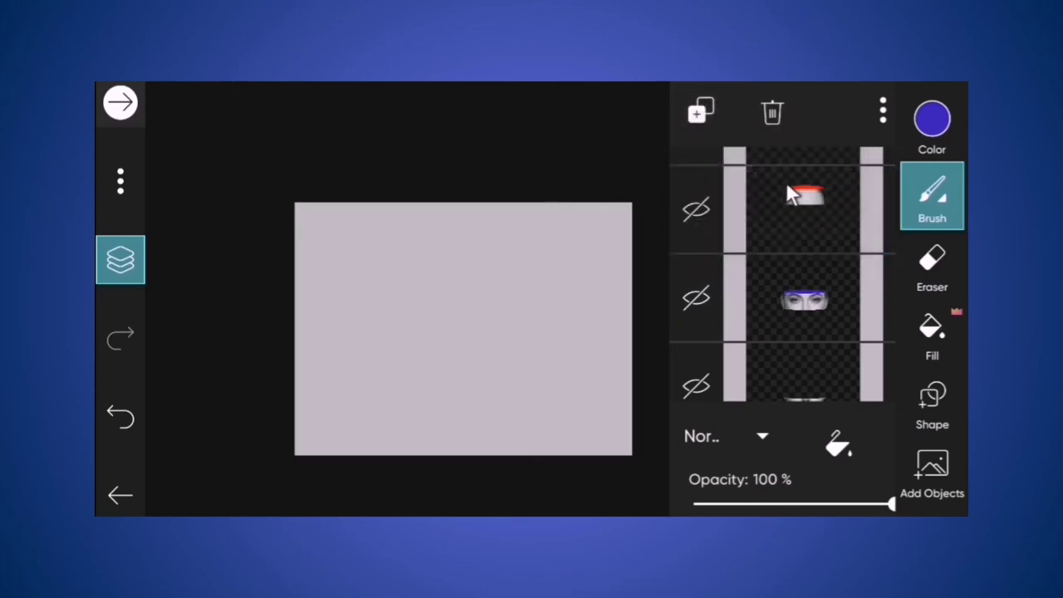
drag(784, 179, 795, 326)
click(697, 235)
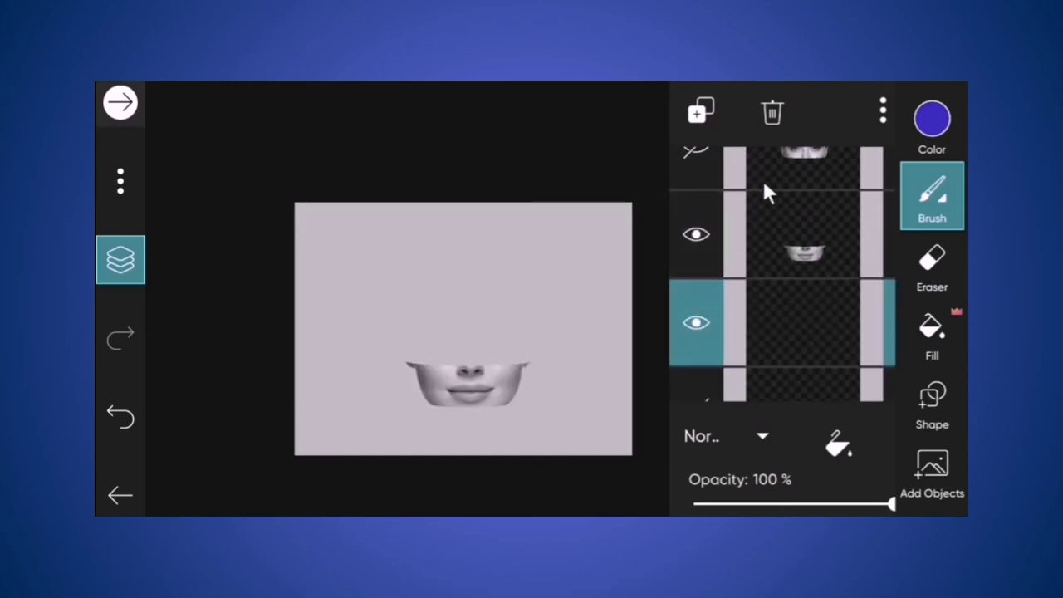
click(113, 258)
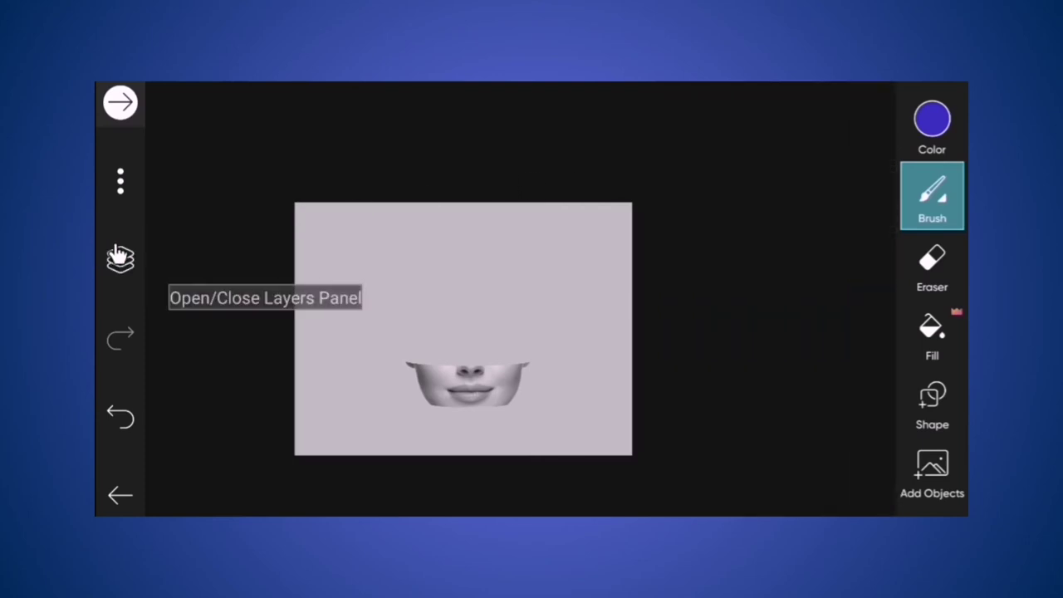
Set the drawing color to golden yellow with hue 57, saturation 88 and brightness 85.
click(933, 121)
click(430, 277)
click(429, 364)
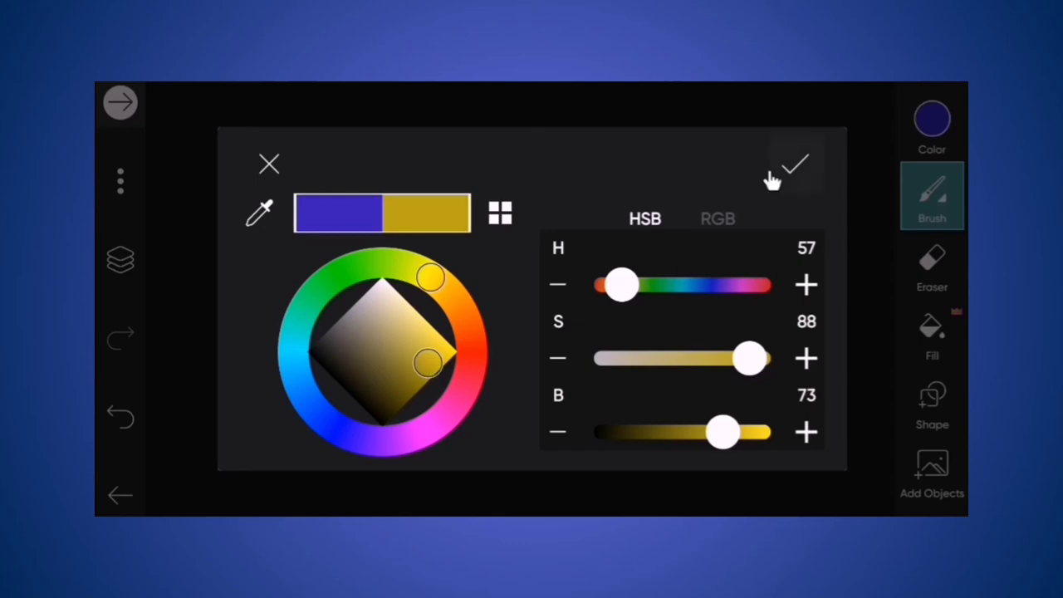
drag(723, 432, 745, 434)
click(794, 163)
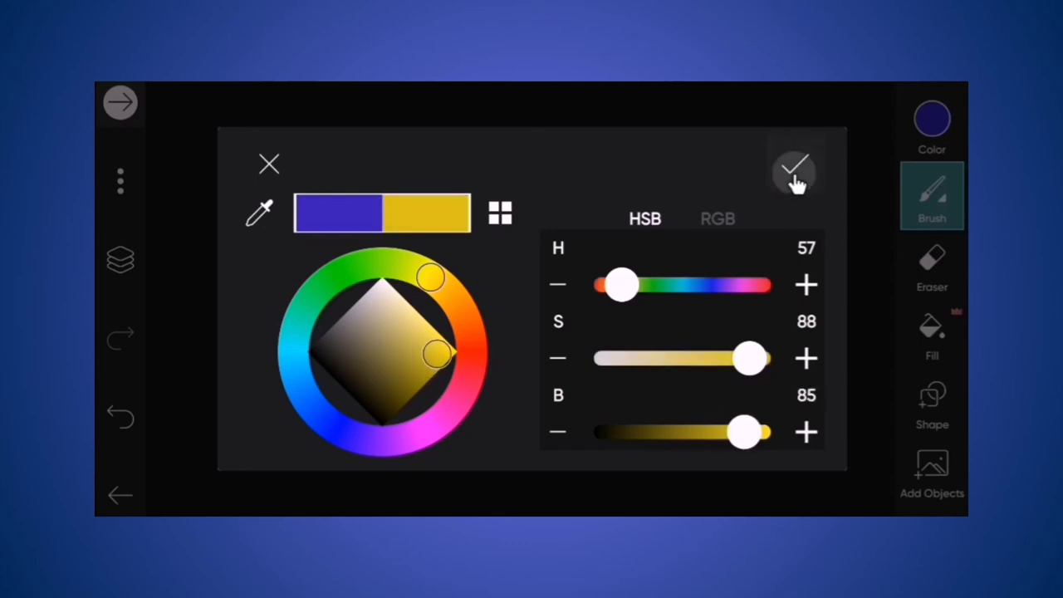
Draw a flat golden yellow ellipse as the cut surface of the nose-and-mouth slice, fitting it to the slice's full width.
scroll(489, 336, up, 5)
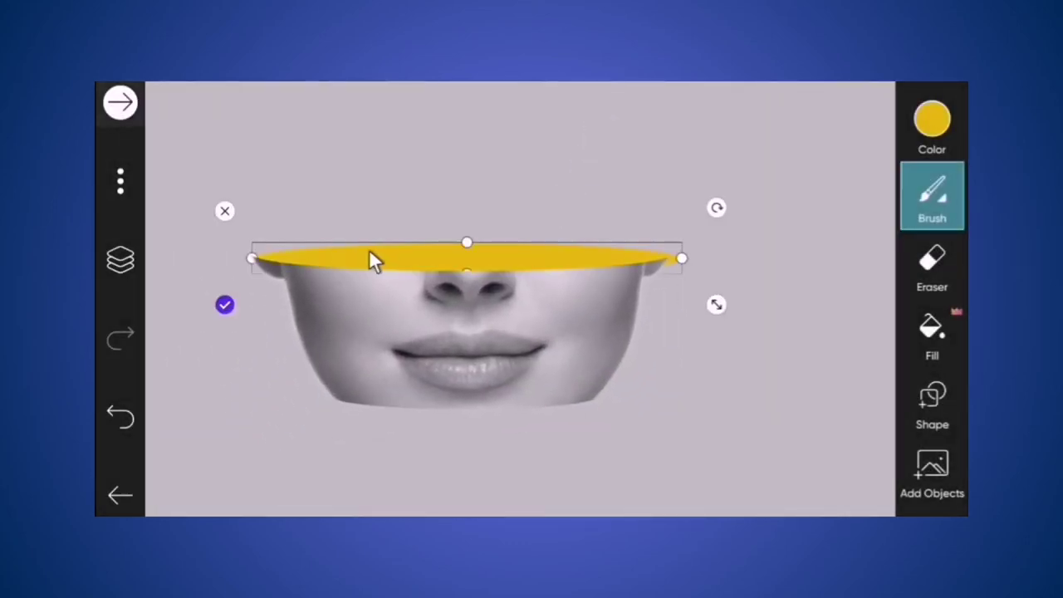
drag(368, 250, 369, 246)
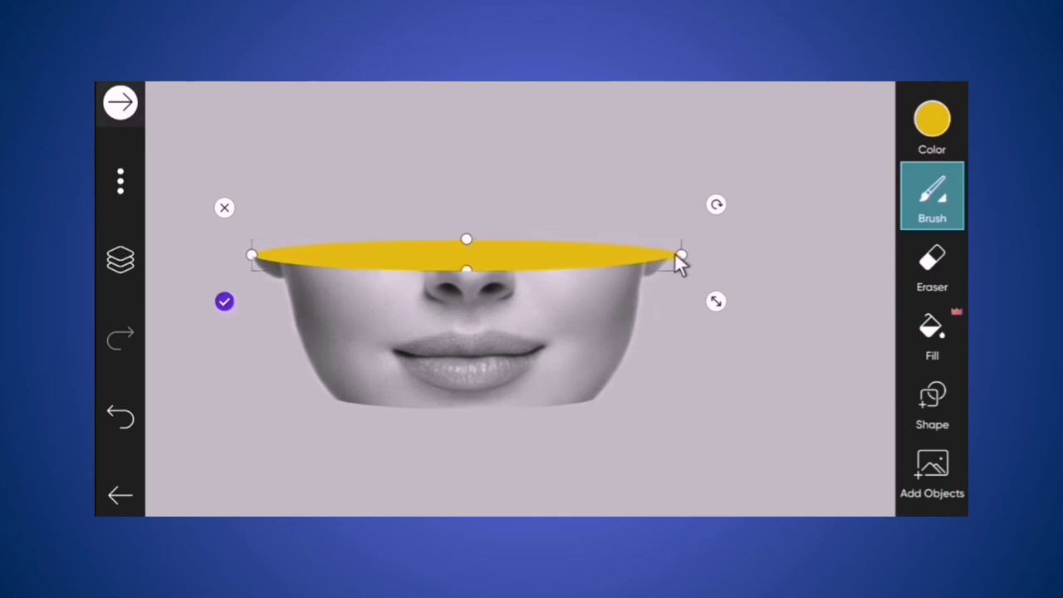
click(700, 254)
scroll(758, 286, down, 1)
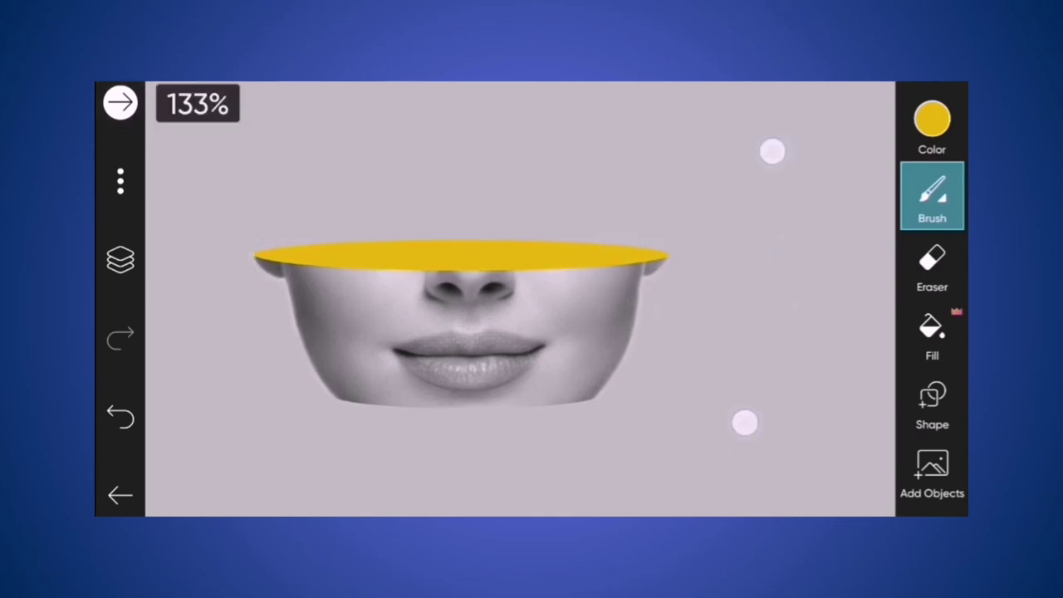
scroll(758, 287, down, 5)
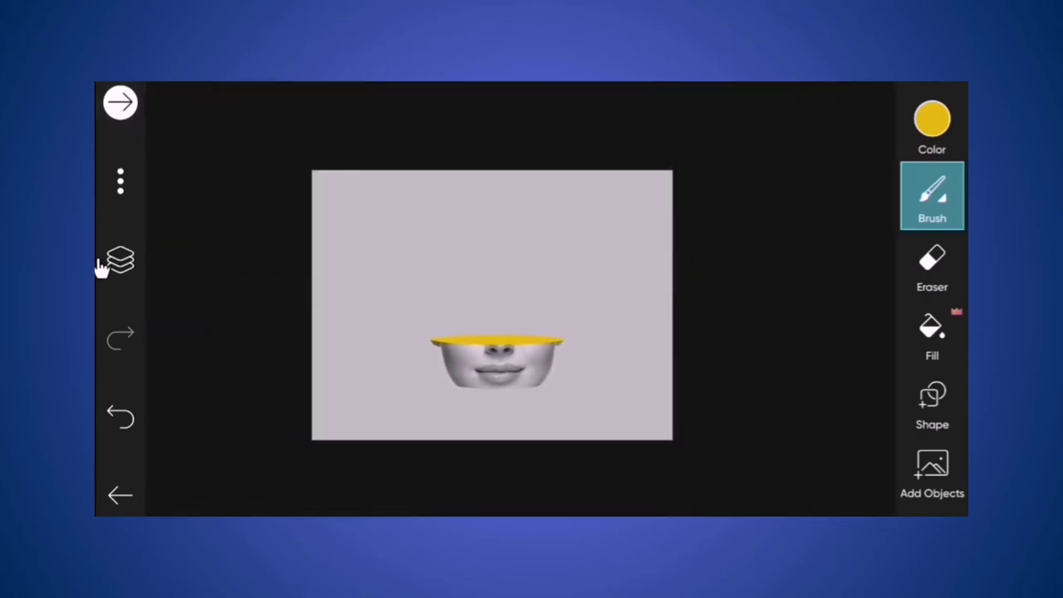
Merge the nose-and-mouth slice layer with the yellow ellipse layer beneath it.
click(116, 260)
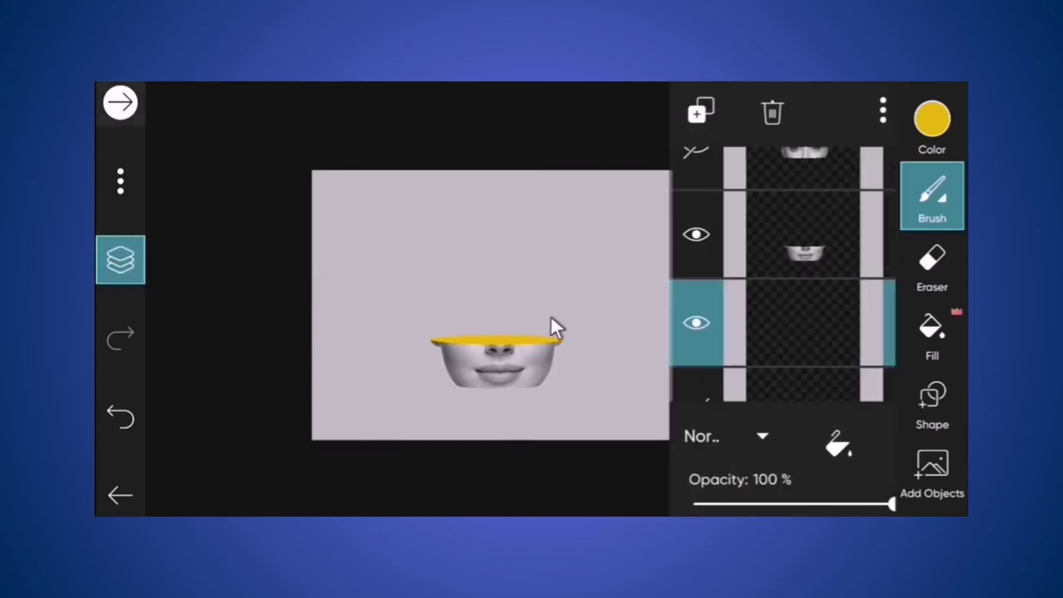
click(804, 253)
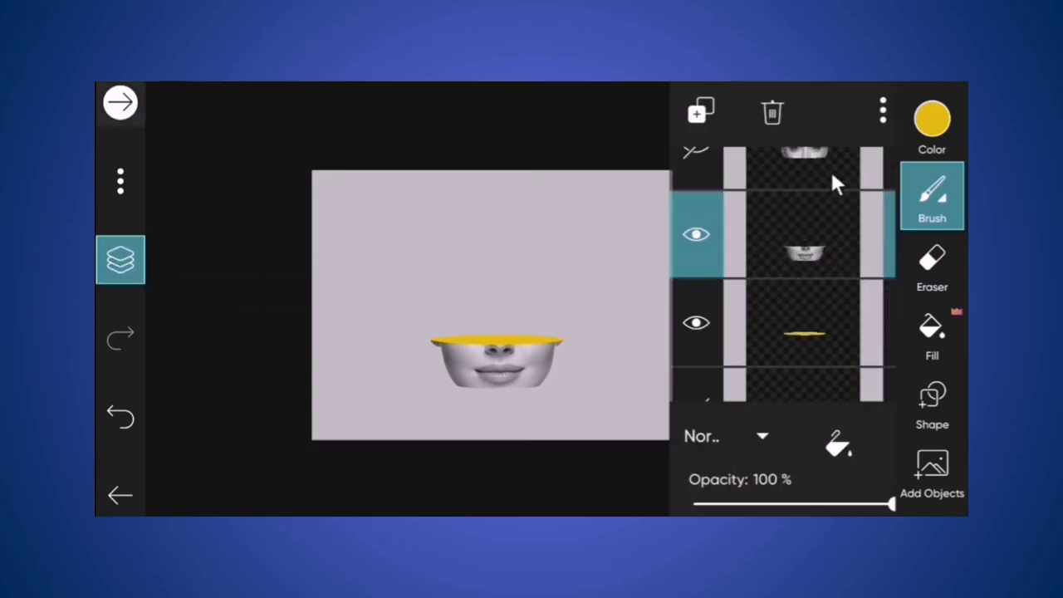
click(879, 122)
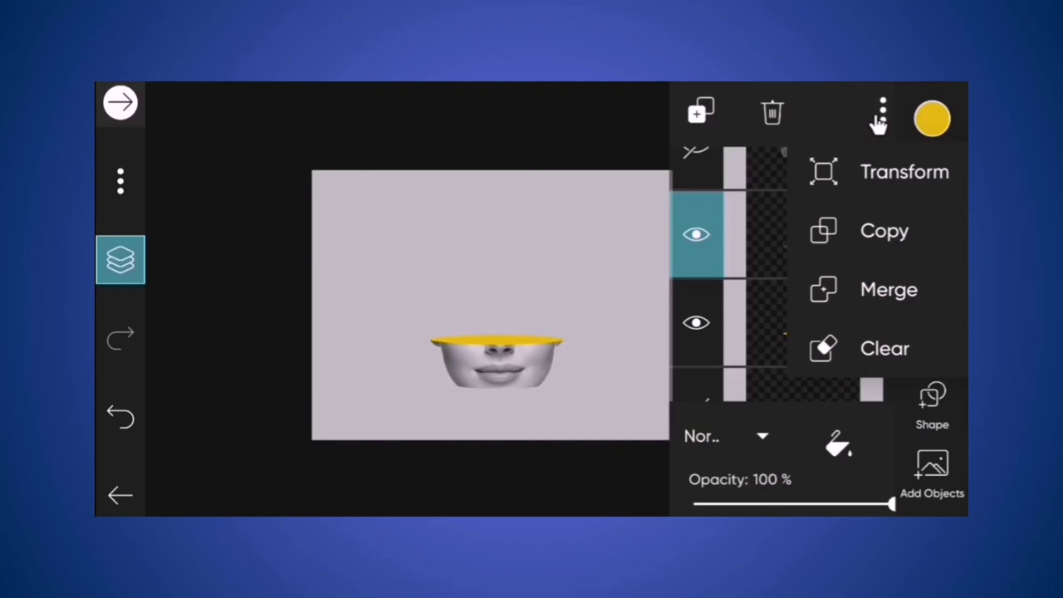
click(878, 291)
Show the eye, forehead and hair slices above the nose-and-mouth slice to check how the stacked head fits together.
click(704, 232)
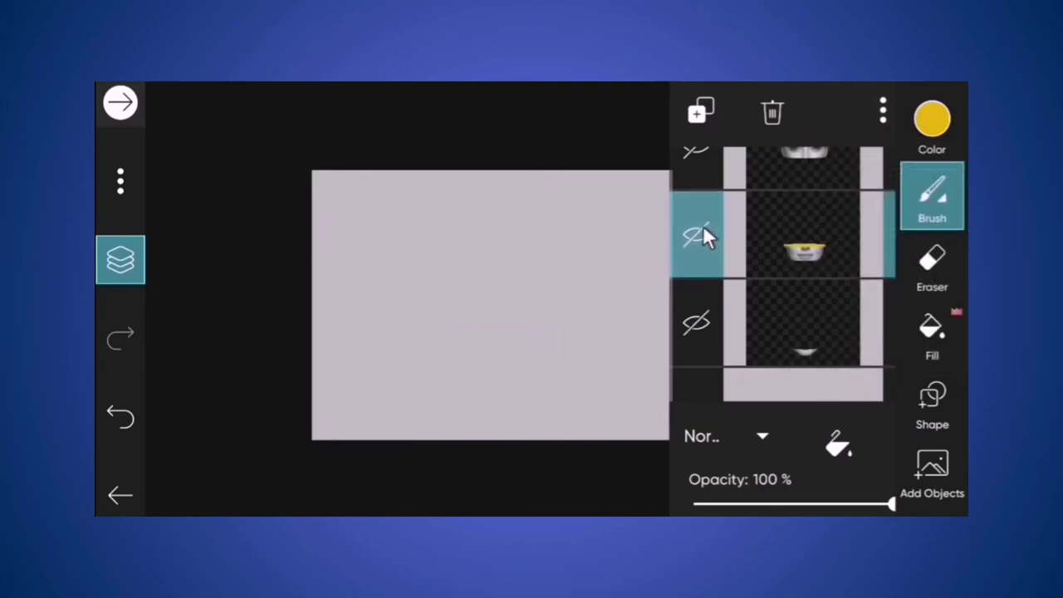
click(705, 233)
scroll(710, 252, up, 2)
click(696, 302)
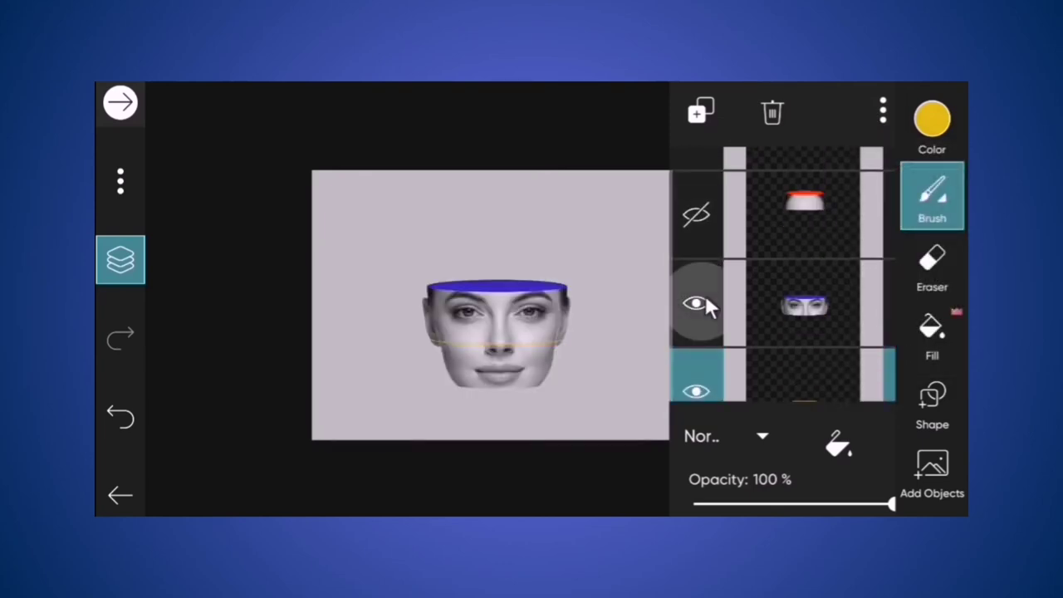
click(696, 215)
scroll(697, 237, up, 2)
click(702, 189)
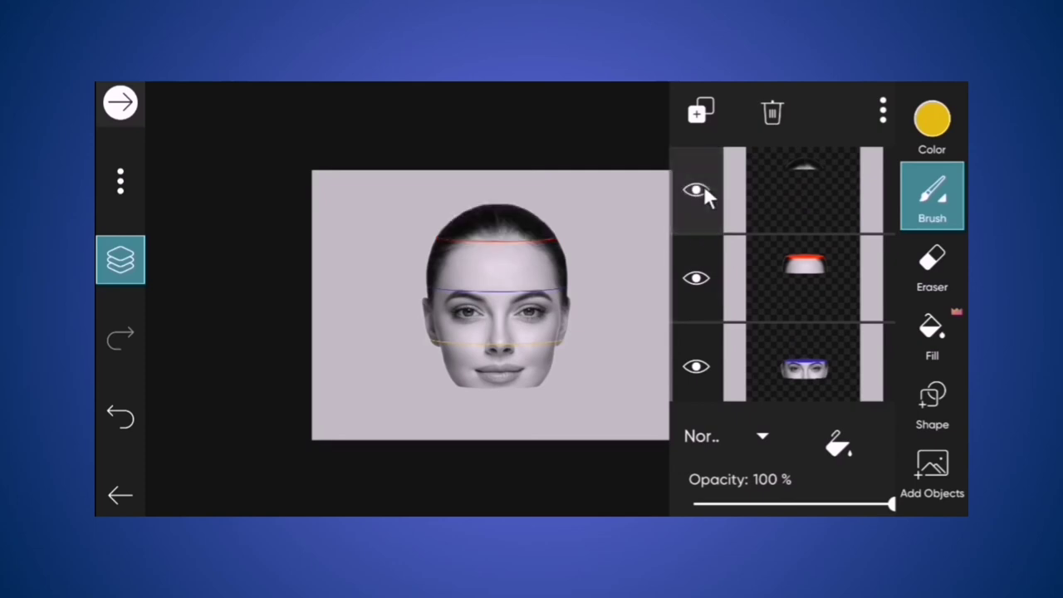
Hide the hair, forehead, eye and nose-and-mouth slice layers.
click(703, 189)
click(714, 279)
scroll(715, 277, down, 2)
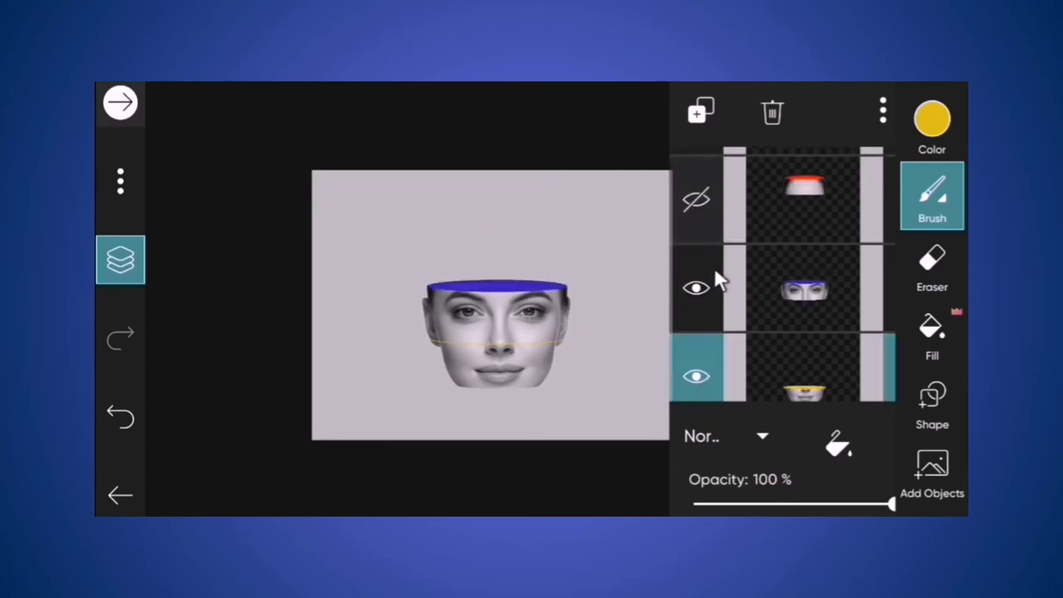
click(708, 283)
scroll(707, 287, down, 1)
click(709, 285)
scroll(708, 281, down, 1)
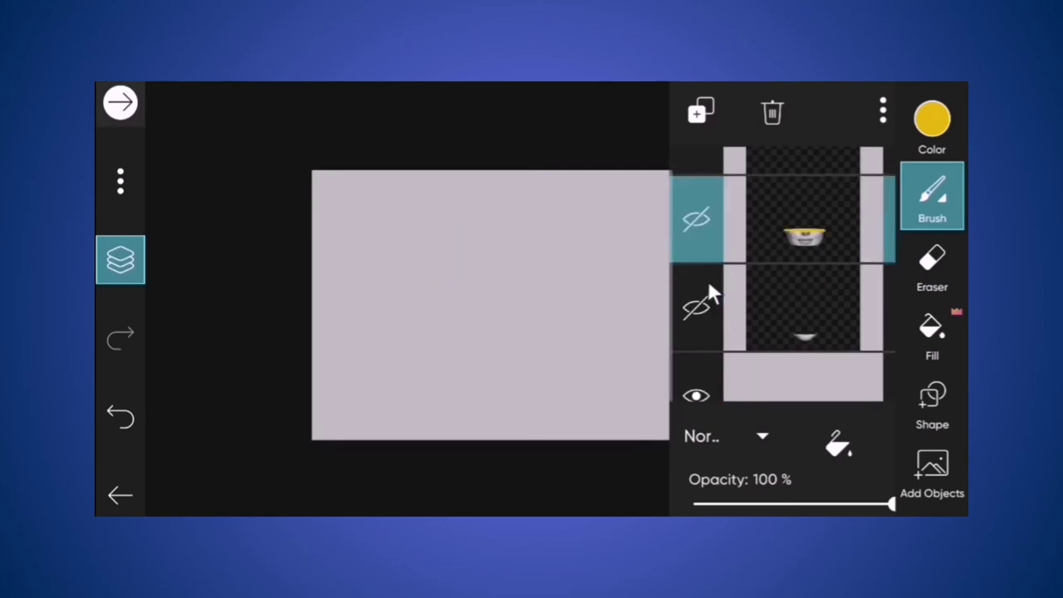
Add an empty layer directly below the chin slice layer and make the chin slice visible.
click(704, 112)
click(733, 191)
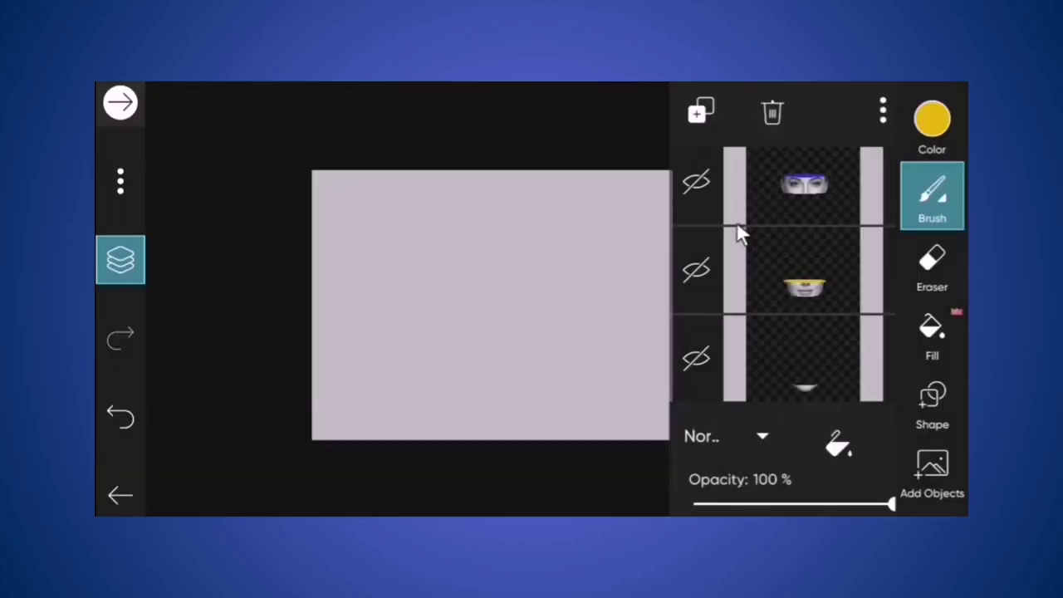
drag(804, 207, 759, 302)
click(696, 220)
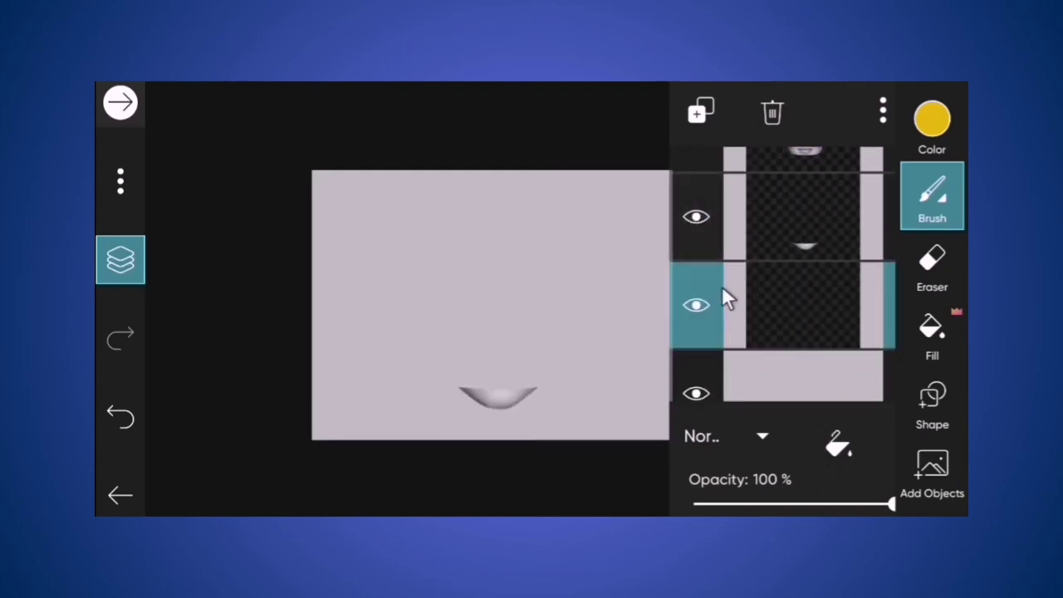
Set the drawing color to magenta with hue 299 and saturation 88, at a reduced brightness.
click(137, 257)
click(952, 119)
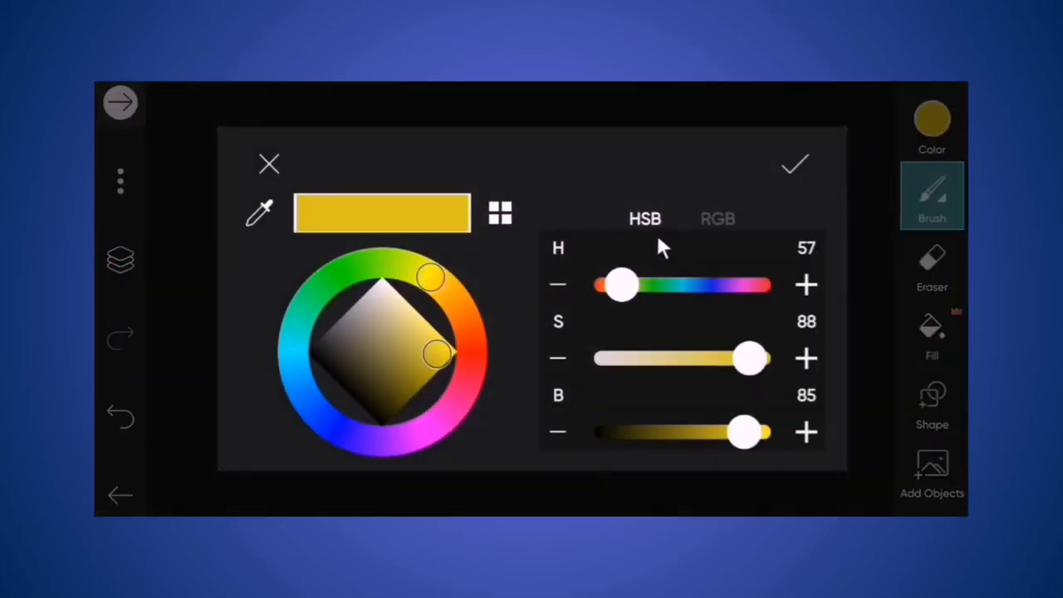
click(426, 437)
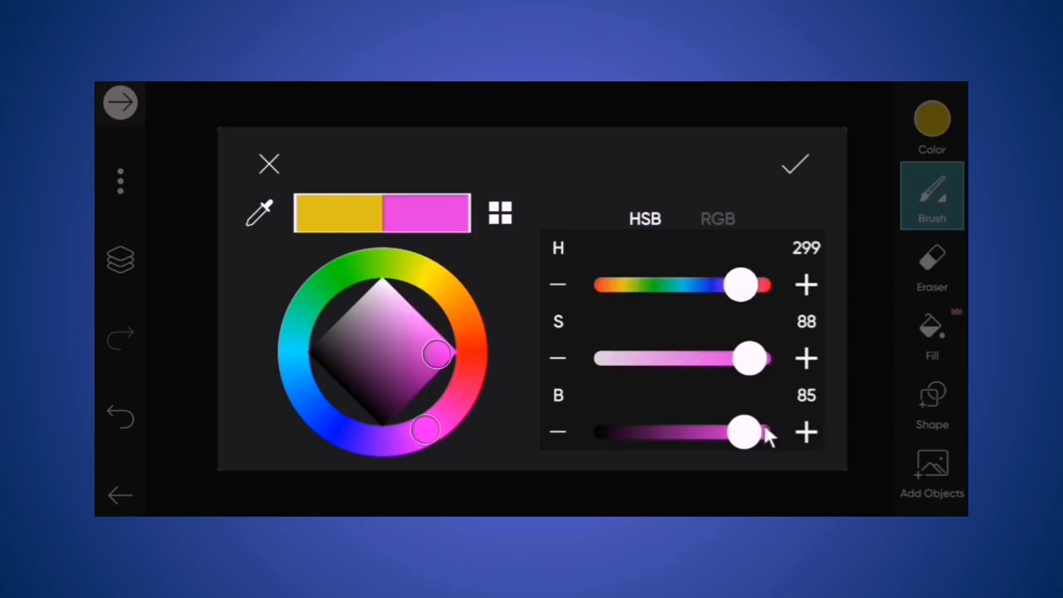
drag(759, 434, 711, 440)
click(795, 164)
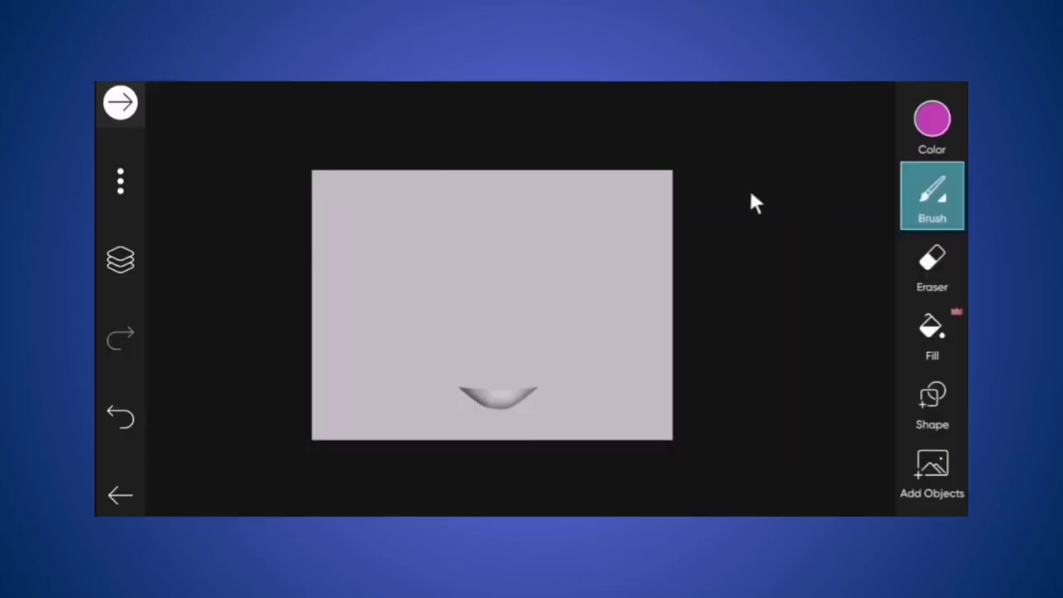
Draw a flat magenta ellipse across the chin slice's upper edge, fitting it to the slice's full width.
scroll(504, 399, up, 5)
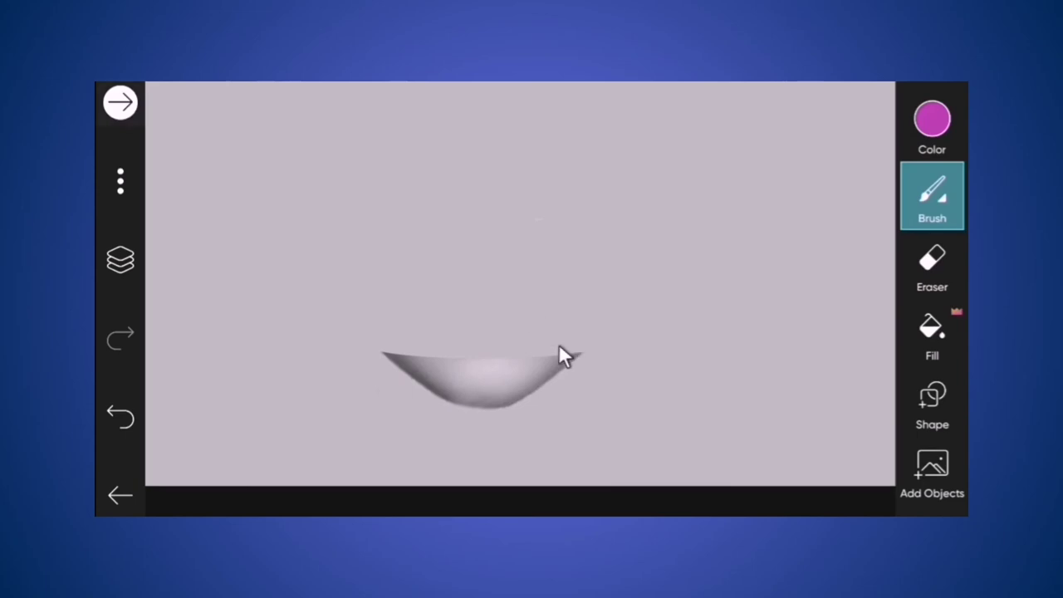
drag(559, 351, 375, 353)
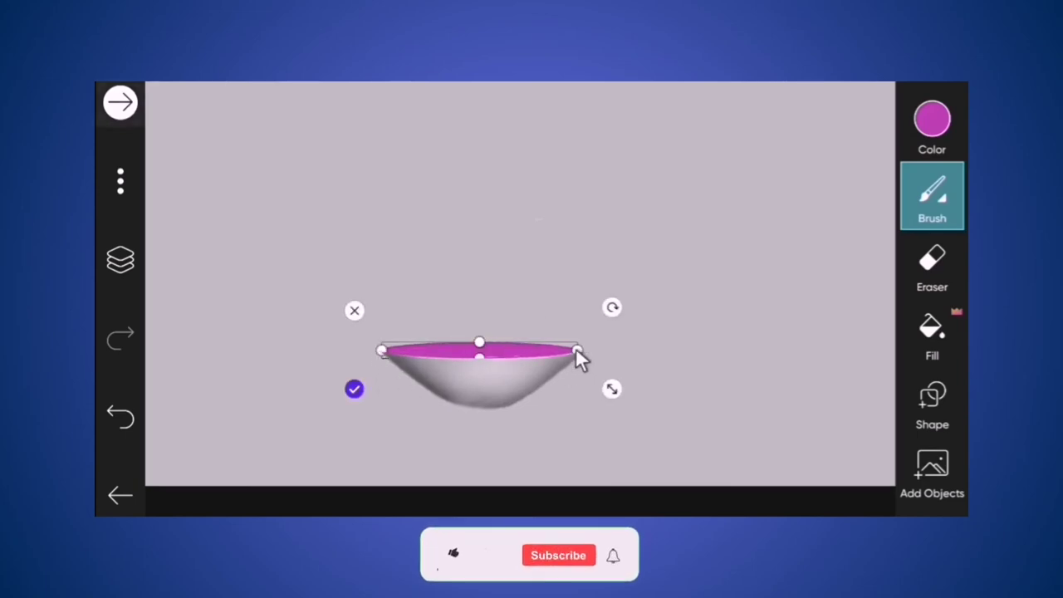
click(683, 335)
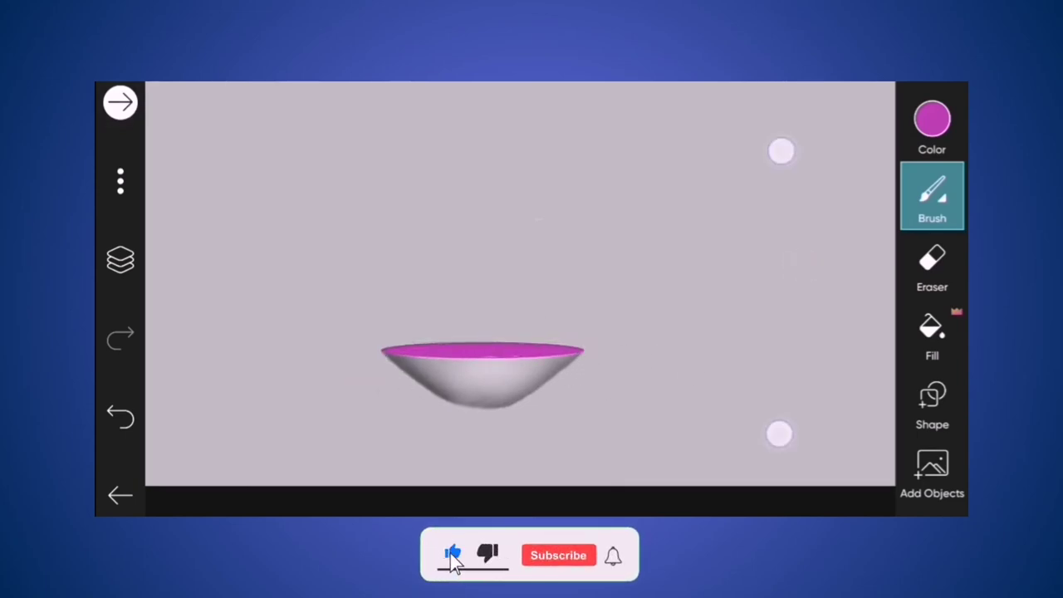
scroll(780, 292, down, 5)
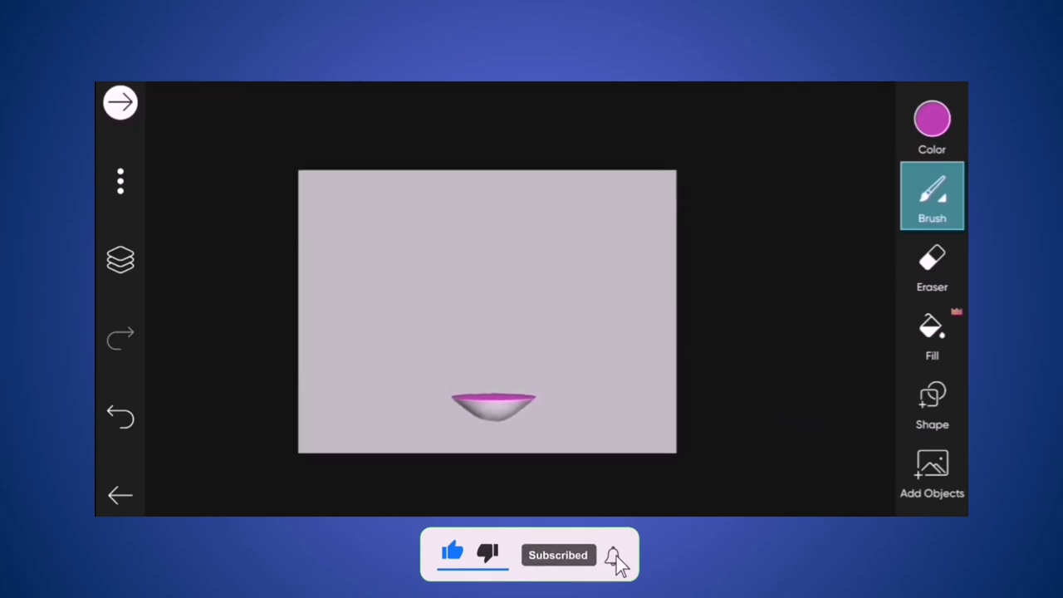
Merge the chin slice layer with the magenta ellipse layer beneath it.
click(116, 260)
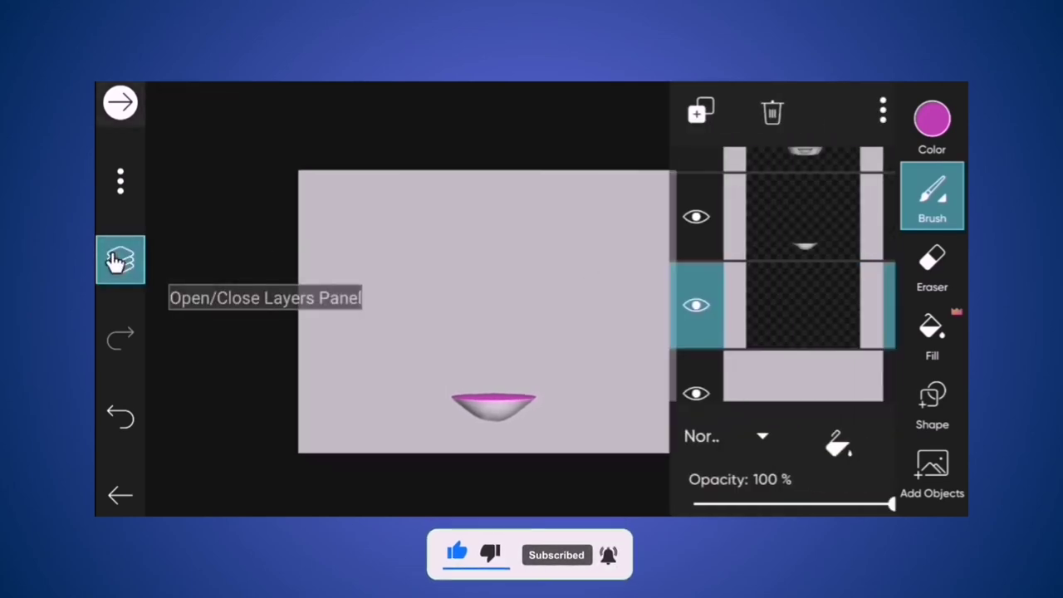
click(757, 225)
click(883, 110)
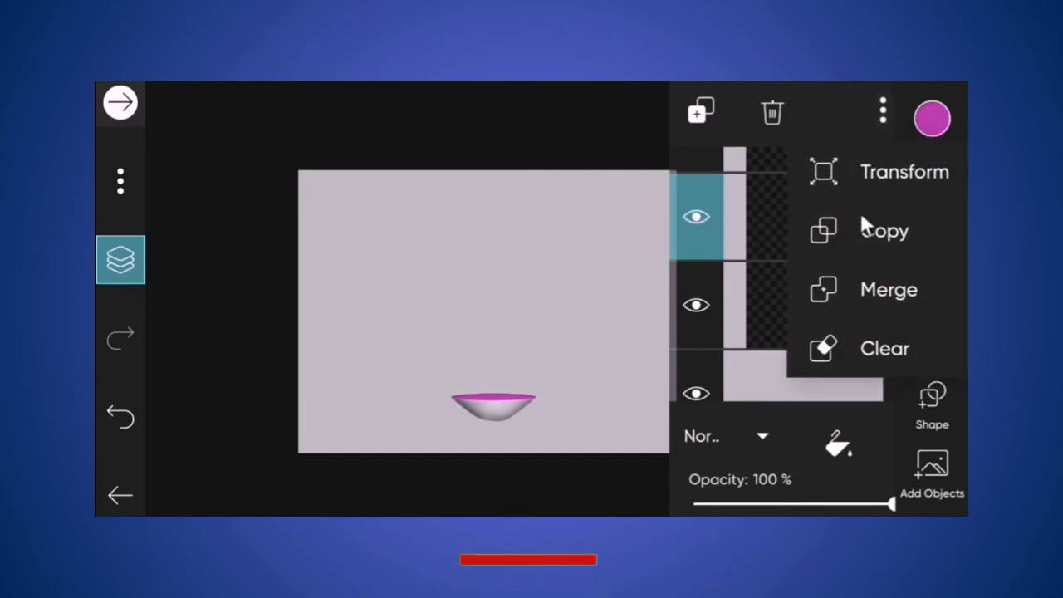
click(877, 284)
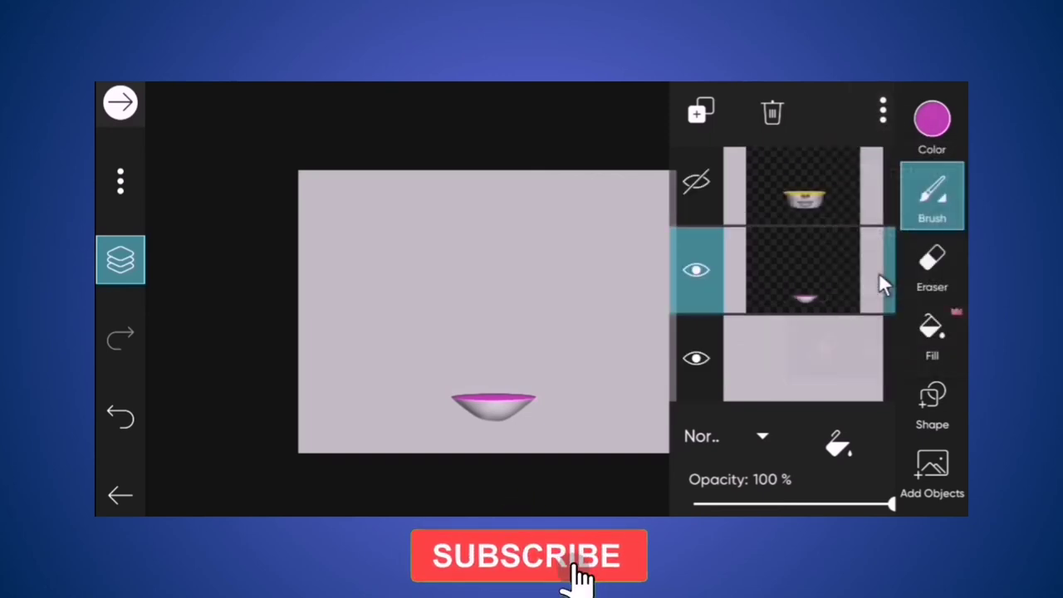
Make the nose-and-mouth, eye, forehead and hair slice layers visible to reassemble the whole head.
click(696, 181)
scroll(695, 191, up, 1)
scroll(711, 257, up, 1)
click(711, 258)
scroll(705, 248, up, 1)
click(700, 240)
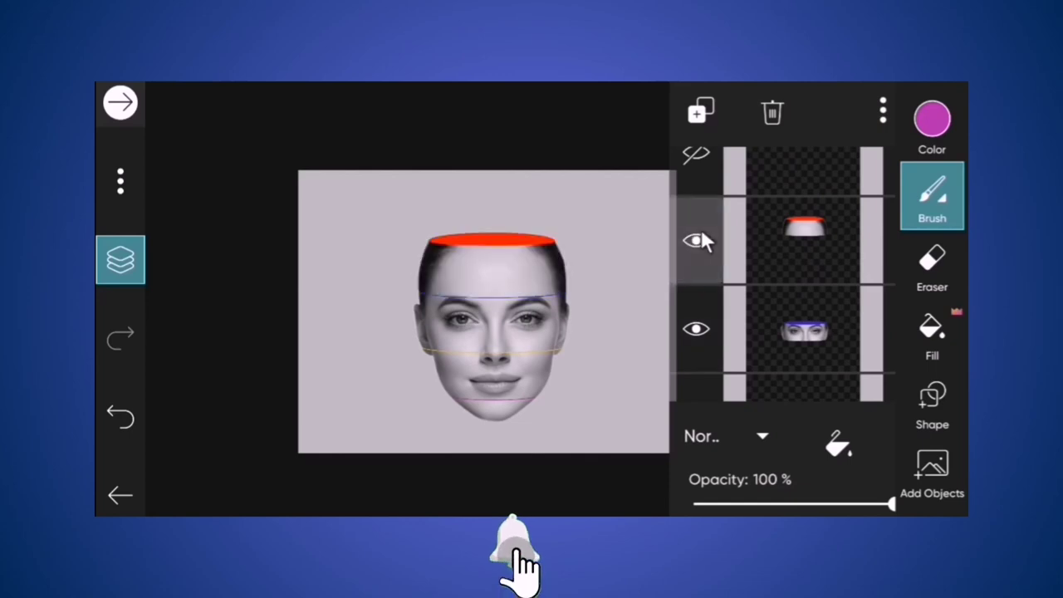
scroll(701, 237, up, 1)
click(696, 190)
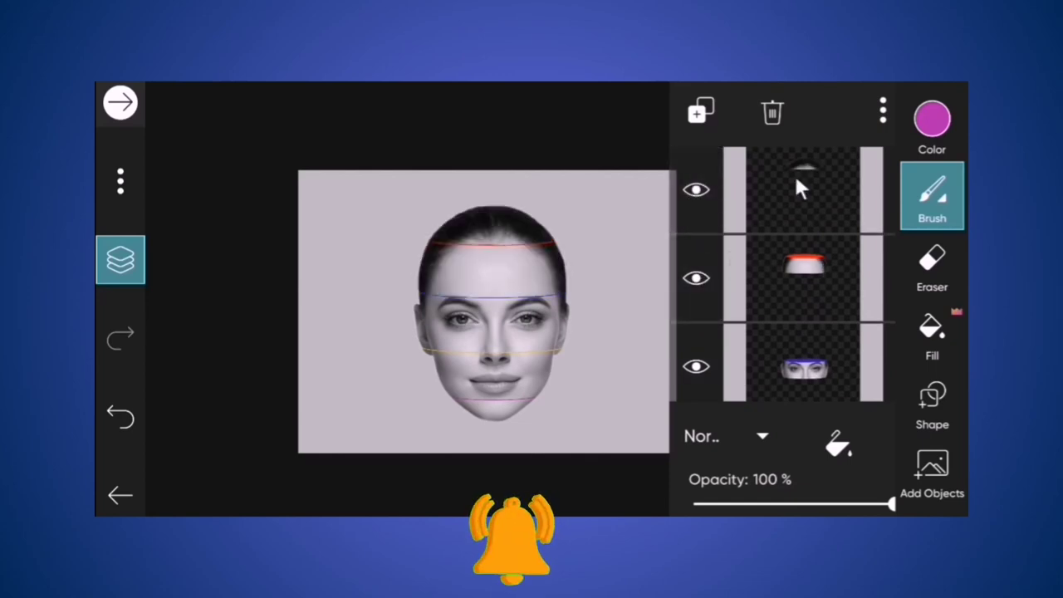
Transform the forehead slice layer, shifting it slightly to the right so part of its red cut surface is exposed.
click(810, 262)
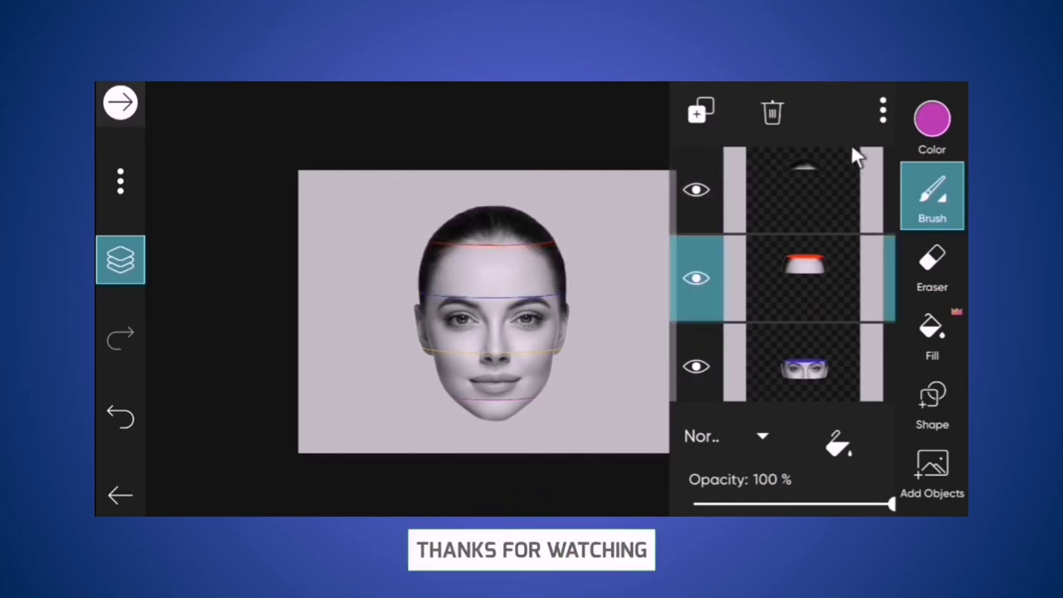
click(882, 111)
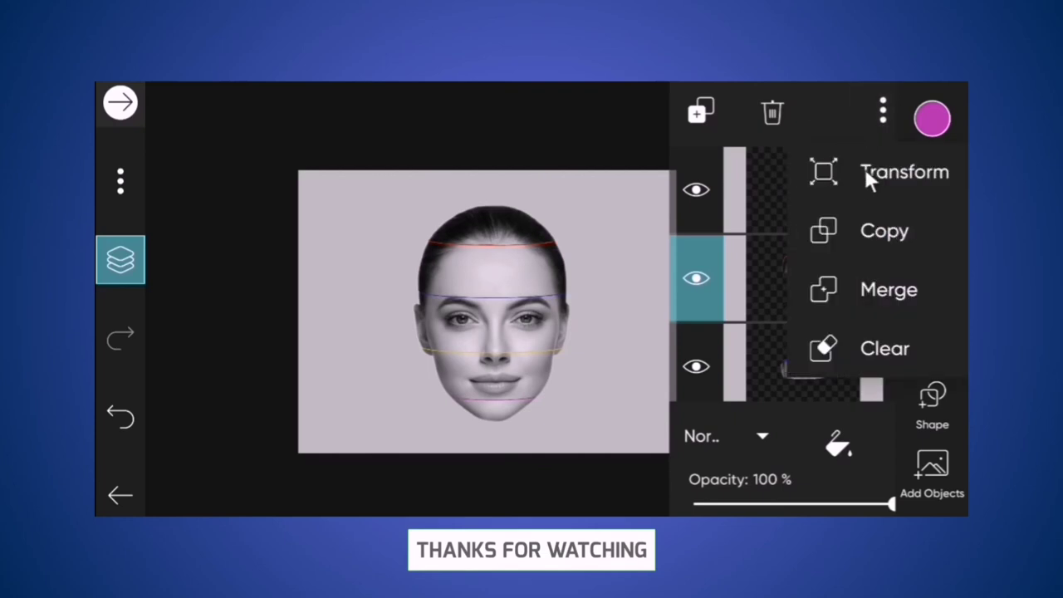
click(866, 171)
drag(642, 262, 661, 263)
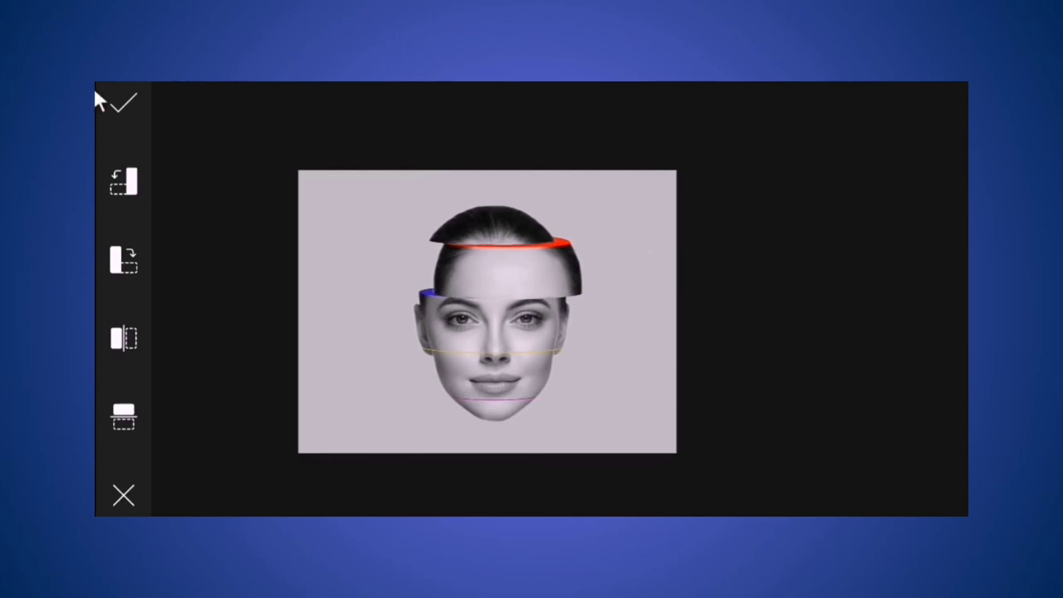
click(136, 101)
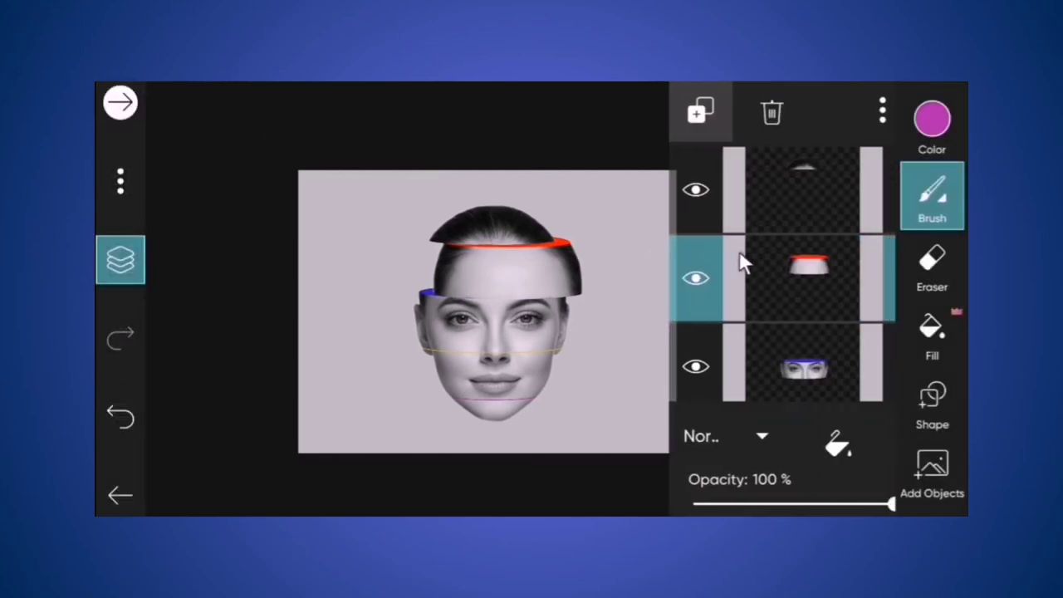
Transform the nose-and-mouth slice layer, shifting it right and slightly down to expose its yellow cut surface.
scroll(783, 351, down, 3)
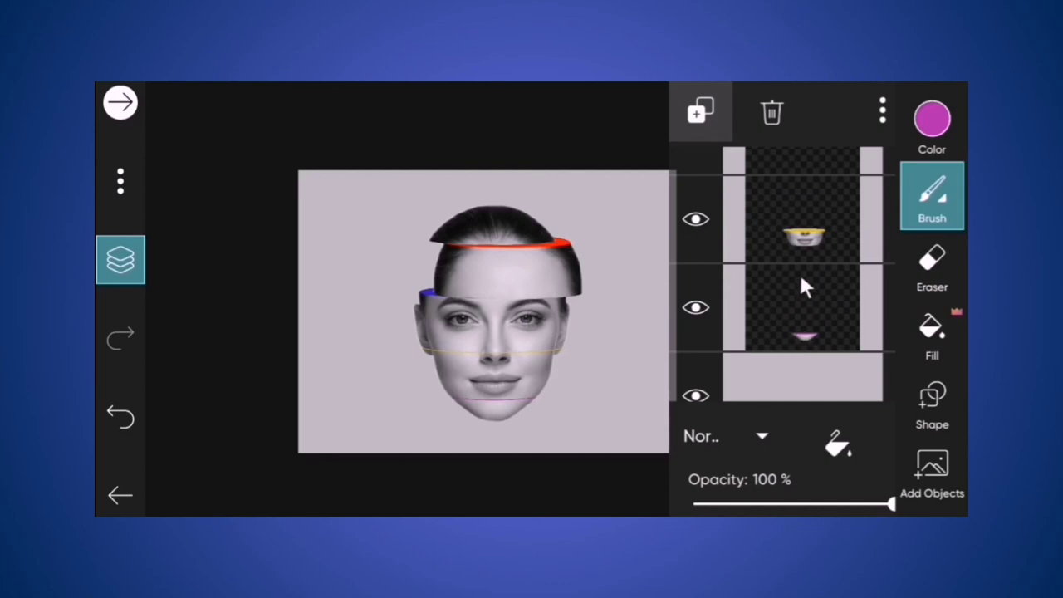
click(794, 221)
click(882, 112)
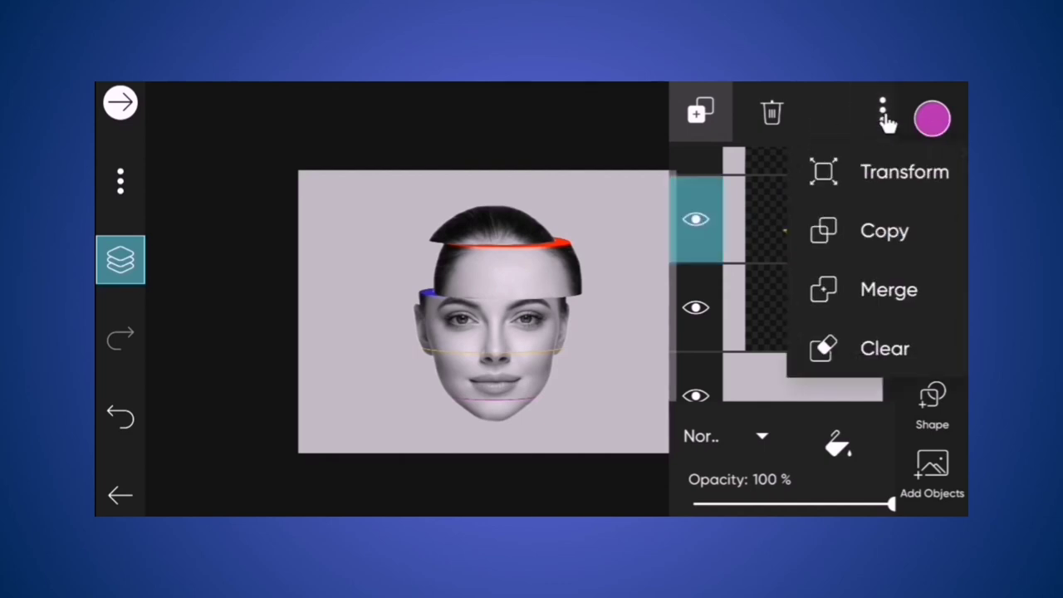
click(885, 172)
drag(593, 377, 618, 384)
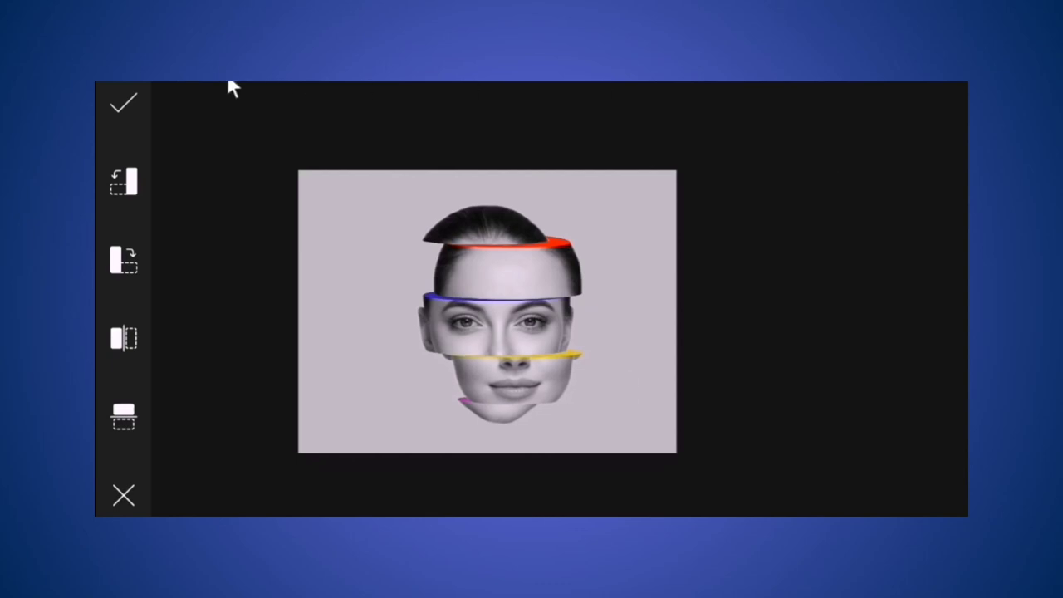
click(122, 101)
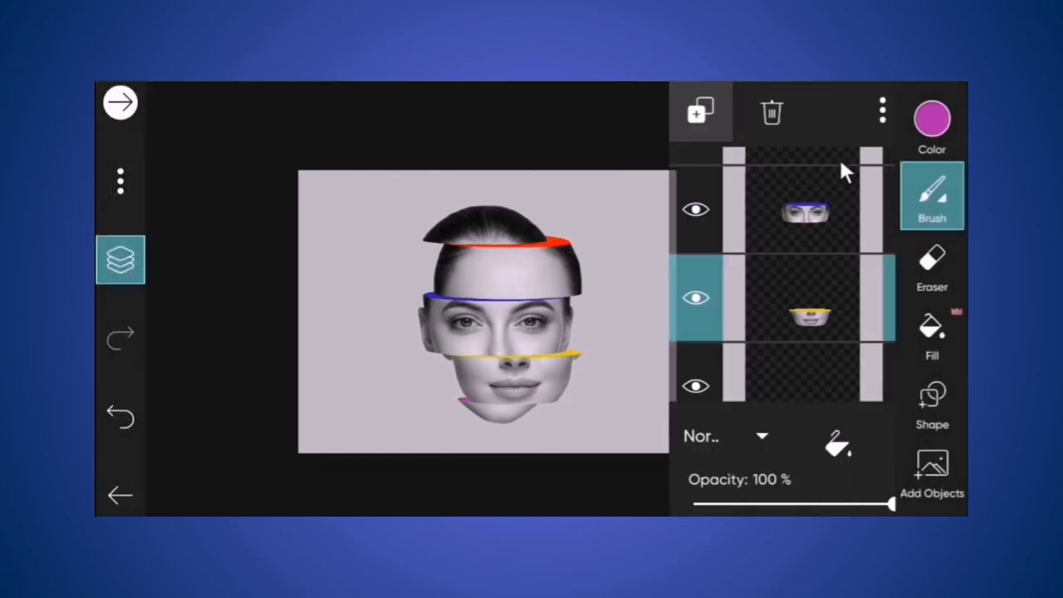
Transform the chin slice layer, shifting it slightly left and down to expose more of its magenta cut surface.
scroll(753, 315, down, 2)
click(778, 309)
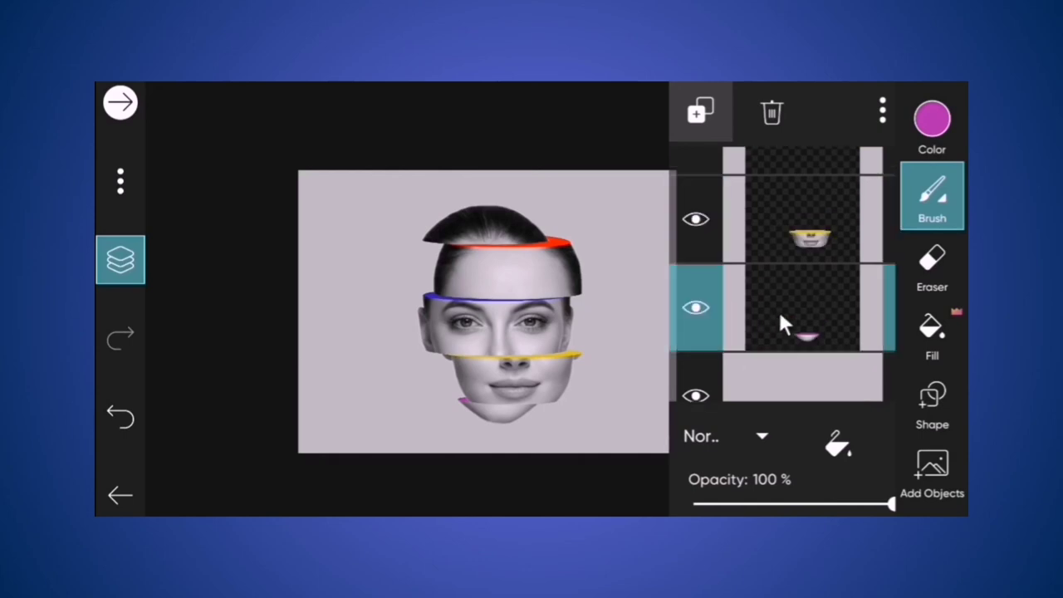
click(883, 111)
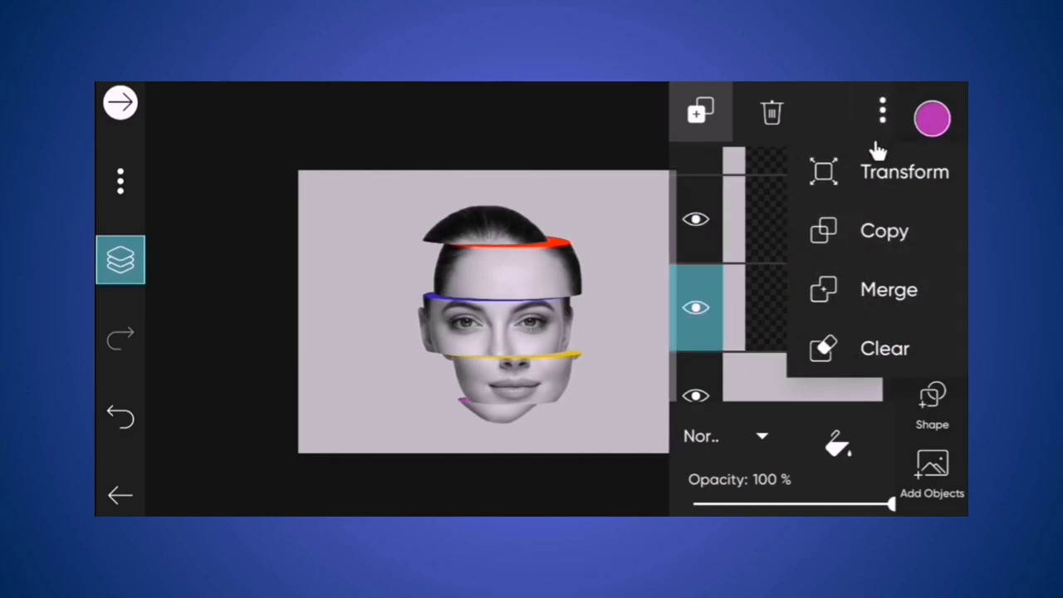
click(878, 174)
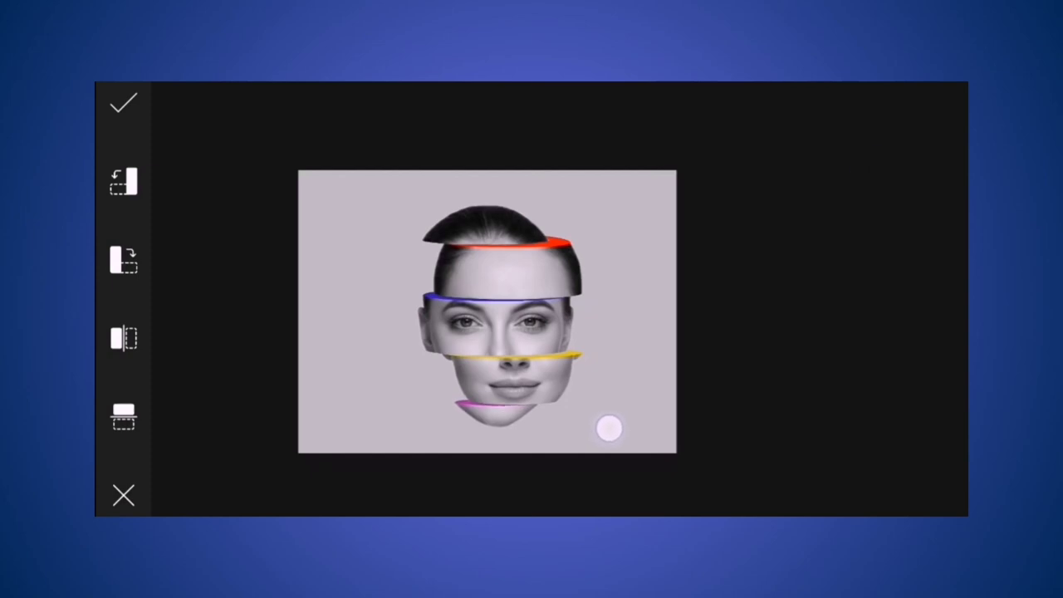
click(127, 91)
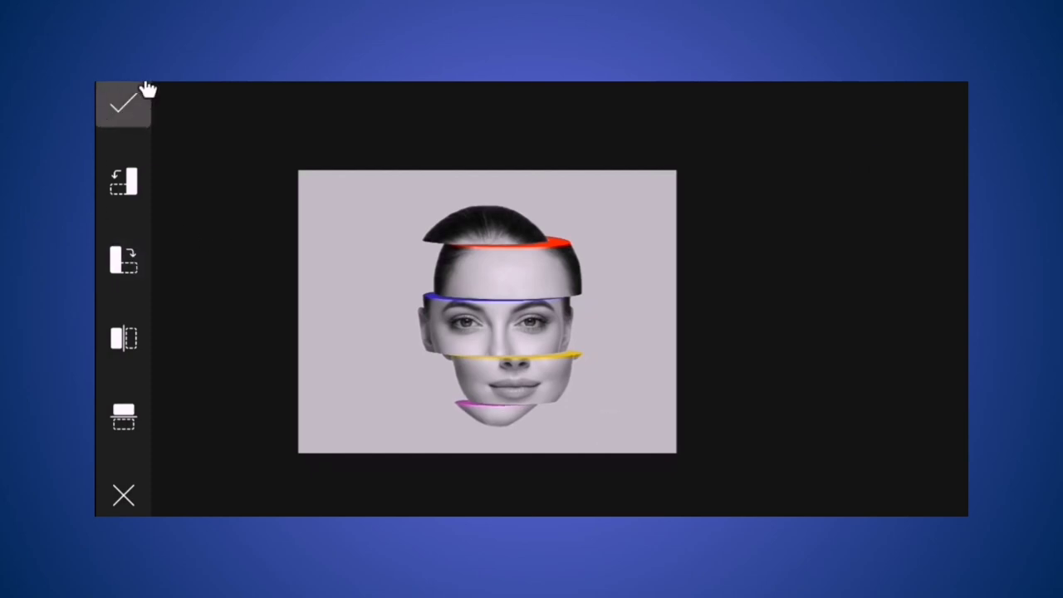
Transform the hair slice layer, shifting it slightly to the right over the red cut surface.
scroll(825, 202, up, 5)
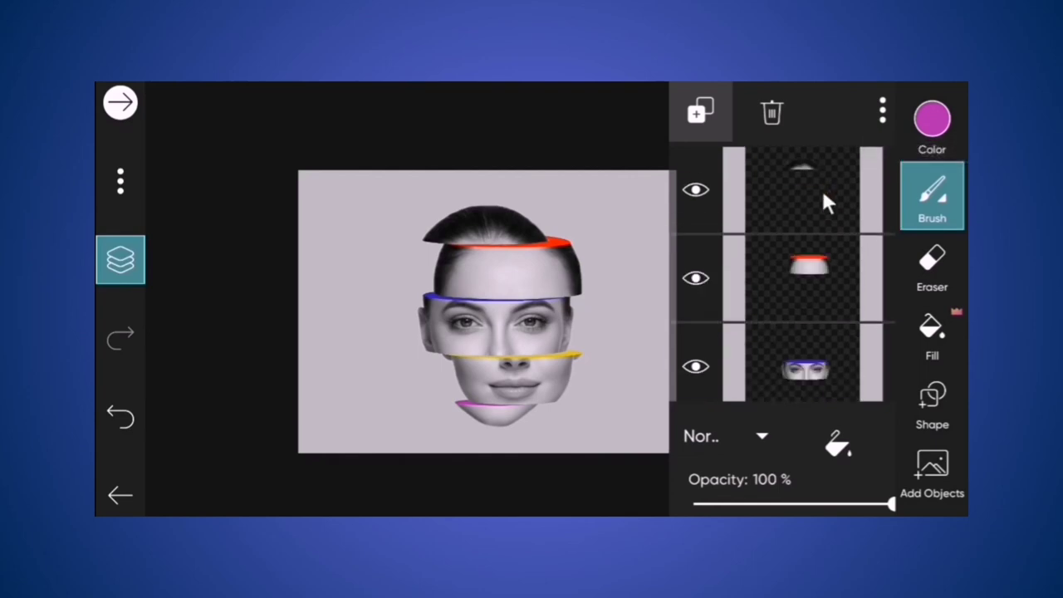
click(819, 180)
click(878, 112)
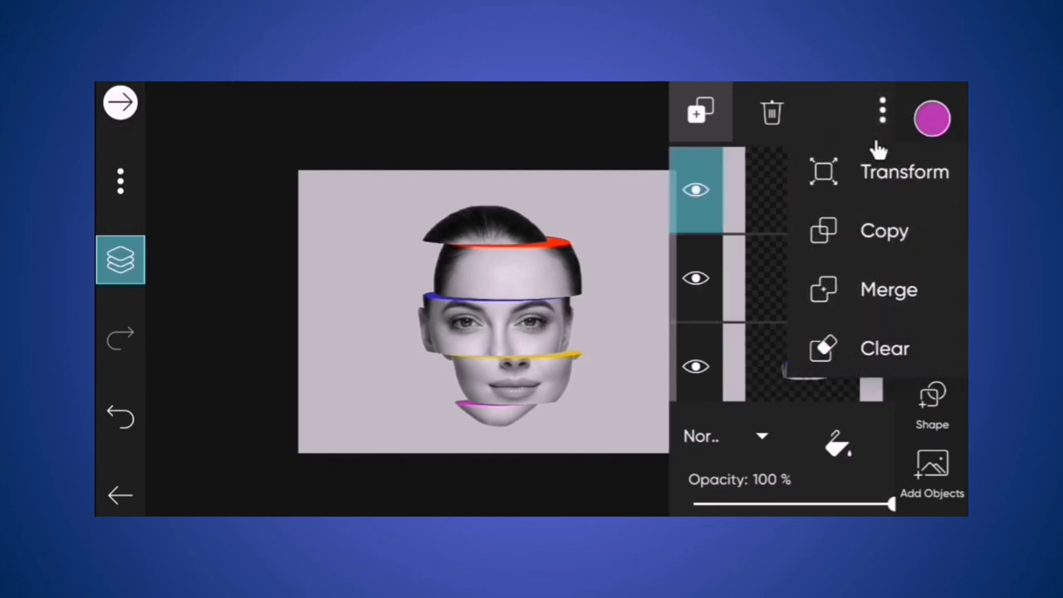
click(873, 166)
drag(634, 269, 651, 271)
click(125, 103)
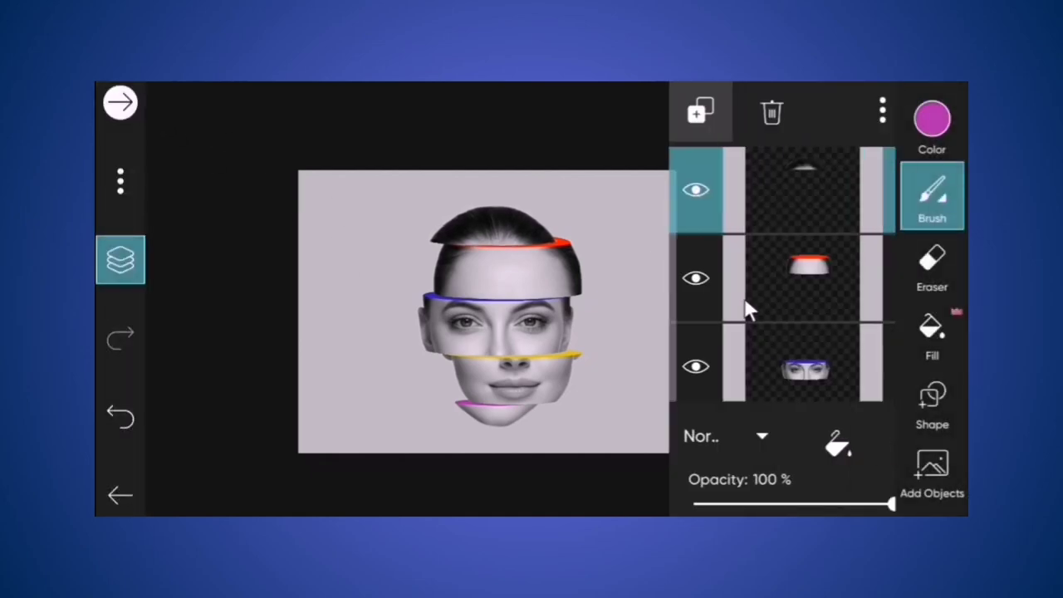
Merge the hair, forehead, eye, nose-and-mouth and chin slice layers into a single head layer above the background.
click(882, 111)
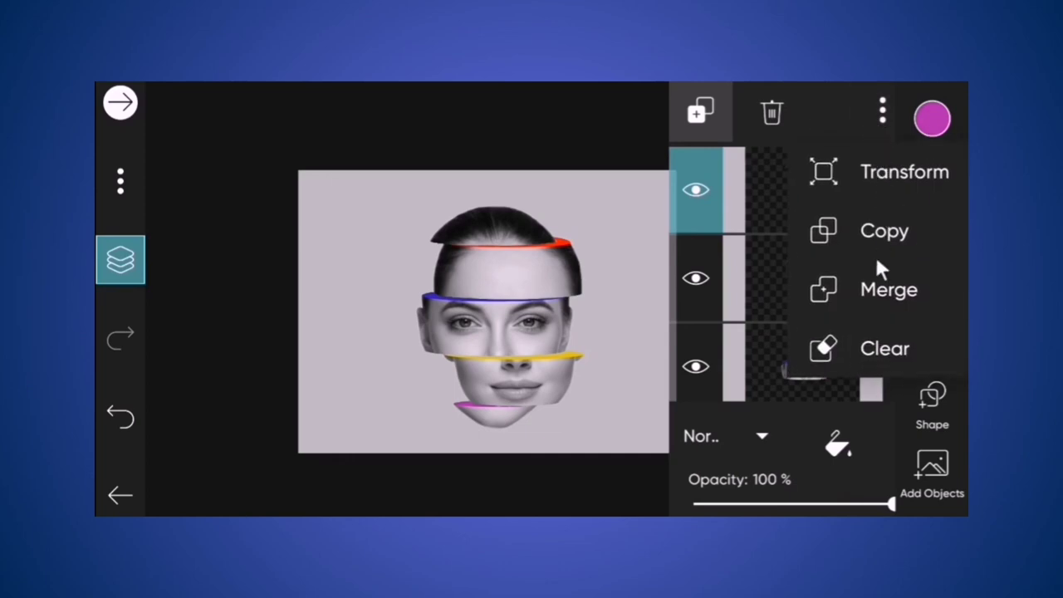
click(882, 111)
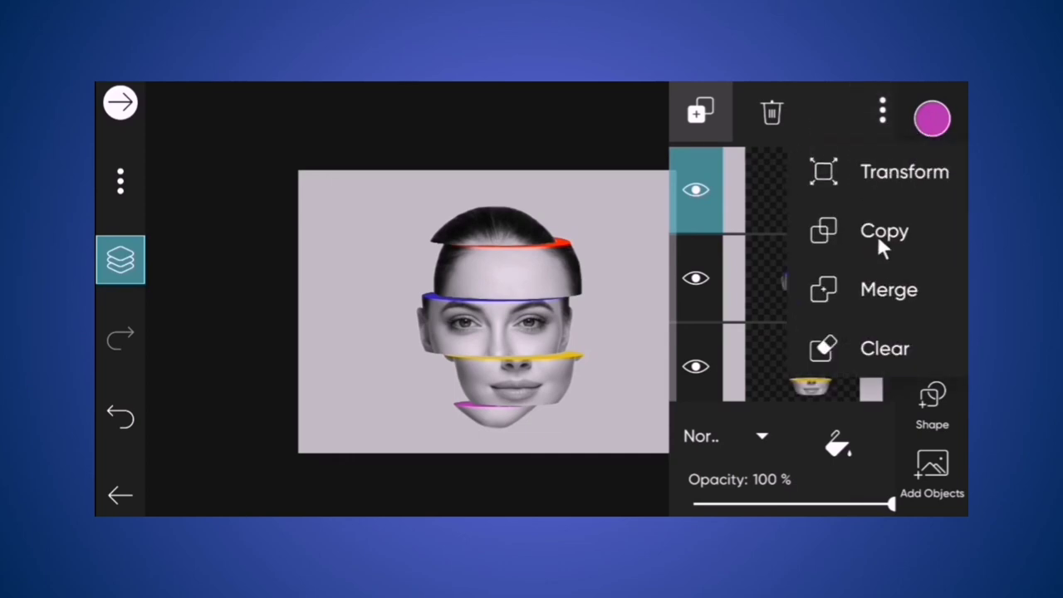
click(884, 287)
click(882, 112)
click(871, 289)
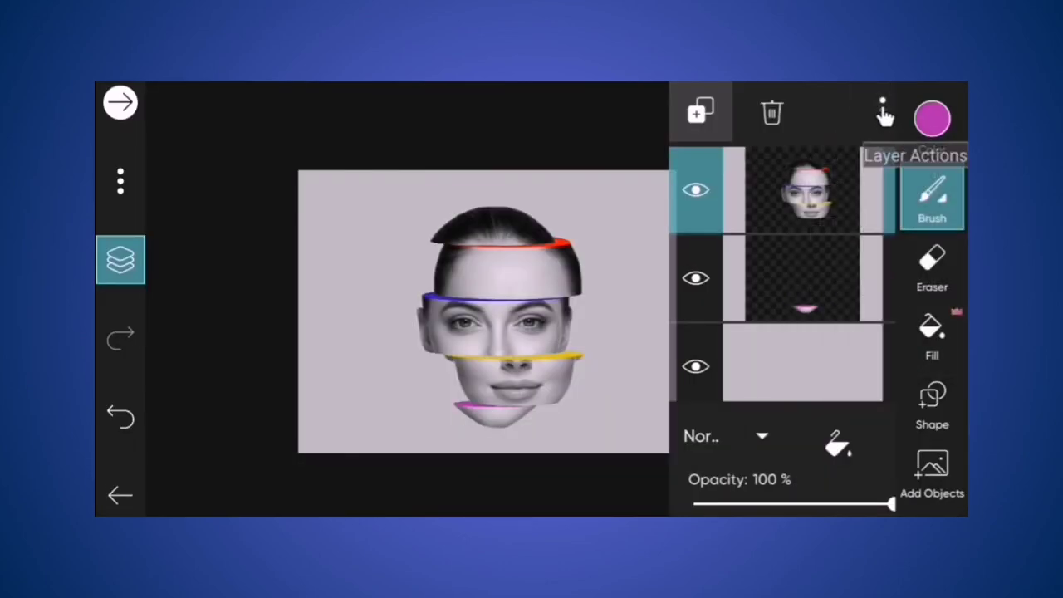
click(882, 111)
click(889, 292)
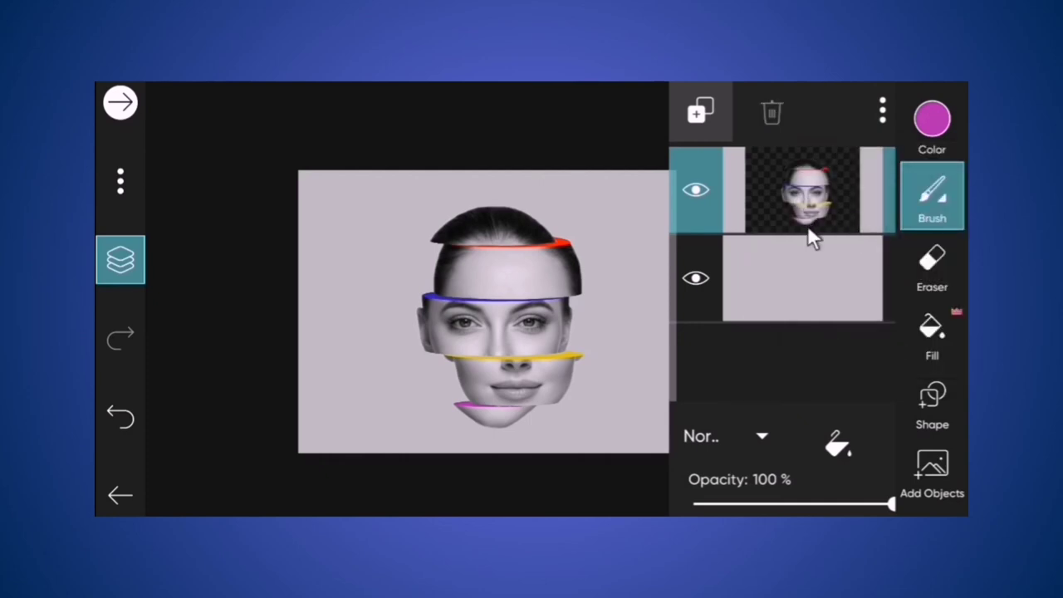
Transform the merged head layer, scaling it down and placing it in the upper middle to leave space below the chin.
click(881, 113)
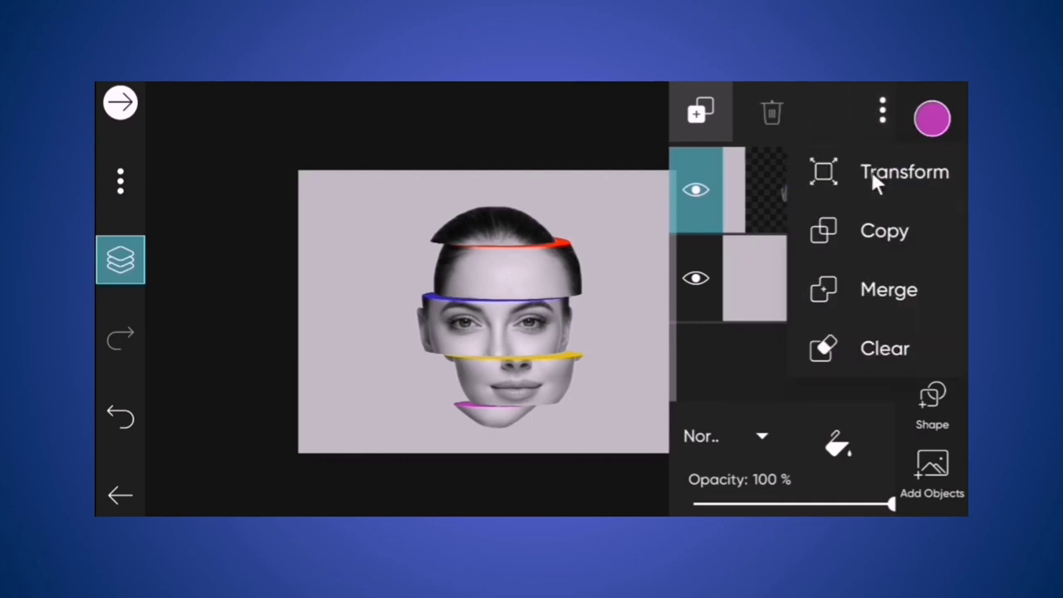
click(869, 169)
drag(660, 432, 638, 413)
drag(622, 369, 582, 321)
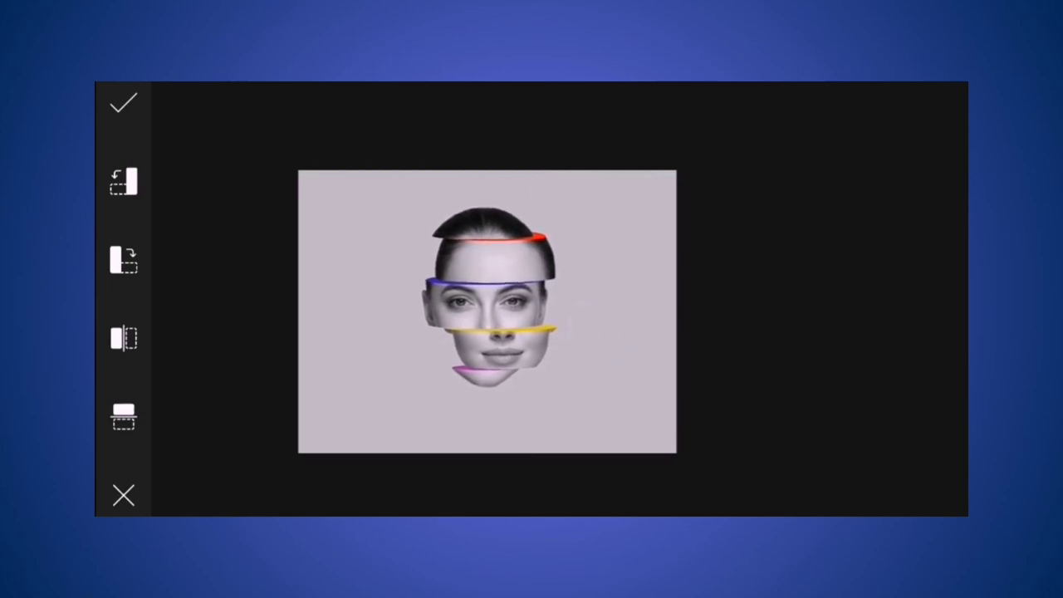
click(143, 101)
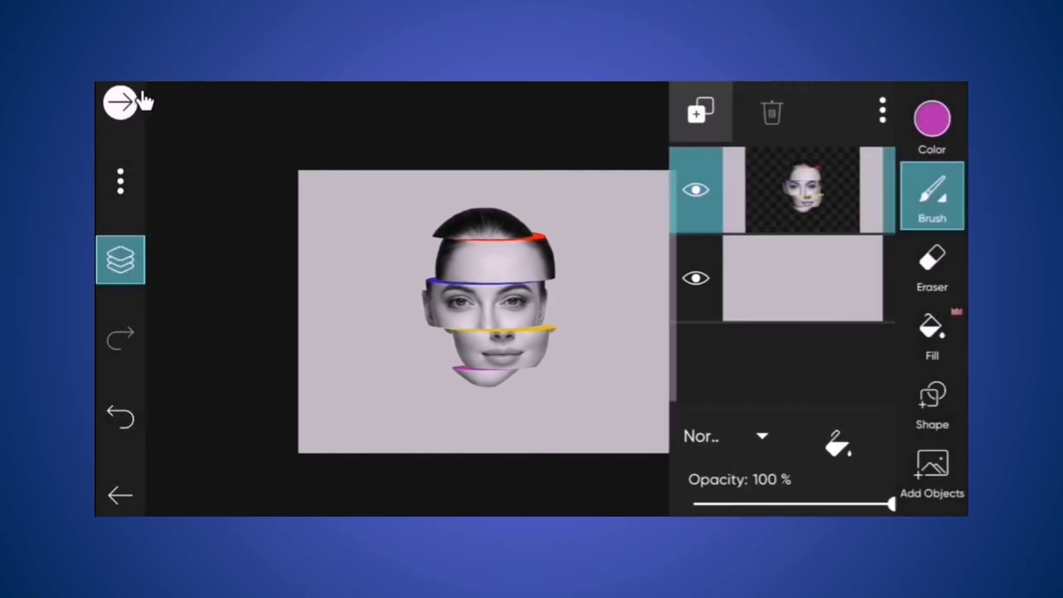
Draw a thin, flat ellipse below the chin using the circle shape with a black fill at 100 opacity.
click(936, 199)
click(931, 407)
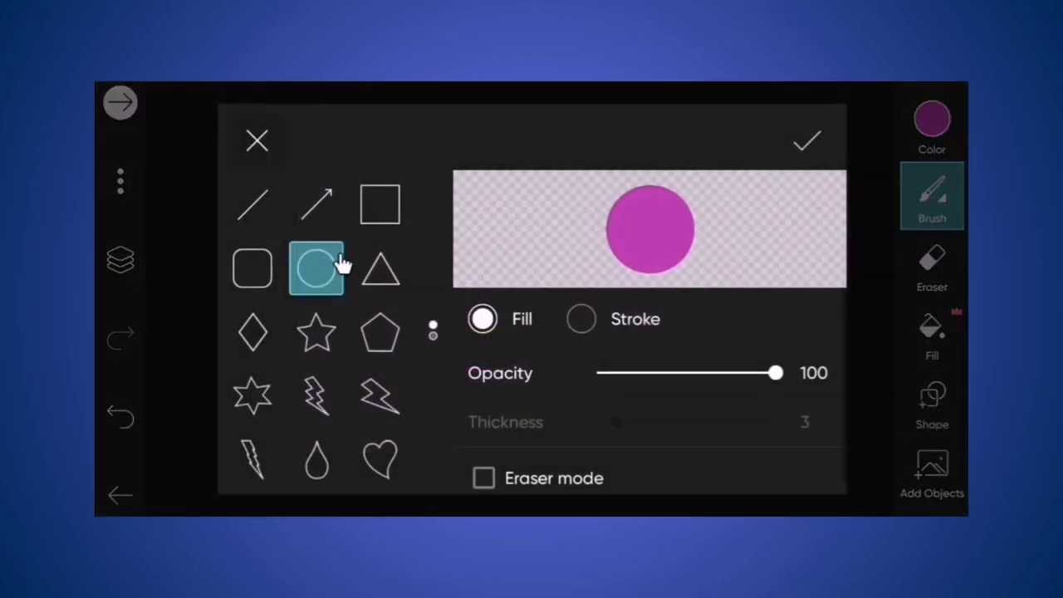
click(807, 143)
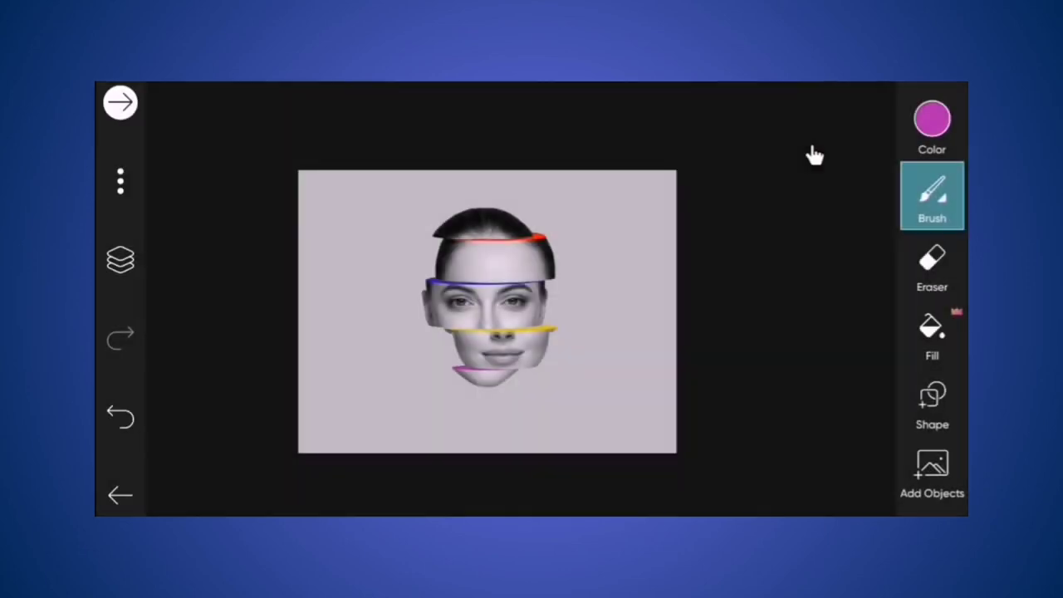
click(921, 133)
drag(396, 370, 340, 407)
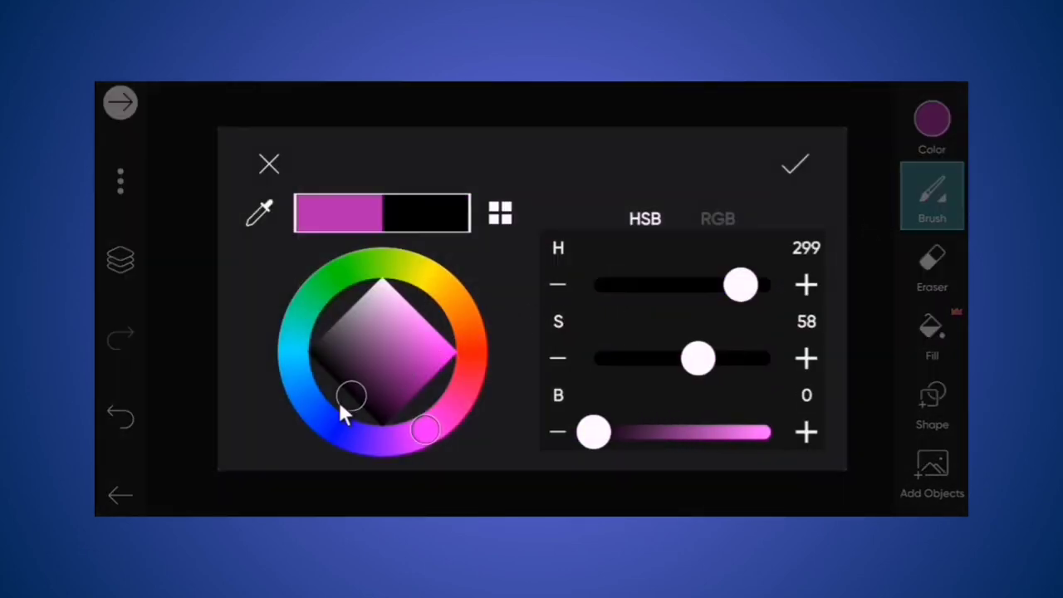
click(804, 162)
drag(523, 420, 469, 420)
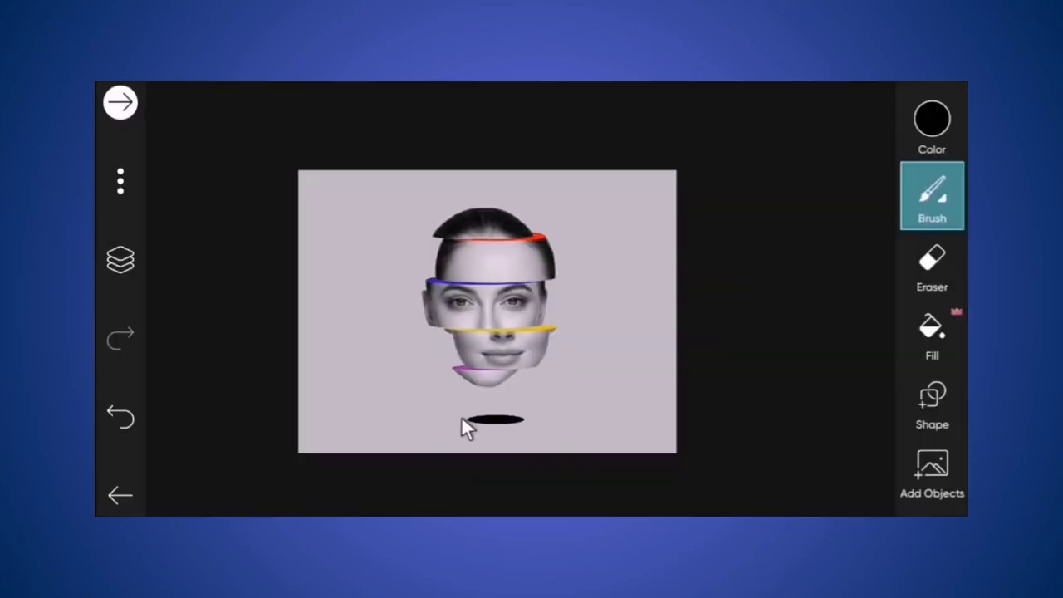
click(490, 419)
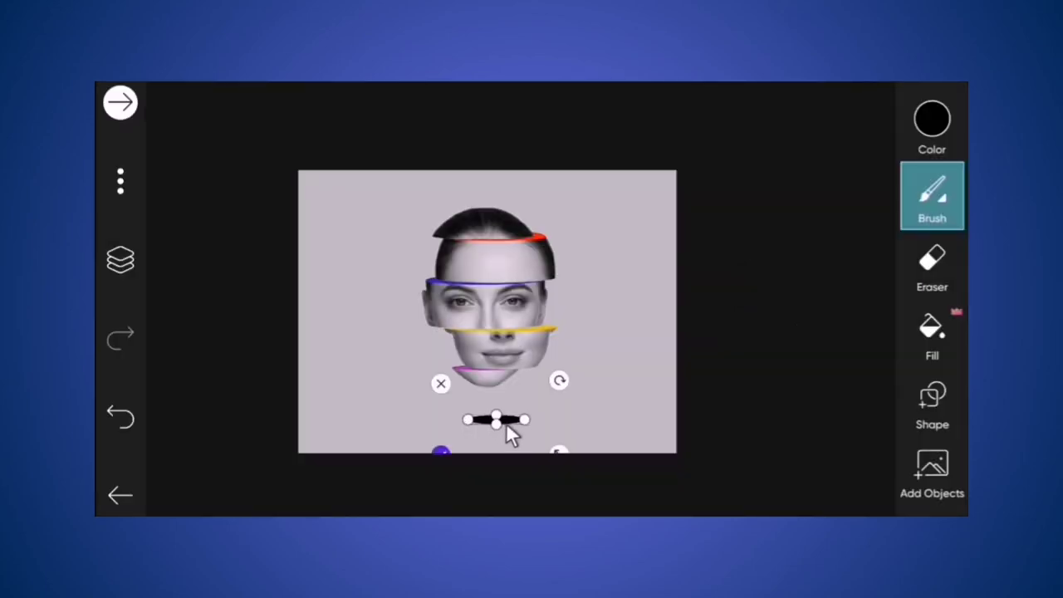
click(256, 359)
Transform the black ellipse layer, making it smaller and centring it beneath the chin as a shadow.
click(122, 249)
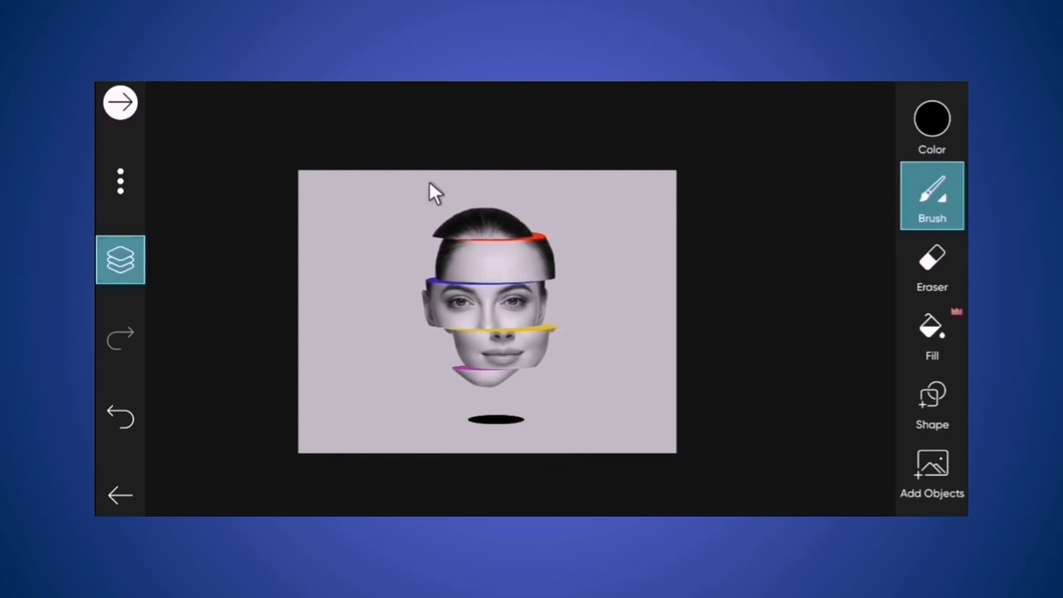
click(883, 112)
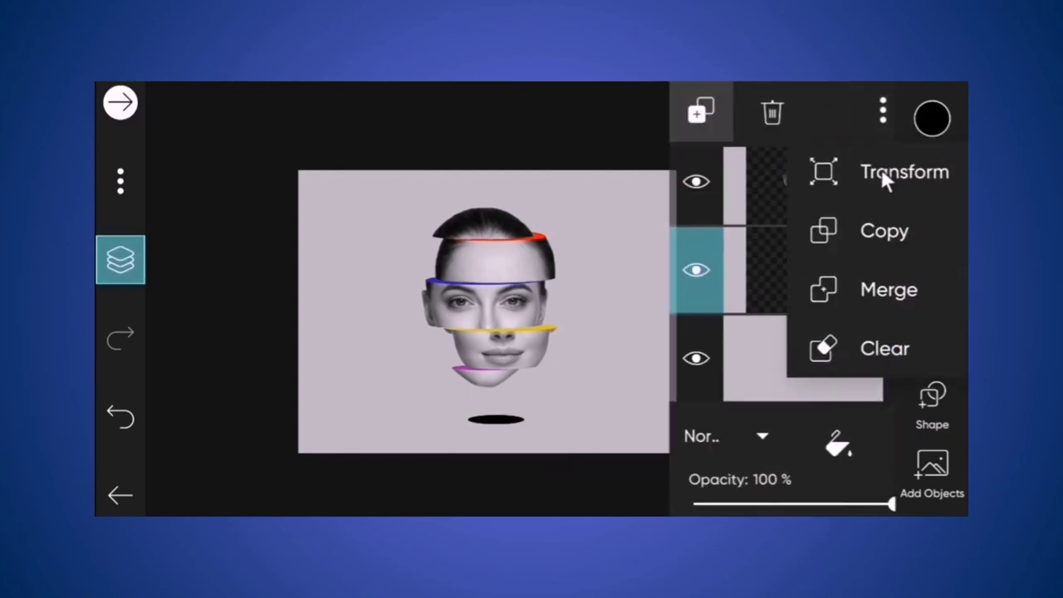
click(880, 171)
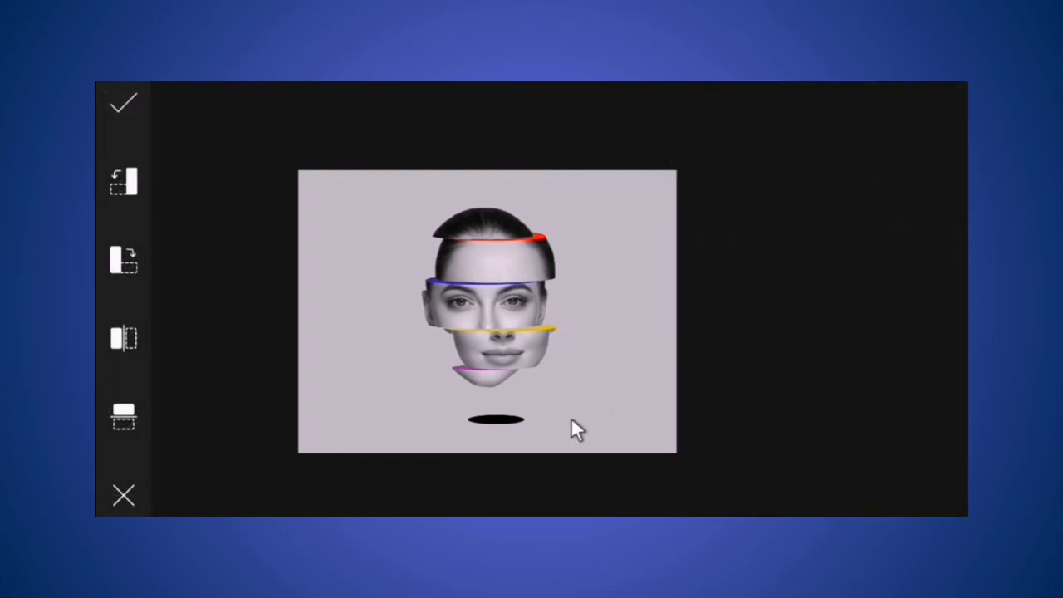
drag(566, 420, 554, 420)
scroll(517, 435, down, 3)
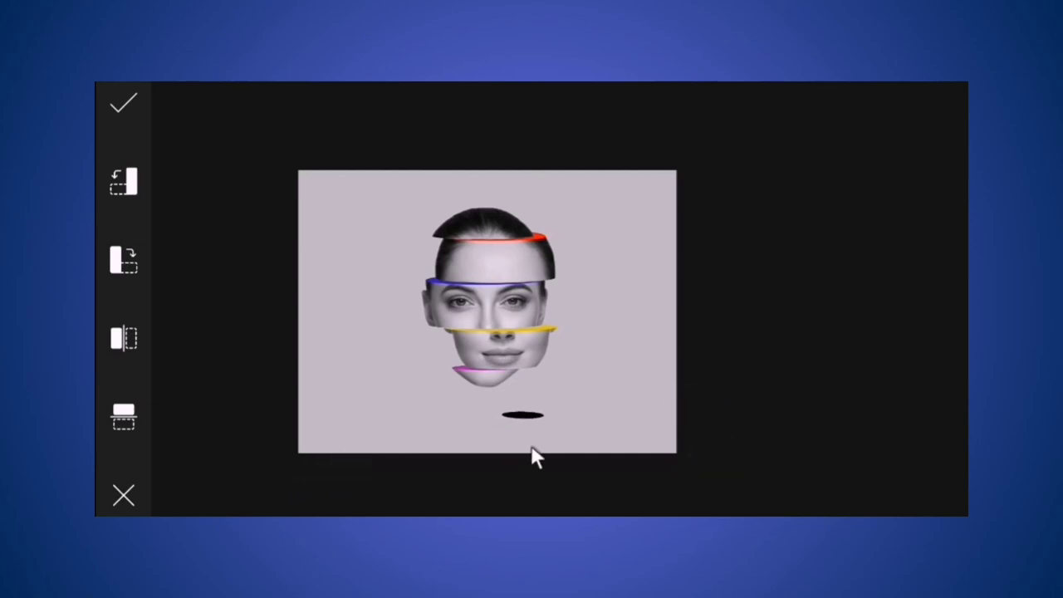
drag(530, 446, 474, 438)
scroll(542, 436, down, 1)
click(123, 98)
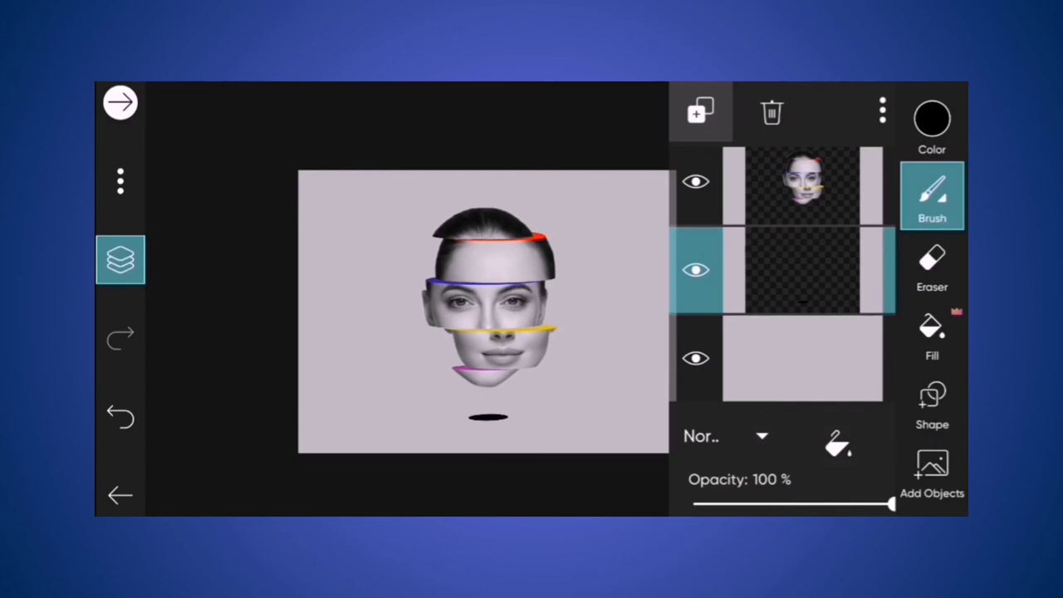
Reduce the ellipse shadow layer's opacity to 45 % and apply the finished drawing.
drag(891, 505, 784, 505)
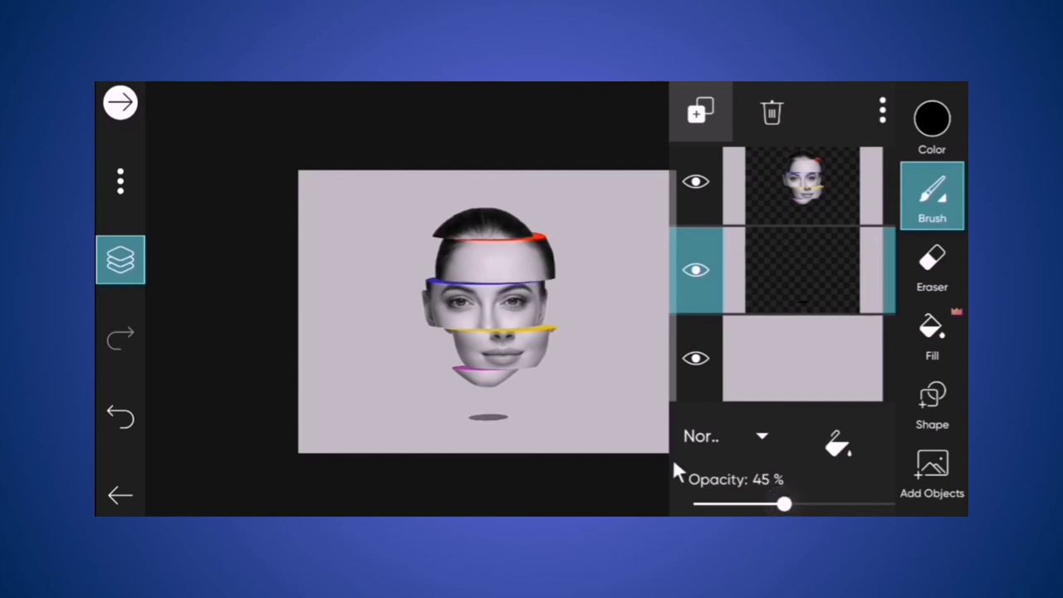
click(125, 257)
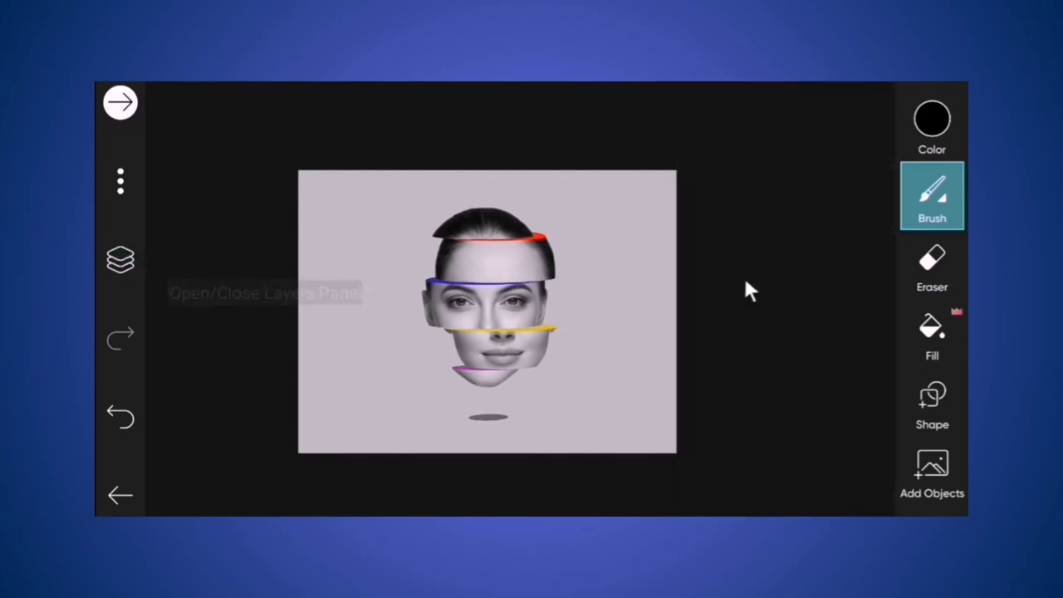
click(122, 101)
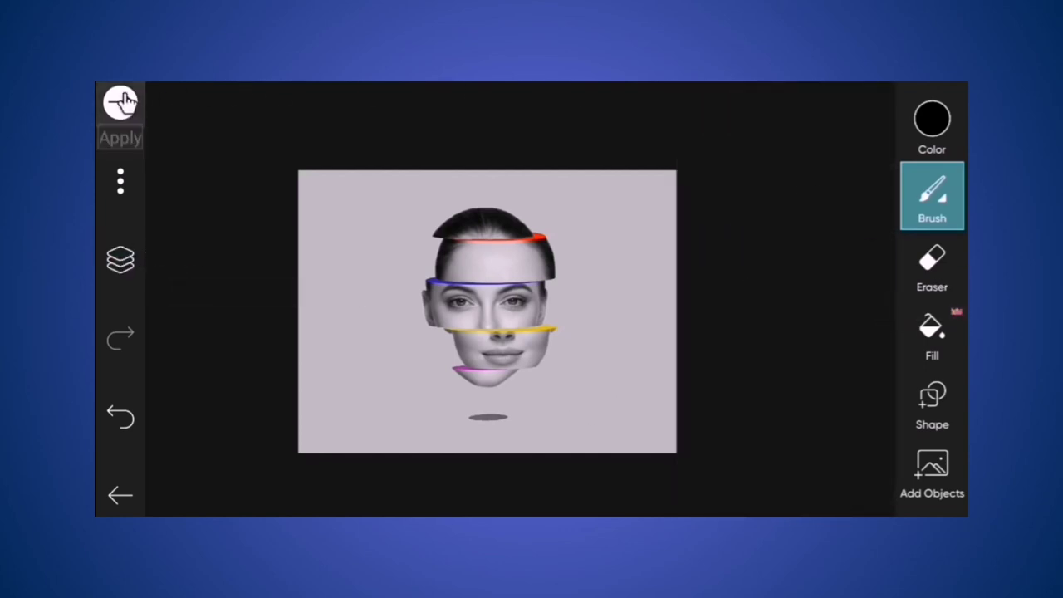